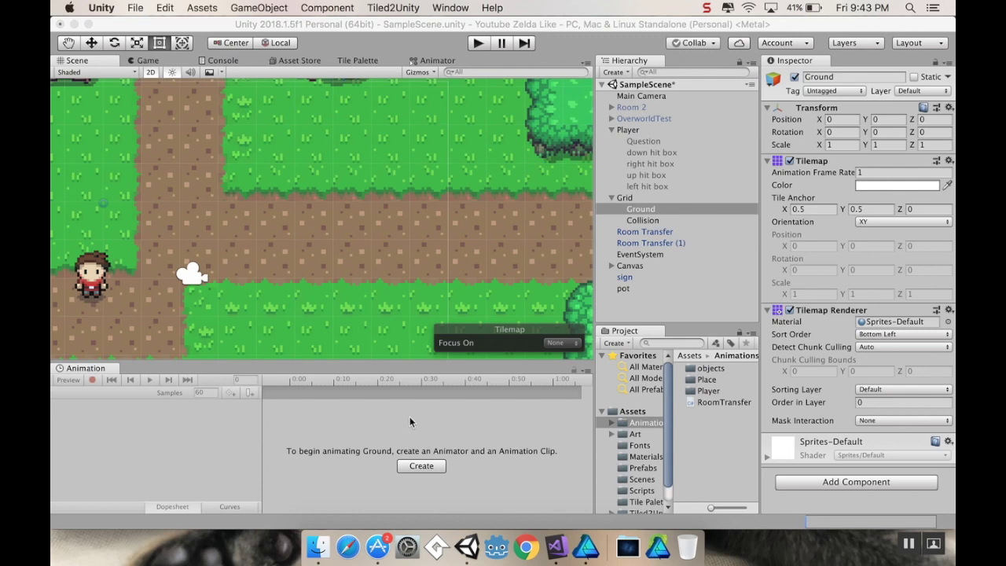
- Open the Art folder under Assets in the Project window
{"action": "left_click", "coordinate": [636, 434]}
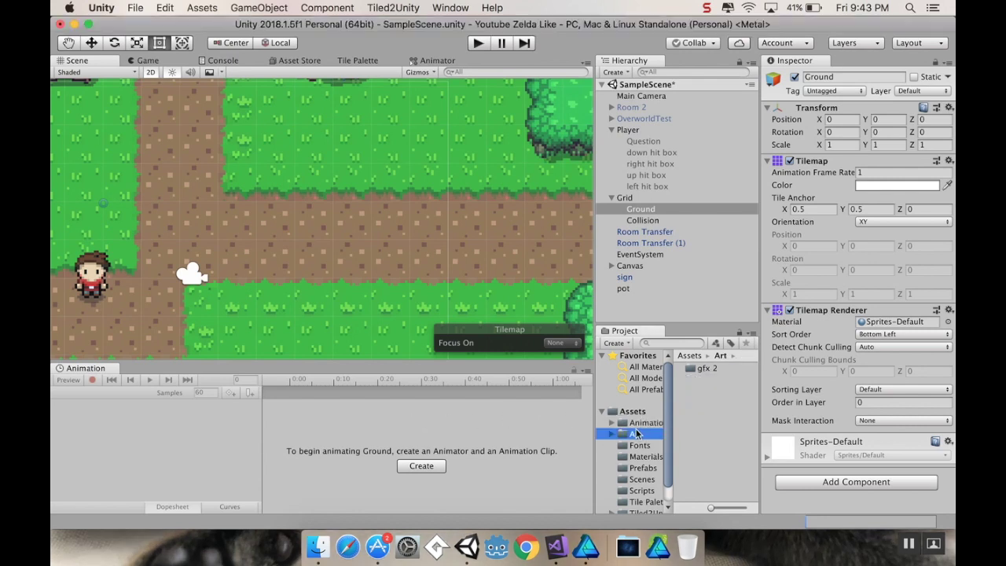
- Open the gfx 2 folder and select the log sprite sheet texture
{"action": "double_click", "coordinate": [694, 375]}
{"action": "left_click", "coordinate": [714, 416]}
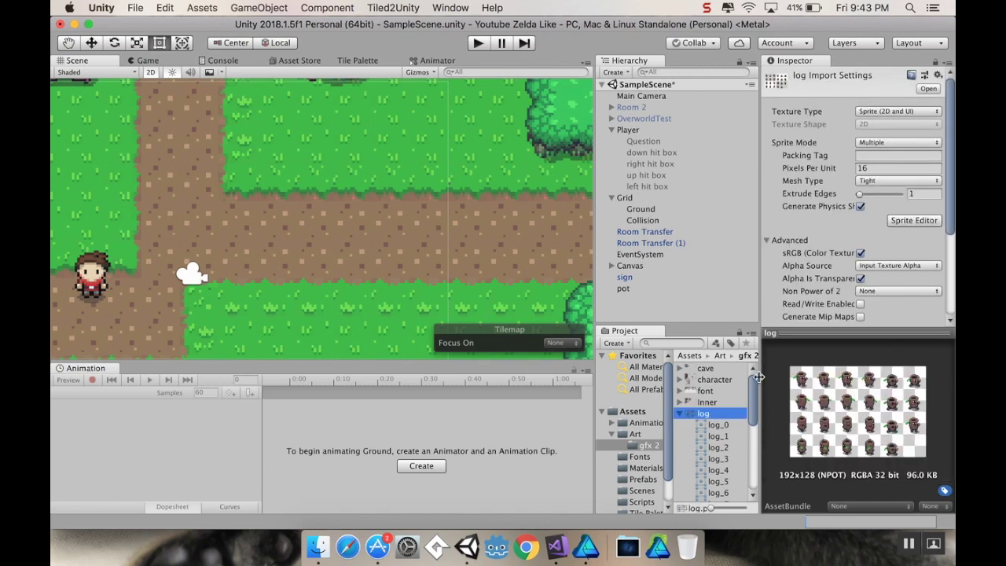
{"action": "left_click", "coordinate": [679, 413]}
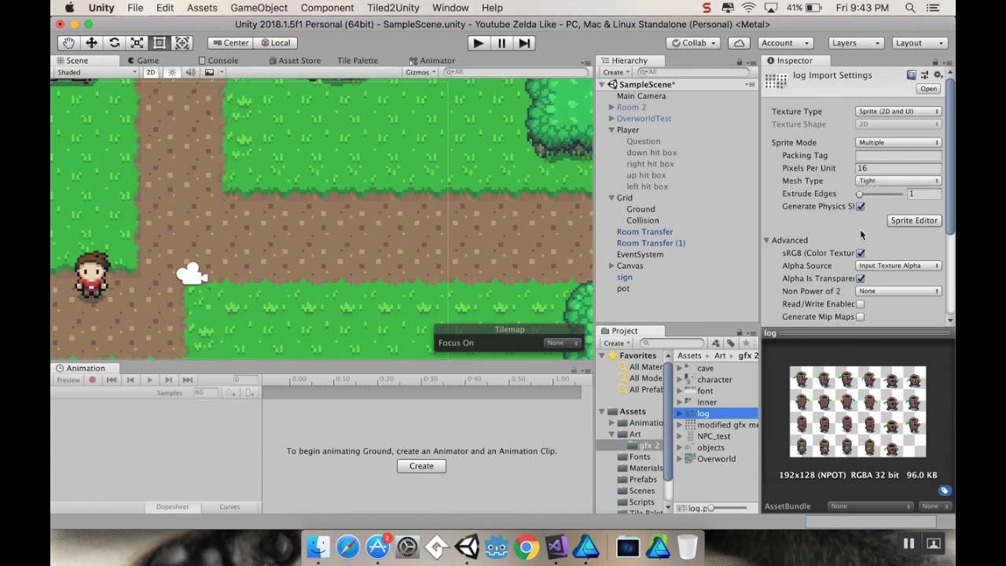
{"action": "scroll", "coordinate": [861, 233], "scroll_direction": "down", "scroll_amount": 2}
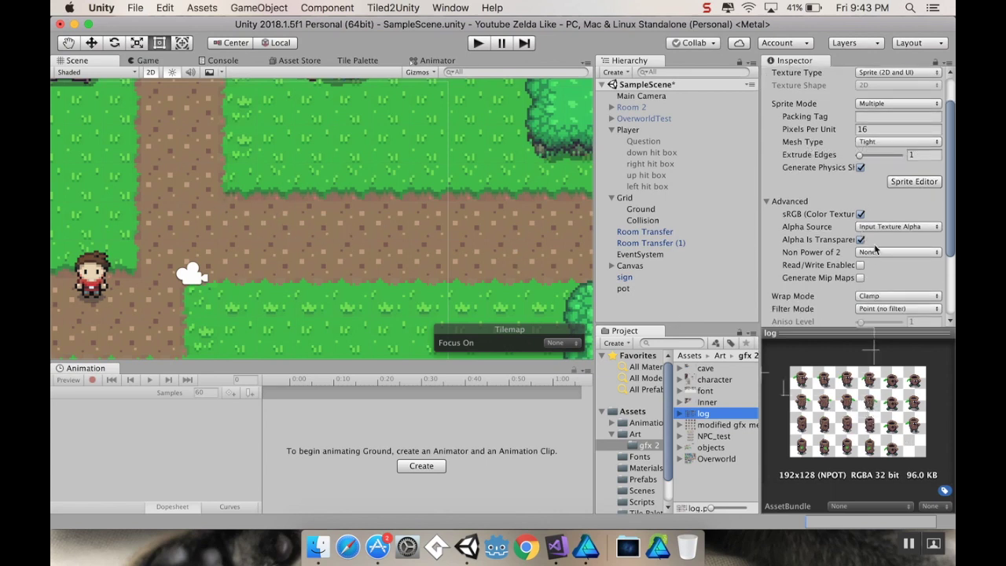
{"action": "scroll", "coordinate": [876, 240], "scroll_direction": "down", "scroll_amount": 3}
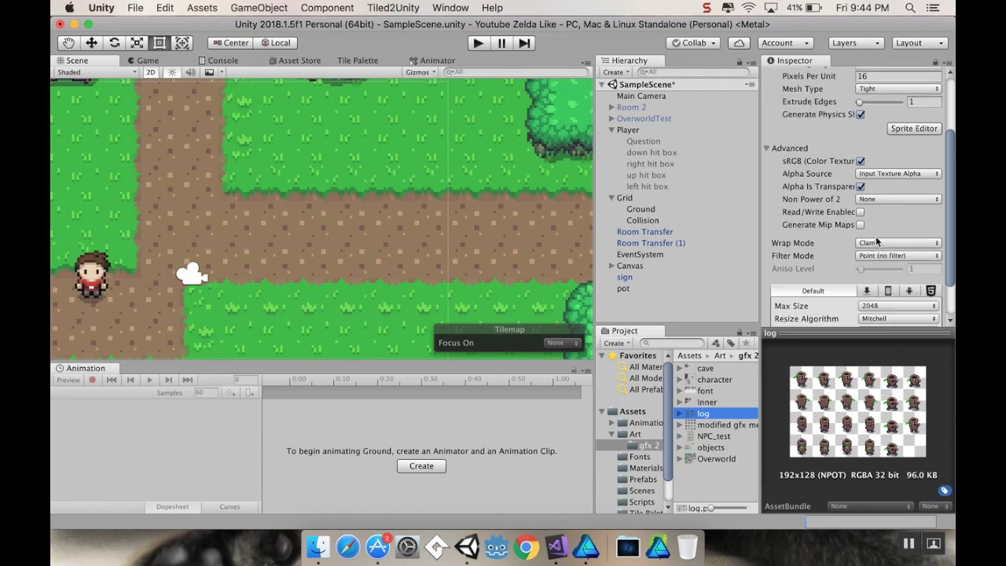
- Keep Filter Mode at Point (no filter) and open the log sheet in the Sprite Editor
{"action": "left_click", "coordinate": [875, 256]}
{"action": "left_click", "coordinate": [874, 256]}
{"action": "scroll", "coordinate": [875, 259], "scroll_direction": "down", "scroll_amount": 3}
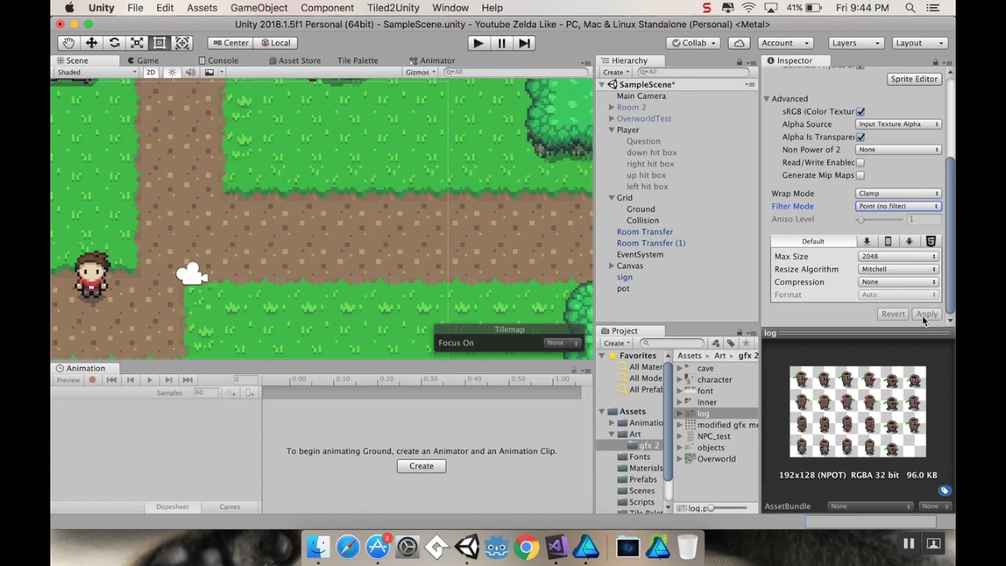
{"action": "scroll", "coordinate": [905, 286], "scroll_direction": "up", "scroll_amount": 2}
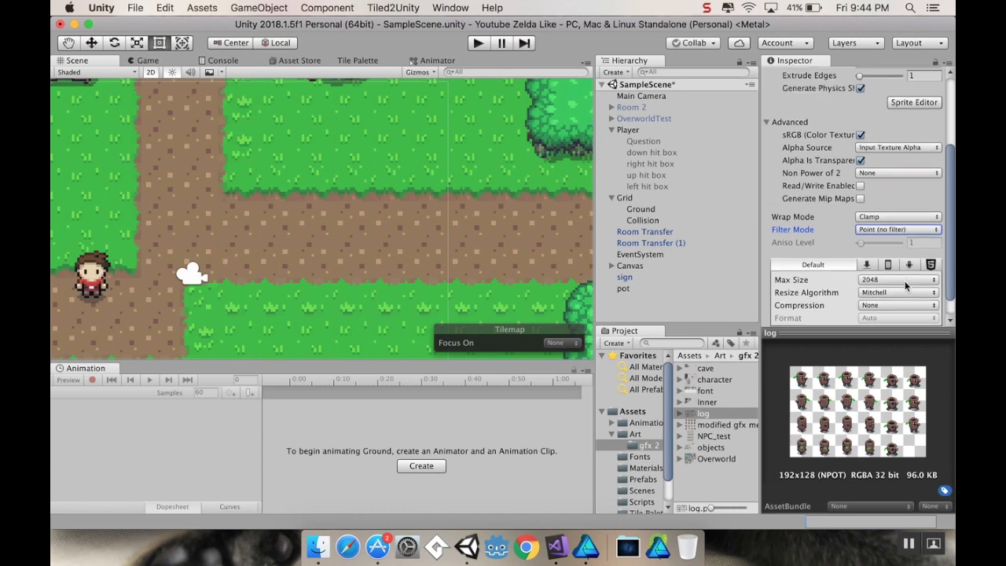
{"action": "scroll", "coordinate": [901, 271], "scroll_direction": "up", "scroll_amount": 5}
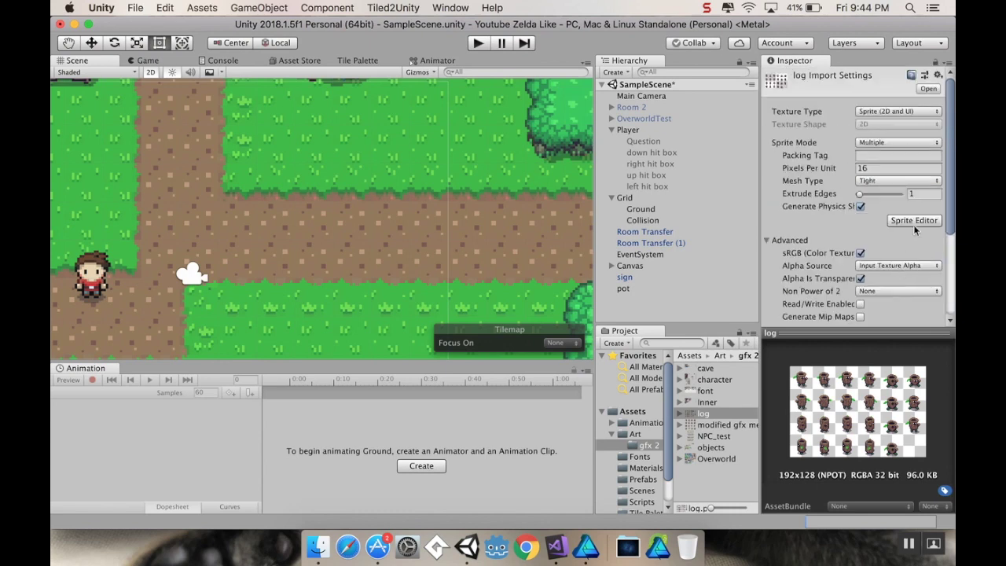
{"action": "left_click", "coordinate": [904, 222]}
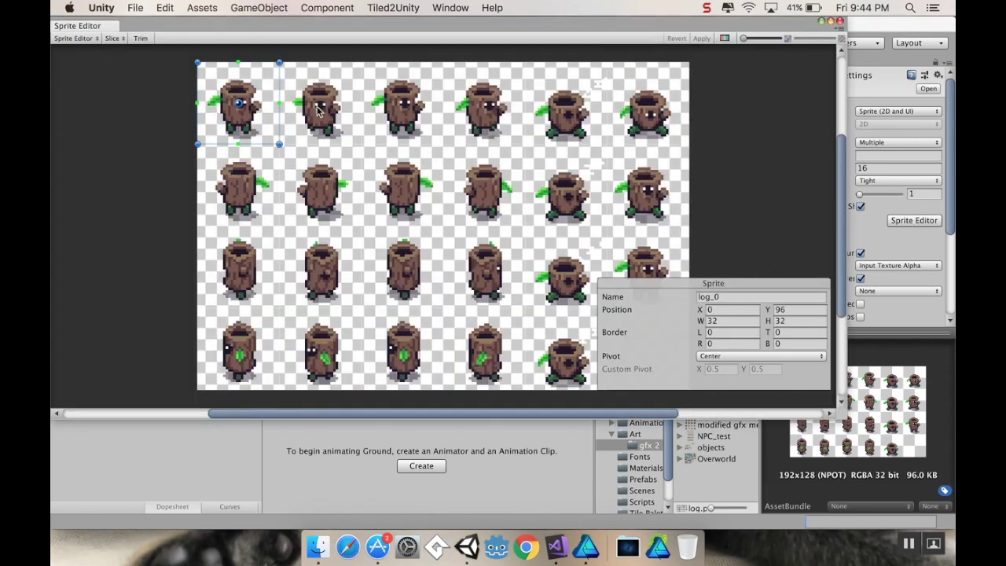
- Slice the log sheet by grid cell size into 32×32 cells
{"action": "left_click", "coordinate": [112, 39]}
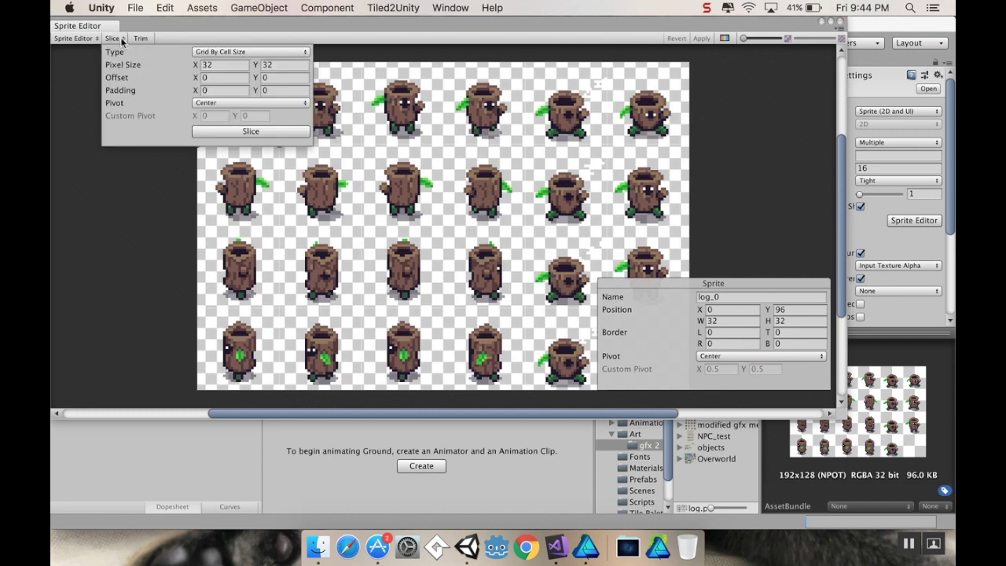
{"action": "left_click", "coordinate": [221, 52]}
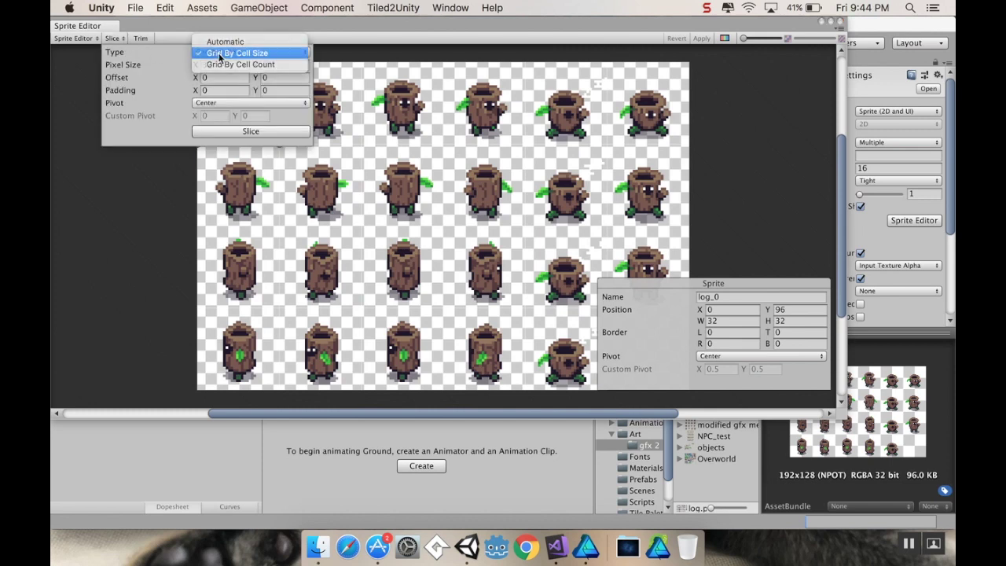
{"action": "left_click", "coordinate": [220, 53]}
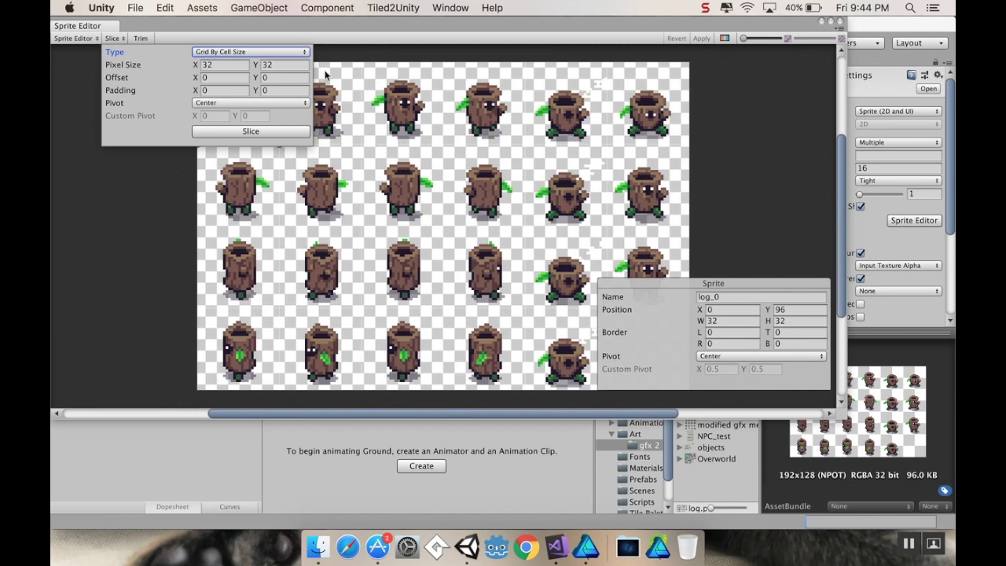
{"action": "left_click", "coordinate": [269, 133]}
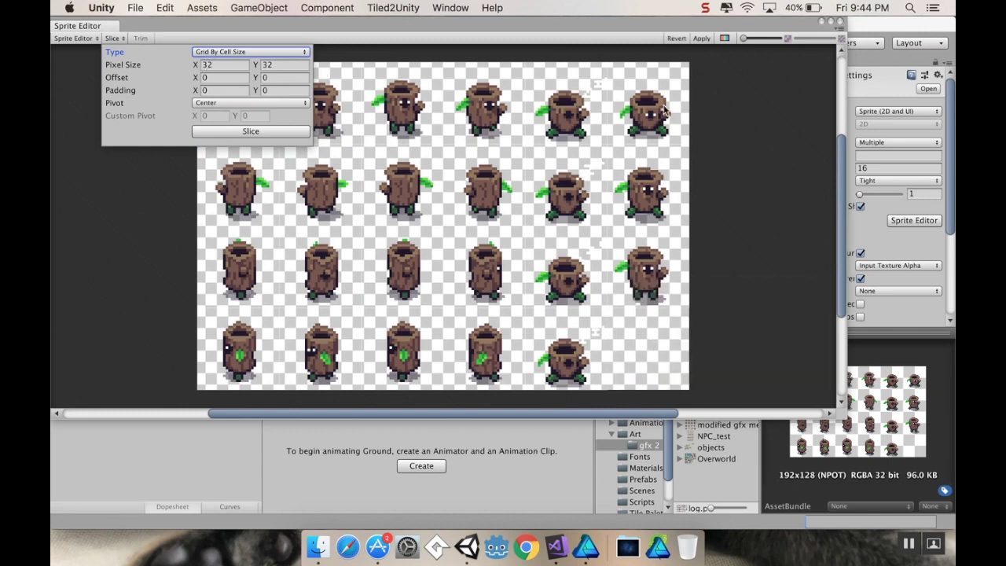
- Apply the new slices and close the Sprite Editor
{"action": "left_click", "coordinate": [715, 94]}
{"action": "left_click", "coordinate": [702, 37]}
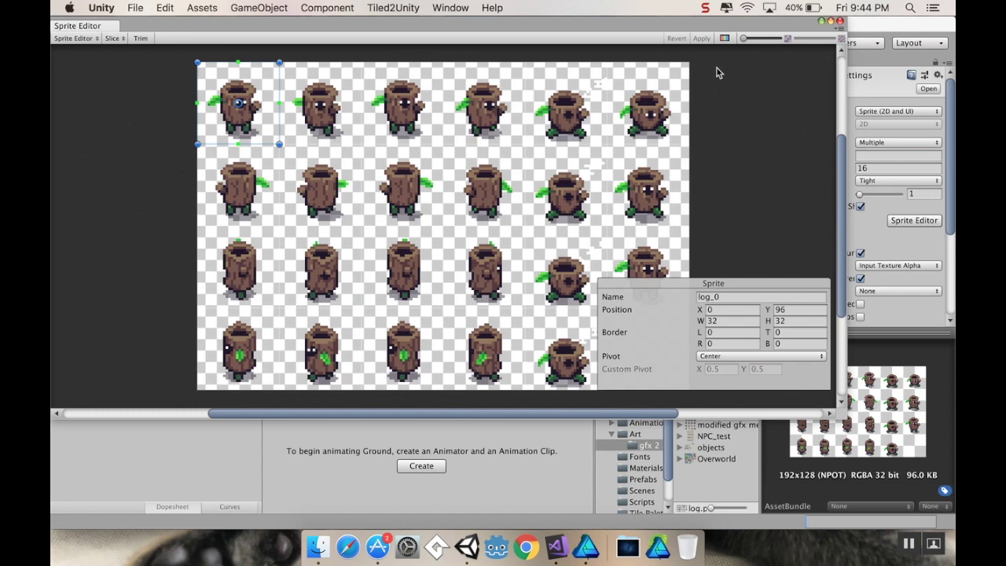
{"action": "middle_click_drag", "start_coordinate": [522, 158], "coordinate": [417, 159]}
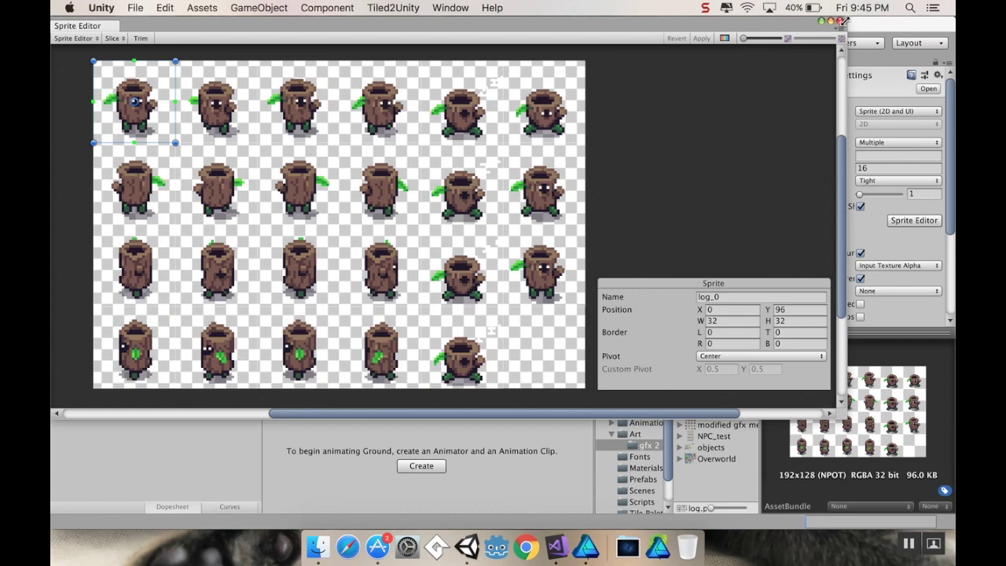
{"action": "left_click", "coordinate": [839, 21]}
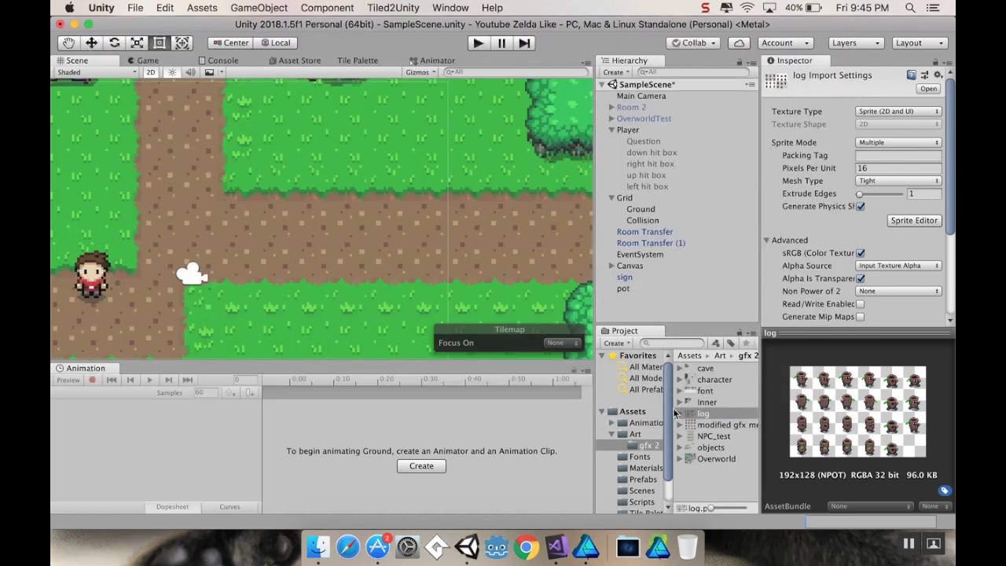
- Drop log_0 onto the dirt path on the Player sorting layer
{"action": "left_click", "coordinate": [681, 414]}
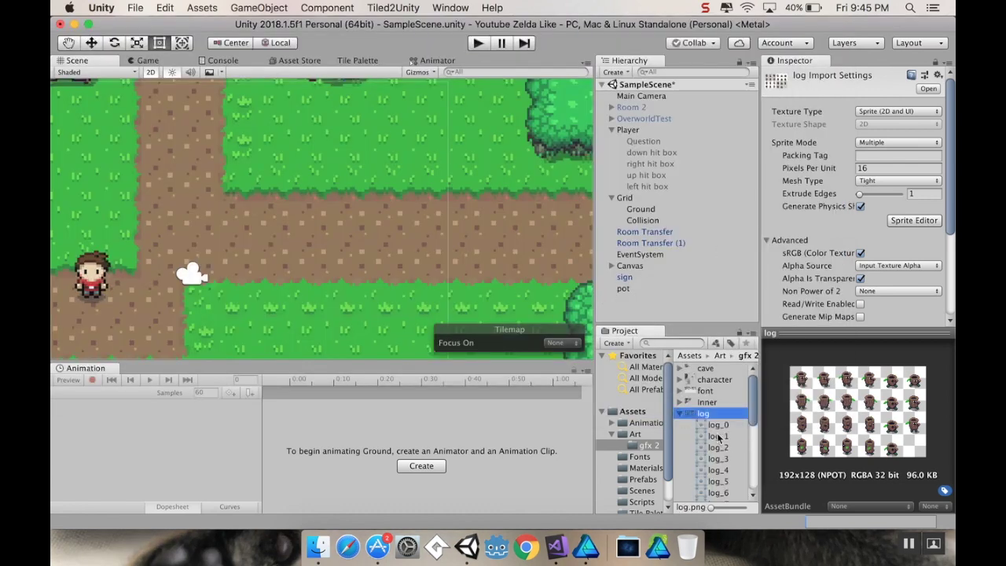
{"action": "left_click", "coordinate": [723, 425]}
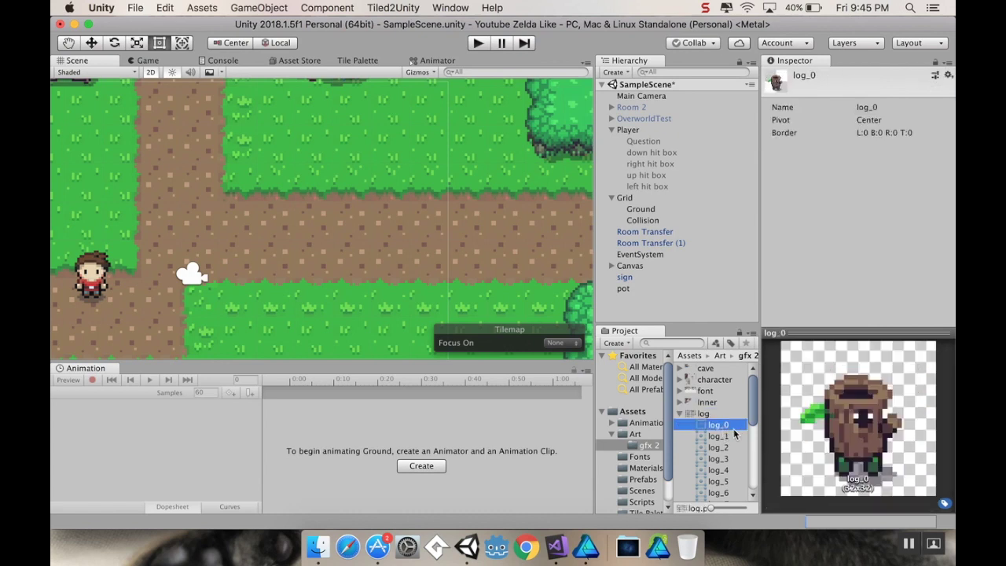
{"action": "left_click_drag", "start_coordinate": [734, 425], "coordinate": [255, 224]}
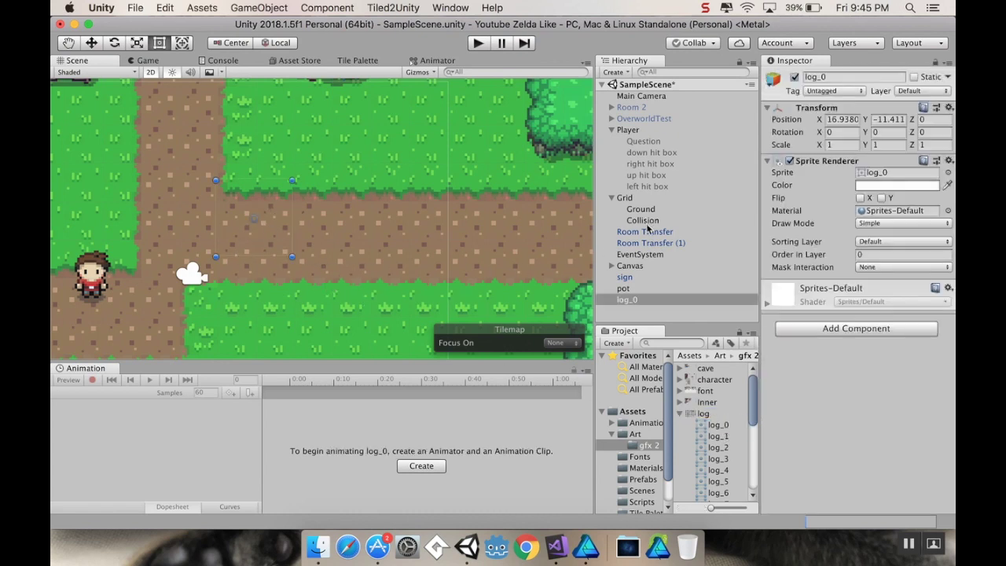
{"action": "left_click", "coordinate": [870, 244]}
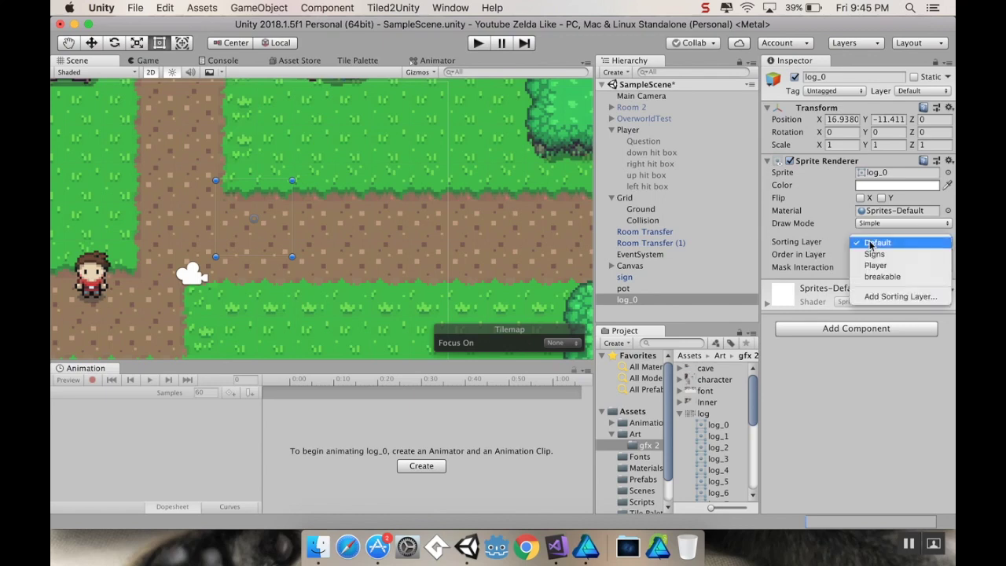
{"action": "left_click", "coordinate": [877, 264]}
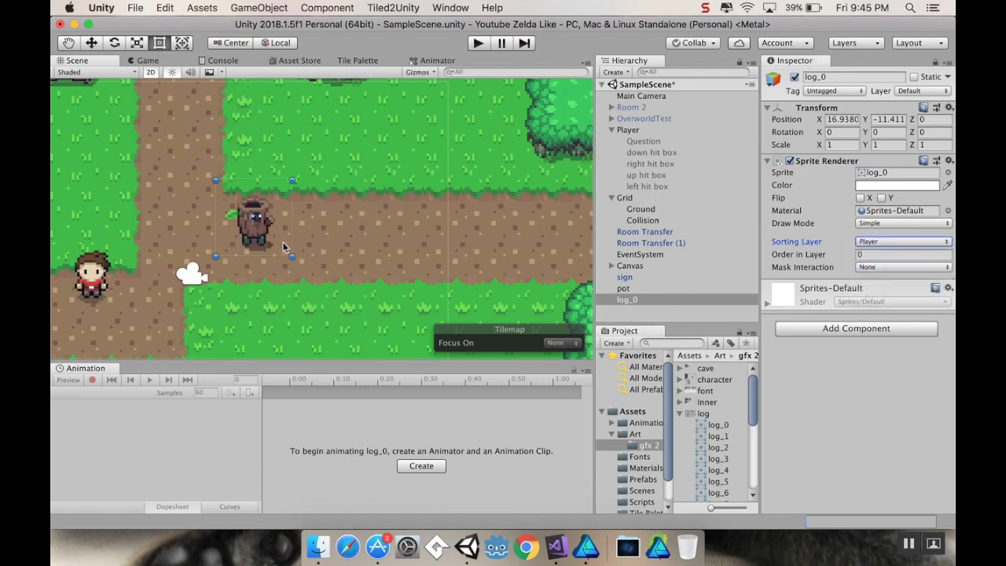
{"action": "left_click_drag", "start_coordinate": [272, 234], "coordinate": [368, 256]}
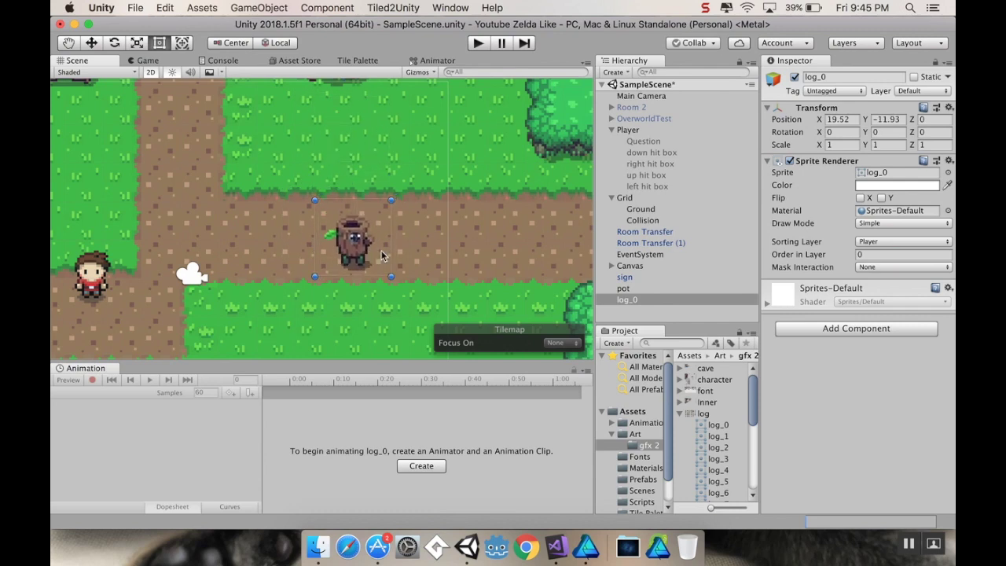
- Rename the log_0 object in the Hierarchy to 'log'
{"action": "left_click", "coordinate": [628, 301]}
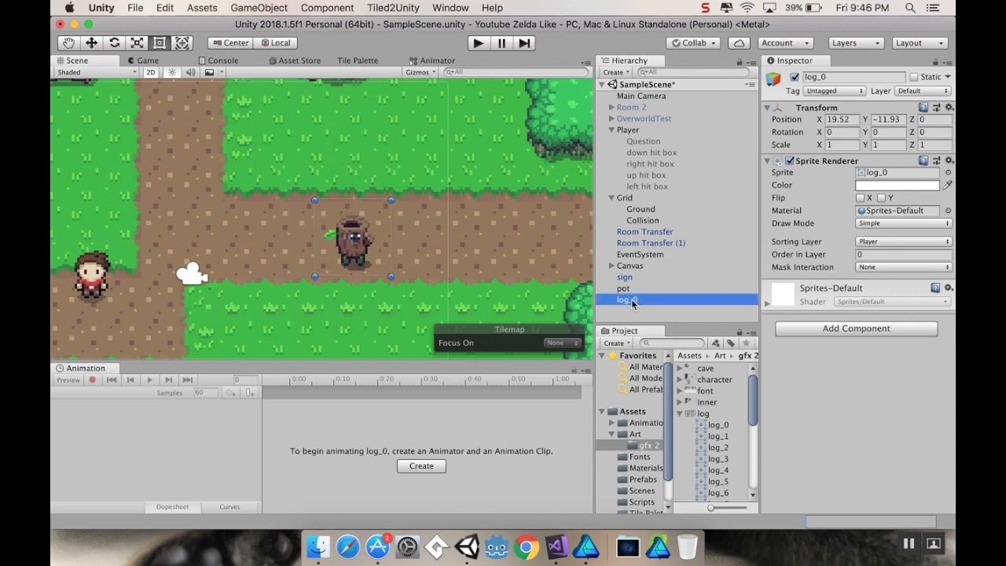
{"action": "left_click", "coordinate": [633, 301]}
{"action": "type", "text": "lo"}
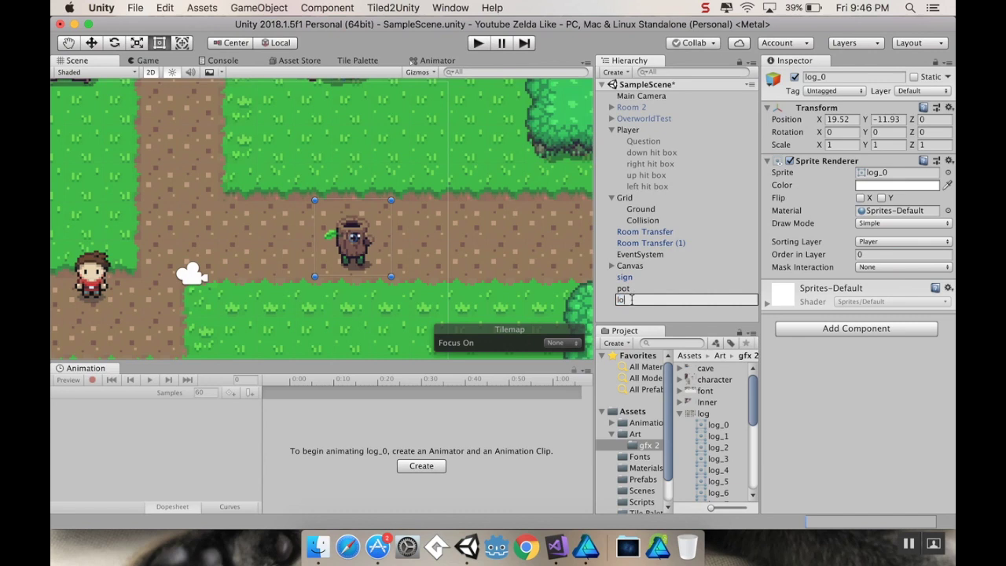
{"action": "type", "text": "g"}
{"action": "key", "text": "Return"}
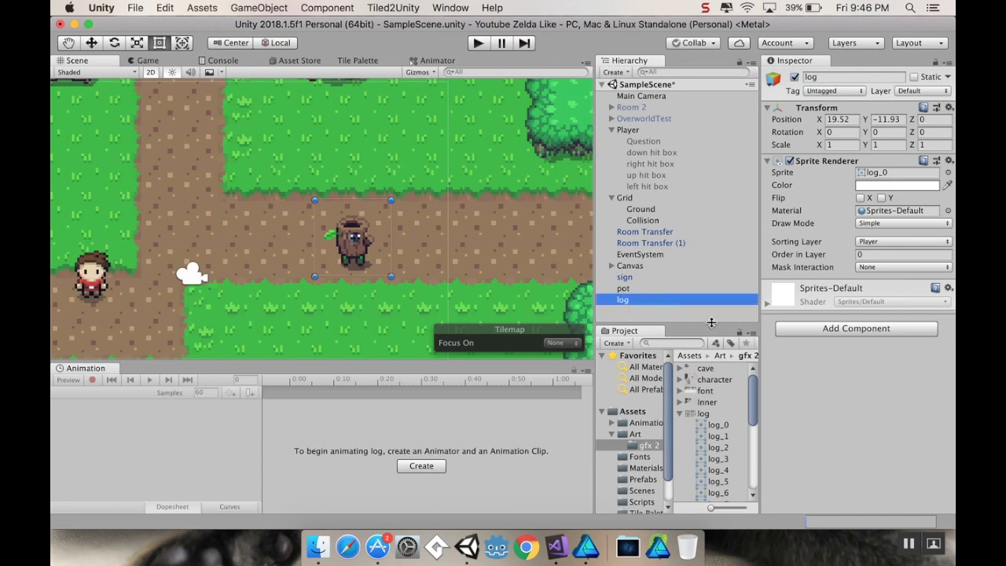
- Create an animation for the log object, saving into a new Animations/Log folder
{"action": "left_click", "coordinate": [832, 329]}
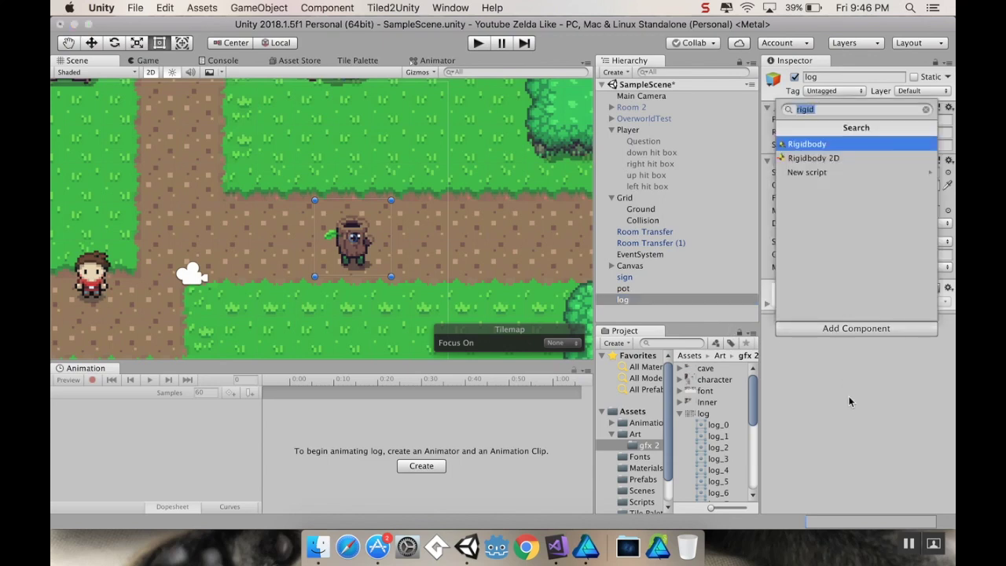
{"action": "left_click", "coordinate": [856, 366]}
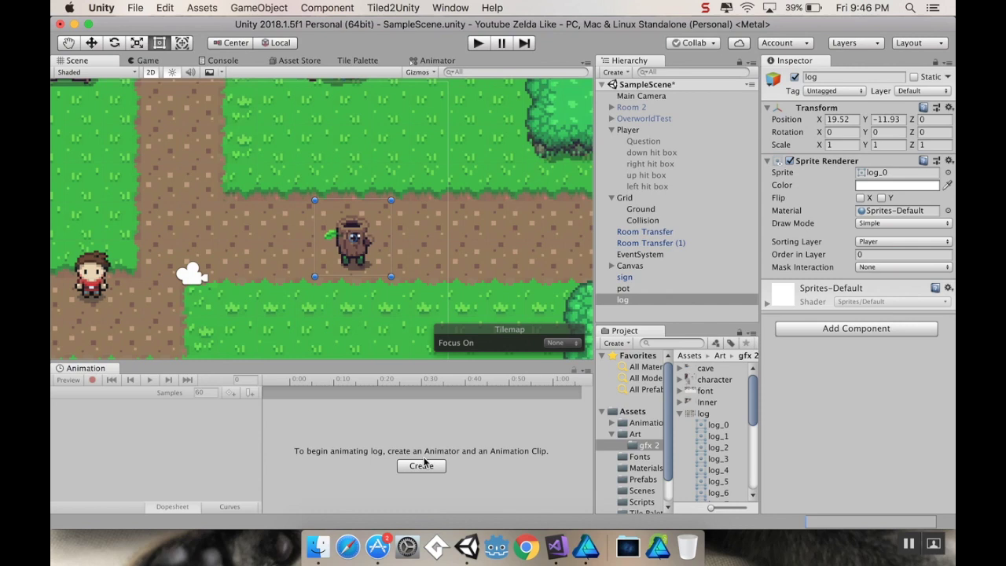
{"action": "left_click", "coordinate": [635, 301]}
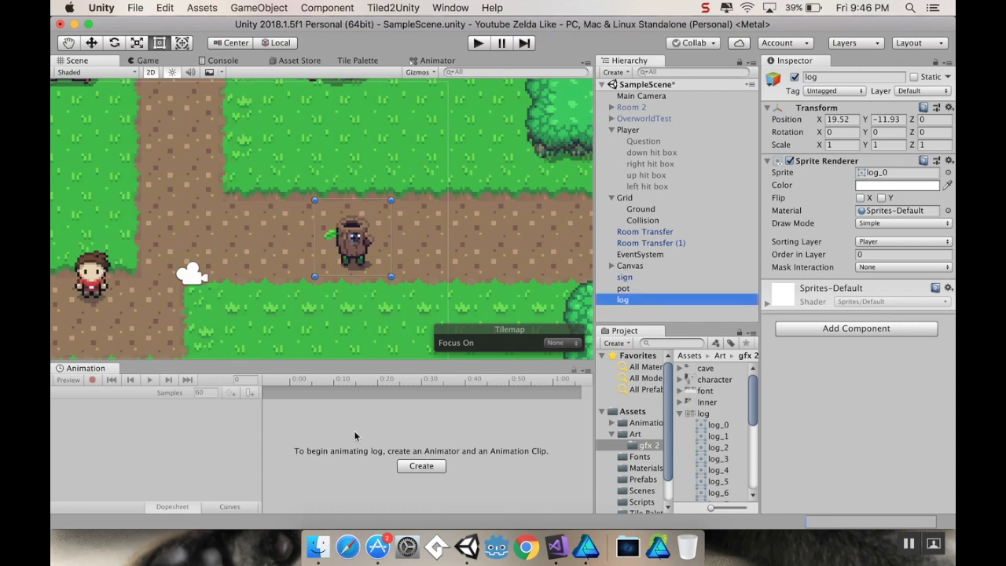
{"action": "left_click", "coordinate": [428, 469]}
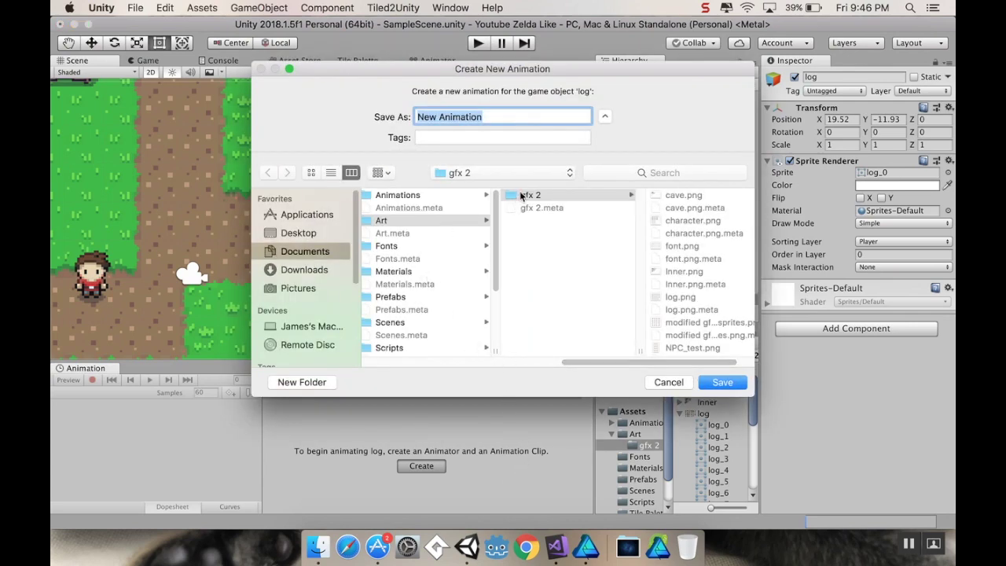
{"action": "left_click", "coordinate": [442, 198]}
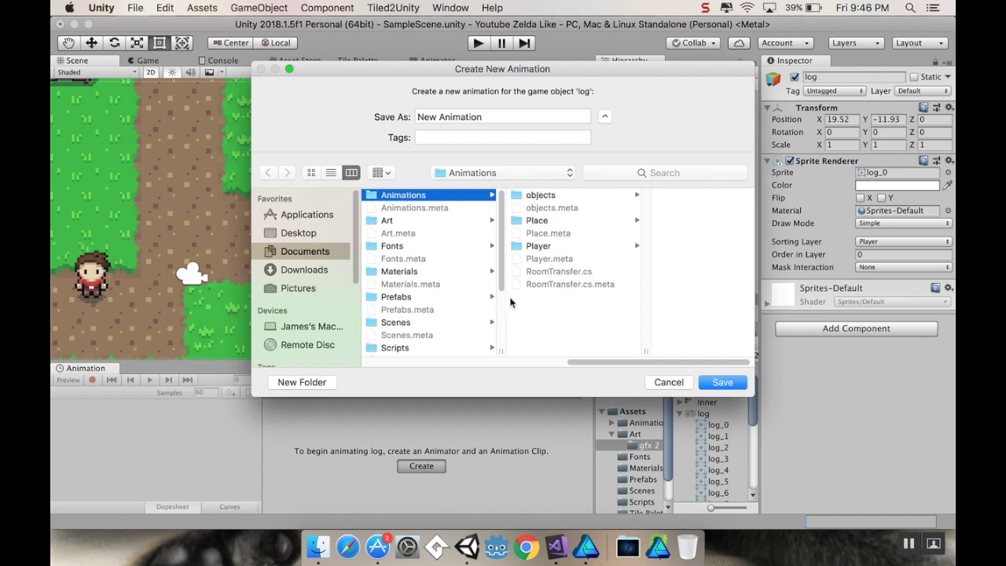
{"action": "left_click", "coordinate": [302, 381]}
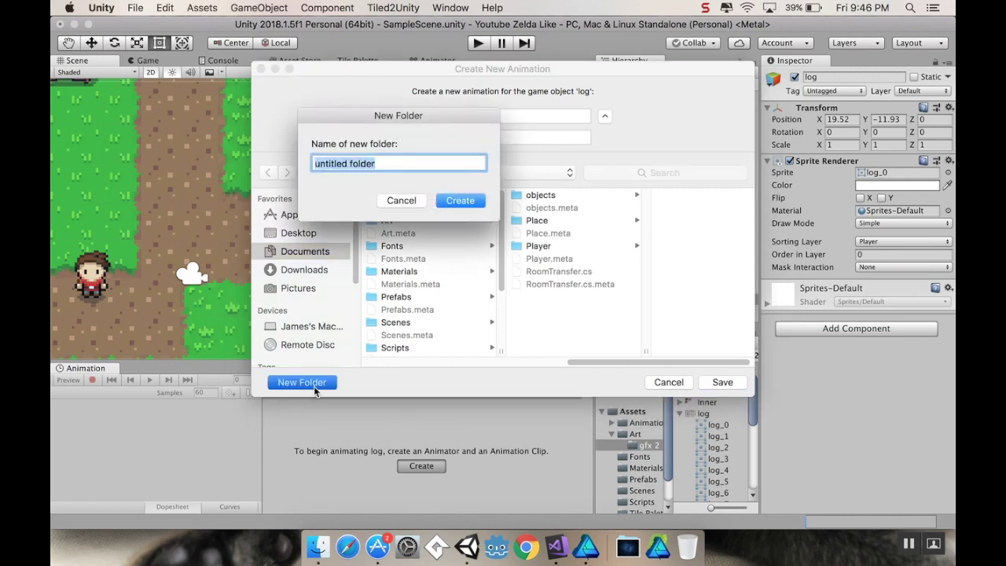
{"action": "type", "text": "Log"}
{"action": "key", "text": "Return"}
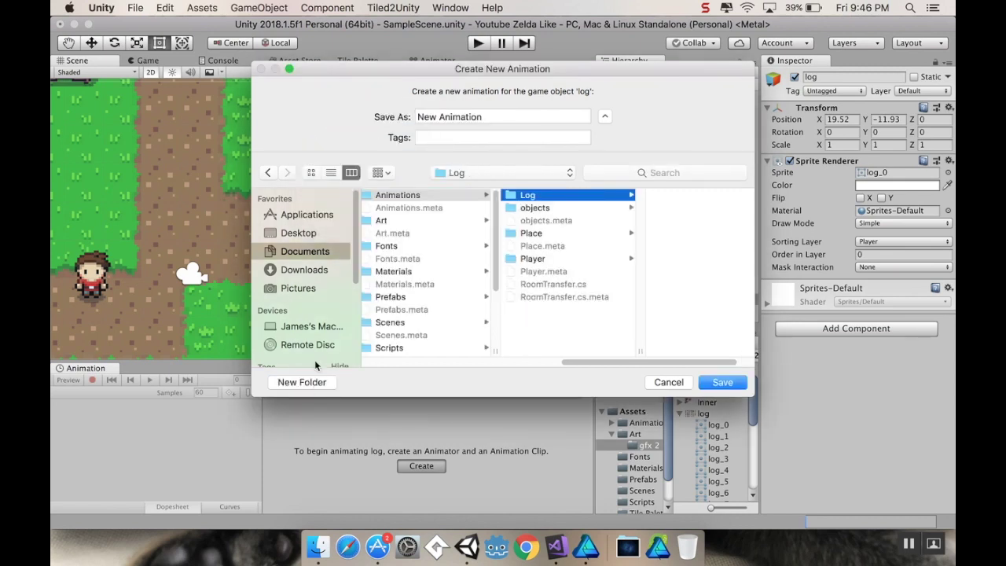
- Name the new clip logSleeping and save it, then select the log sprite sheet
{"action": "left_click", "coordinate": [493, 116]}
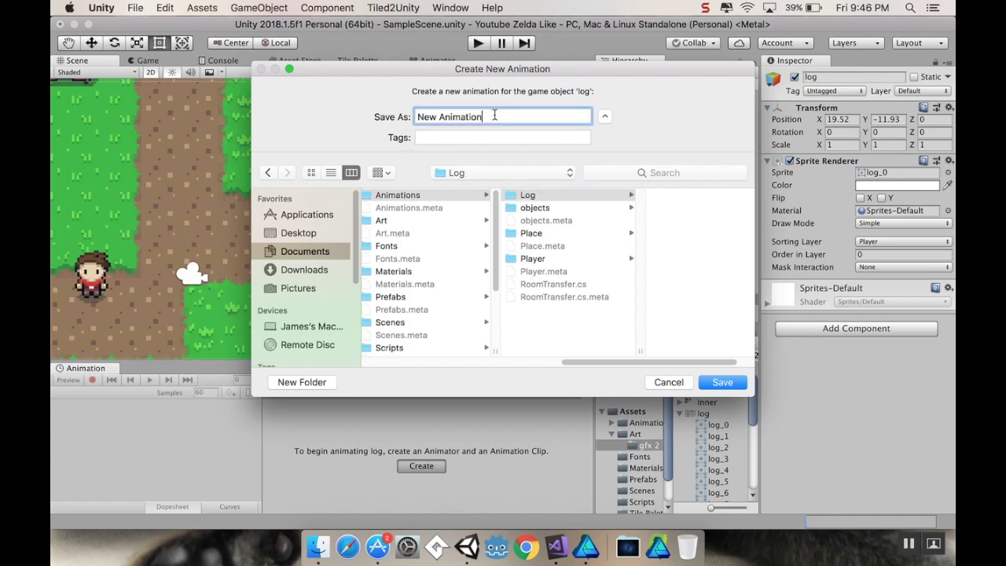
{"action": "key", "text": "BackSpace"}
{"action": "key", "text": "BackSpace"}
{"action": "key", "text": "BackSpace"}
{"action": "key", "text": "BackSpace"}
{"action": "key", "text": "BackSpace"}
{"action": "key", "text": "BackSpace"}
{"action": "key", "text": "BackSpace"}
{"action": "key", "text": "BackSpace"}
{"action": "key", "text": "BackSpace"}
{"action": "key", "text": "BackSpace"}
{"action": "key", "text": "BackSpace"}
{"action": "key", "text": "BackSpace"}
{"action": "key", "text": "BackSpace"}
{"action": "type", "text": "logSleeping"}
{"action": "left_click", "coordinate": [722, 382]}
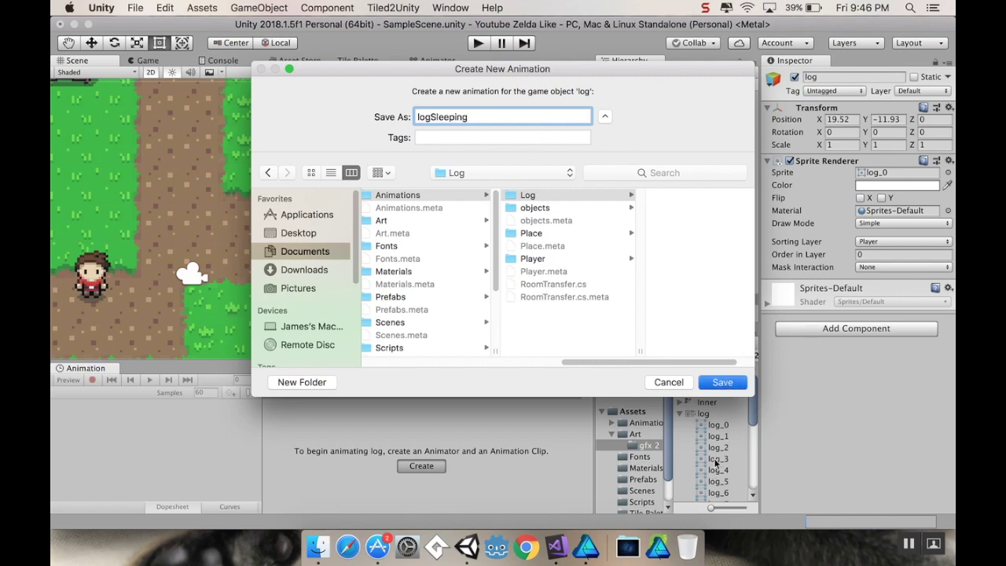
{"action": "left_click", "coordinate": [703, 414]}
{"action": "left_click", "coordinate": [903, 221]}
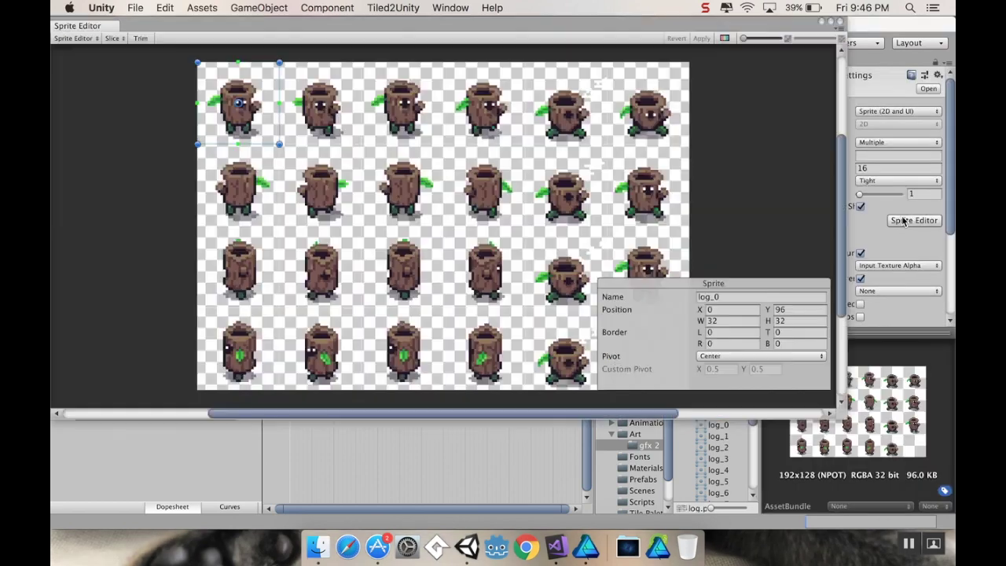
{"action": "scroll", "coordinate": [535, 117], "scroll_direction": "right", "scroll_amount": 3}
{"action": "scroll", "coordinate": [534, 116], "scroll_direction": "down", "scroll_amount": 2}
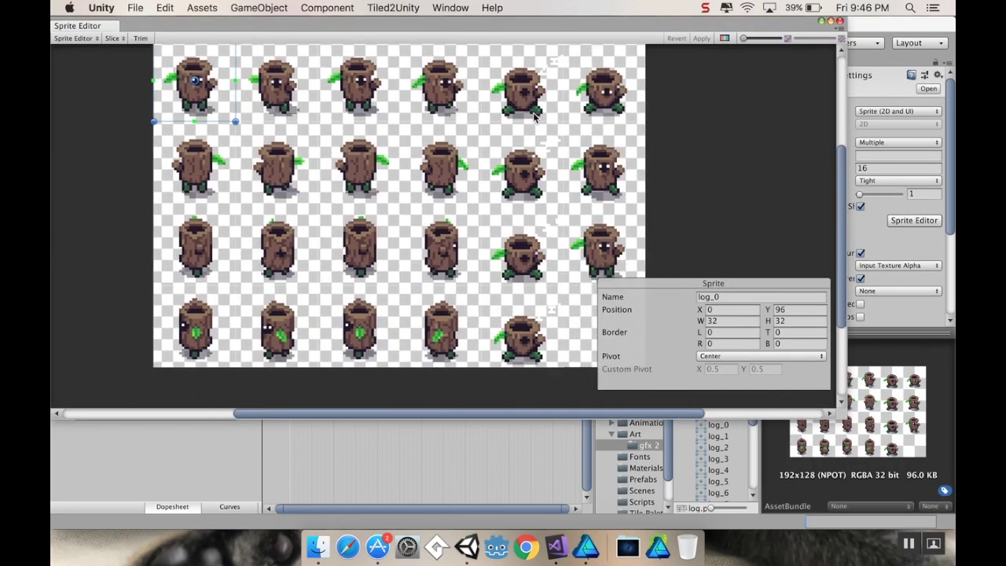
{"action": "left_click", "coordinate": [525, 102]}
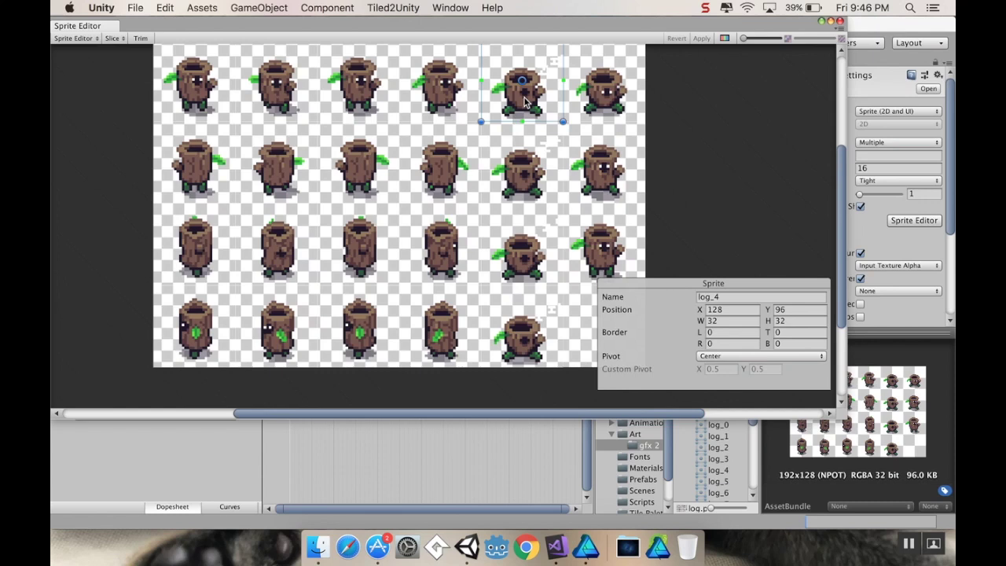
{"action": "left_click", "coordinate": [529, 176]}
{"action": "left_click", "coordinate": [531, 251]}
{"action": "left_click", "coordinate": [532, 322]}
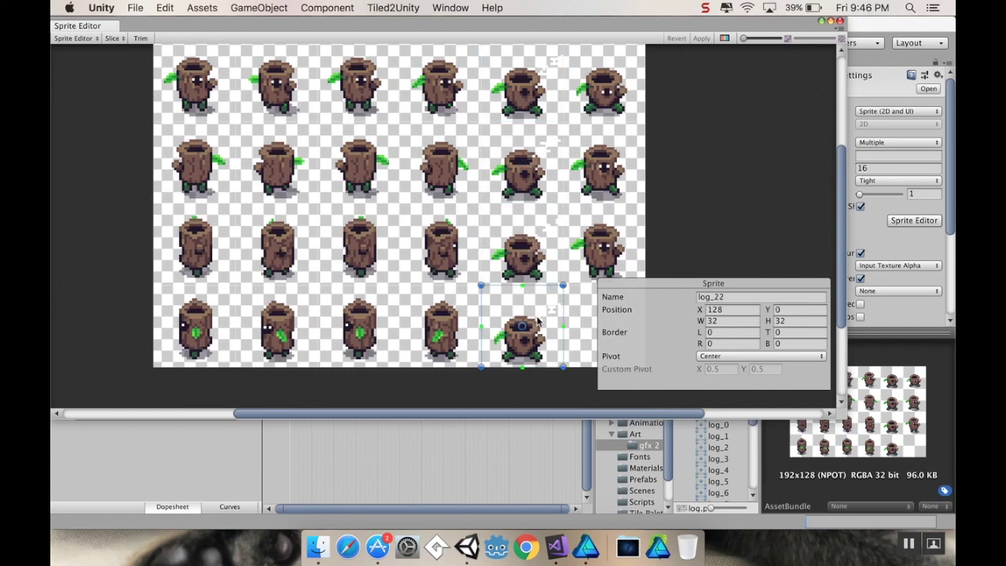
{"action": "left_click", "coordinate": [822, 22]}
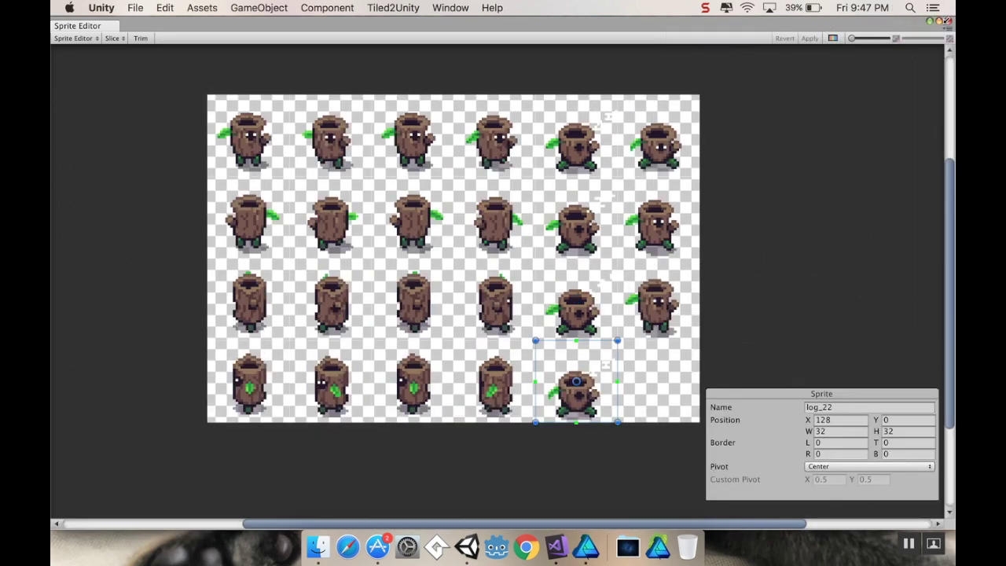
{"action": "left_click", "coordinate": [947, 21]}
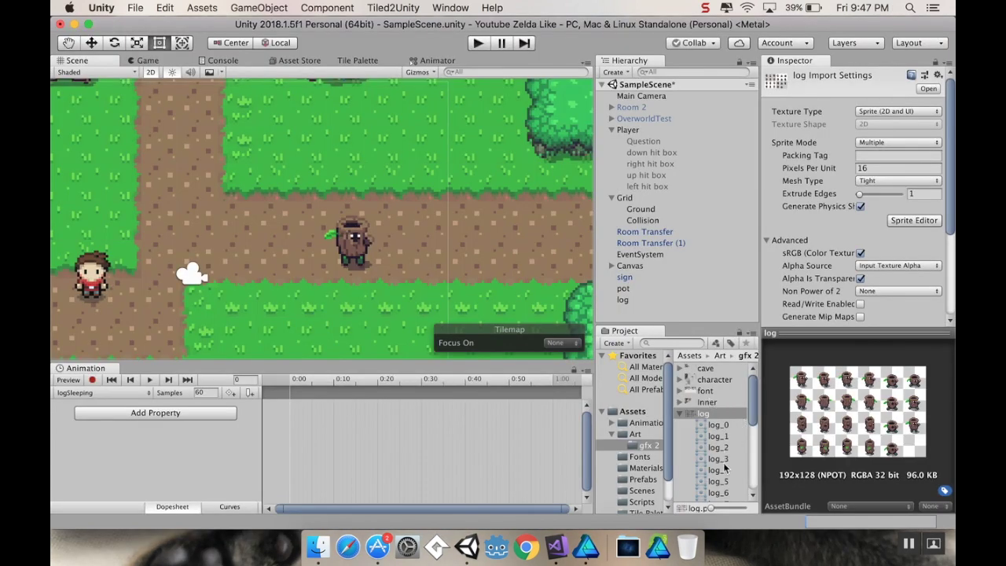
- Key log_4 at 0:00, log_10 at 0:10 and log_16 at 0:20 in logSleeping
{"action": "left_click_drag", "start_coordinate": [724, 476], "coordinate": [334, 380]}
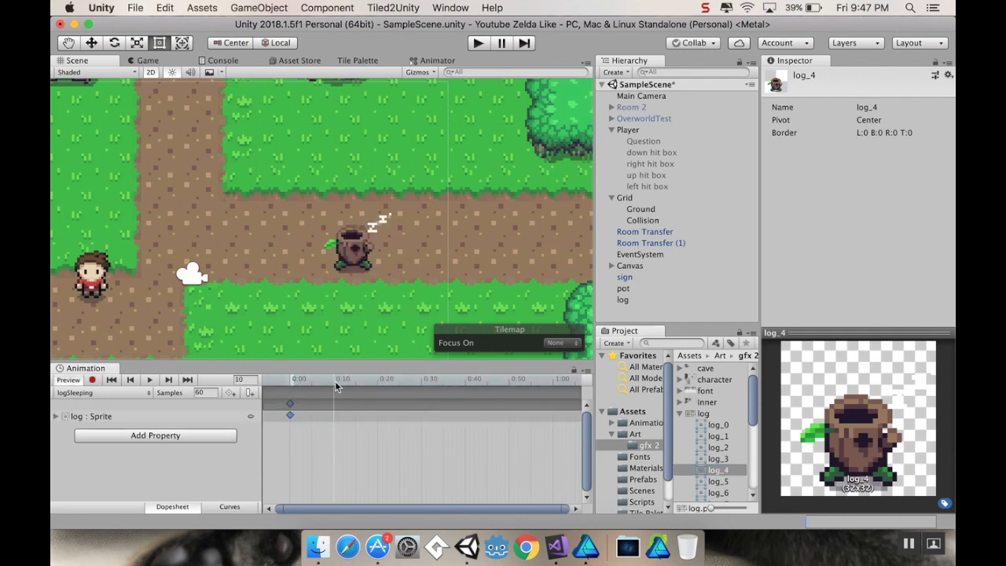
{"action": "scroll", "coordinate": [733, 475], "scroll_direction": "down", "scroll_amount": 5}
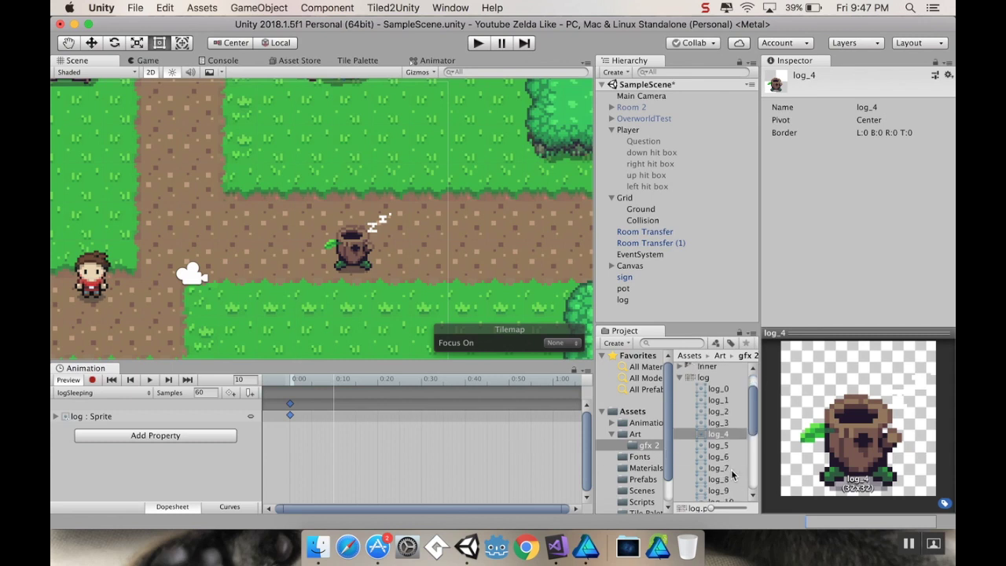
{"action": "left_click_drag", "start_coordinate": [729, 449], "coordinate": [376, 382]}
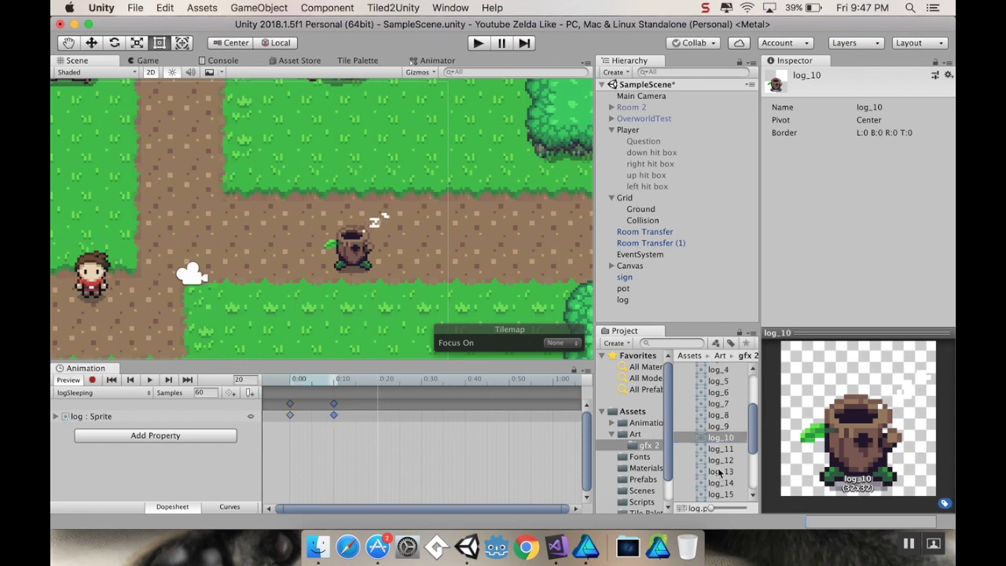
{"action": "scroll", "coordinate": [689, 480], "scroll_direction": "down", "scroll_amount": 2}
{"action": "left_click", "coordinate": [728, 496]}
{"action": "left_click_drag", "start_coordinate": [729, 496], "coordinate": [422, 387]}
- Key log_22 at 0:30 and again at 0:40, then preview the sleeping animation
{"action": "scroll", "coordinate": [735, 487], "scroll_direction": "down", "scroll_amount": 4}
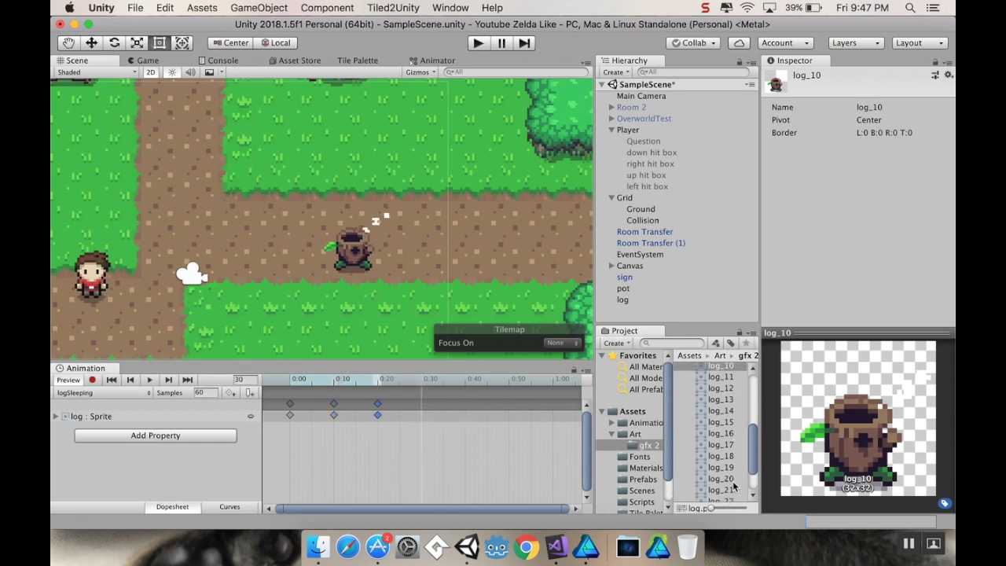
{"action": "left_click_drag", "start_coordinate": [733, 486], "coordinate": [424, 407]}
{"action": "left_click", "coordinate": [462, 381]}
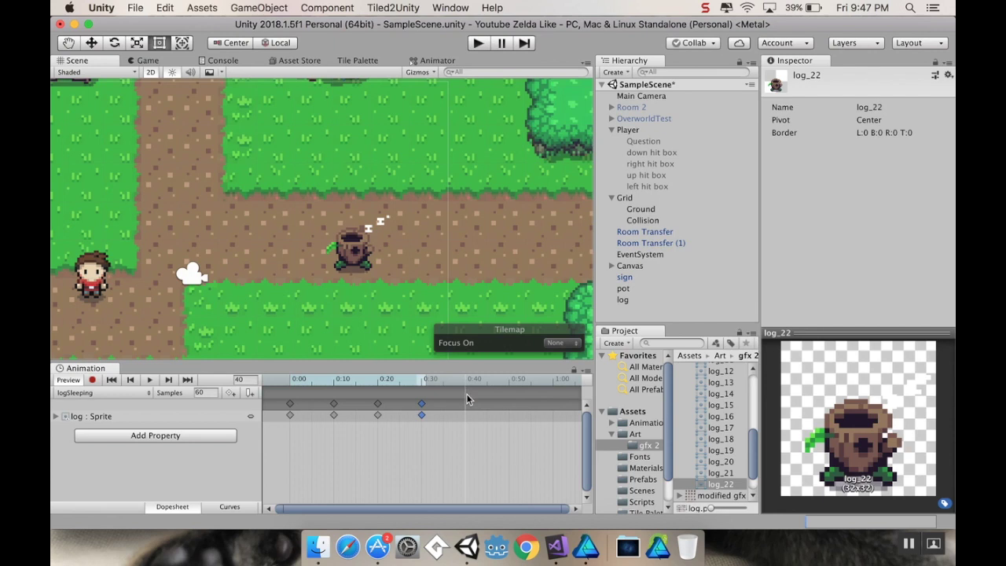
{"action": "left_click", "coordinate": [465, 381]}
{"action": "left_click_drag", "start_coordinate": [723, 489], "coordinate": [465, 406]}
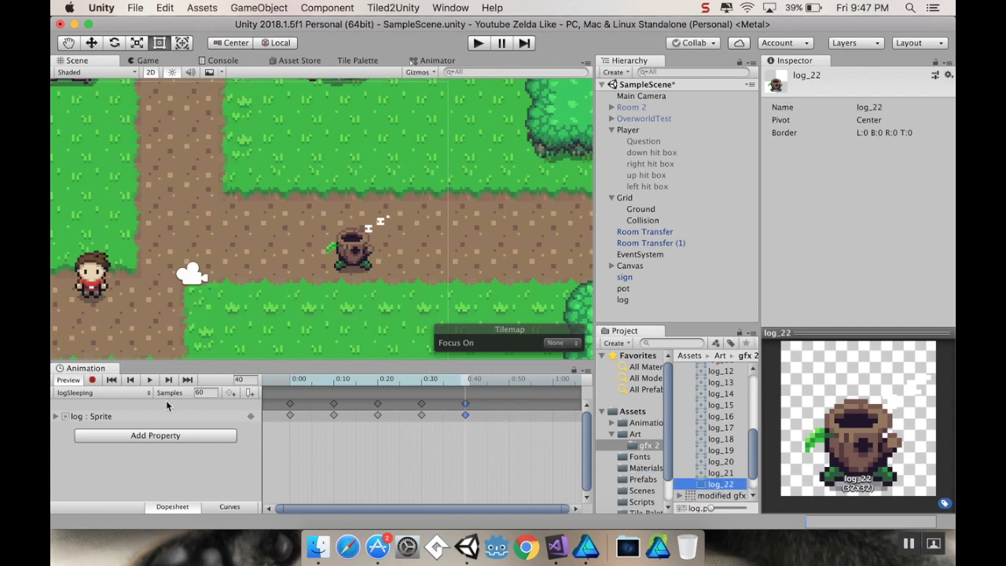
{"action": "left_click", "coordinate": [149, 381]}
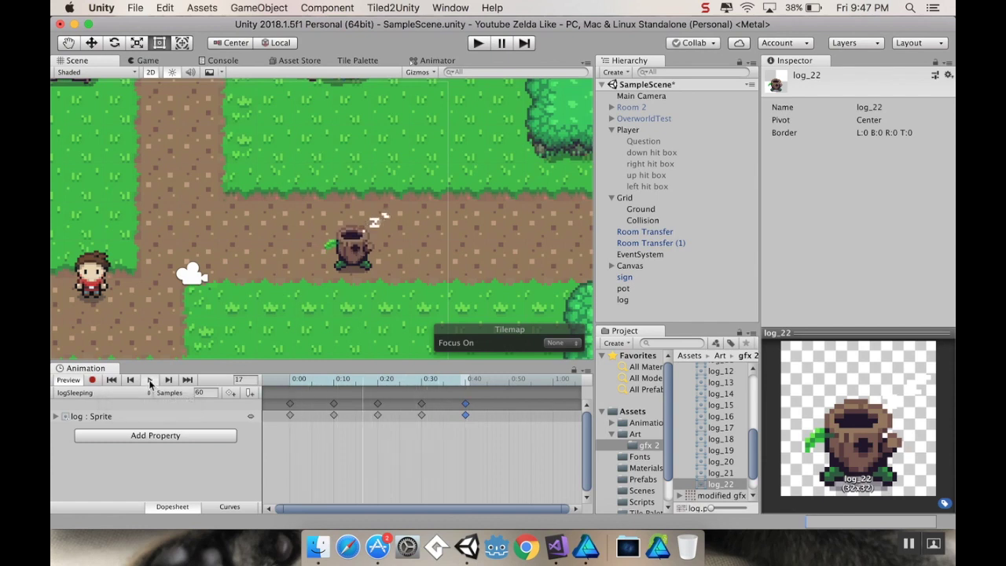
{"action": "left_click", "coordinate": [132, 394]}
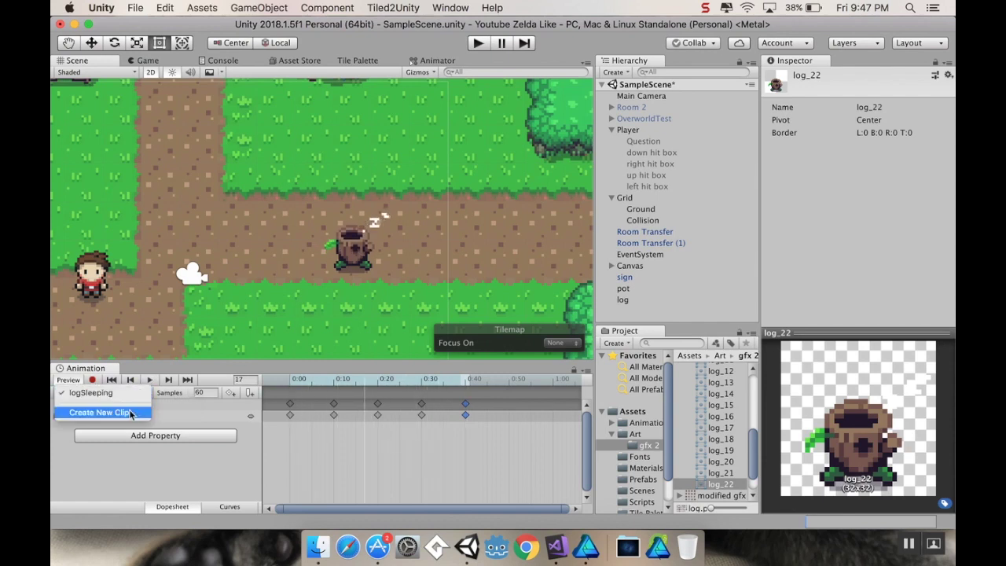
- Create and save a new clip named logWakeUp, then select the log sprite sheet
{"action": "left_click", "coordinate": [130, 418]}
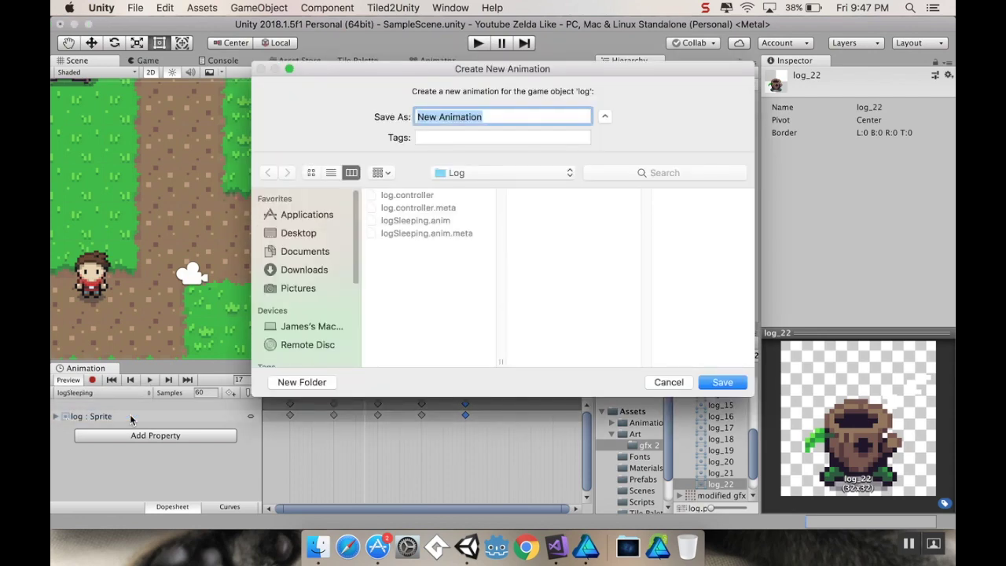
{"action": "type", "text": "logWak"}
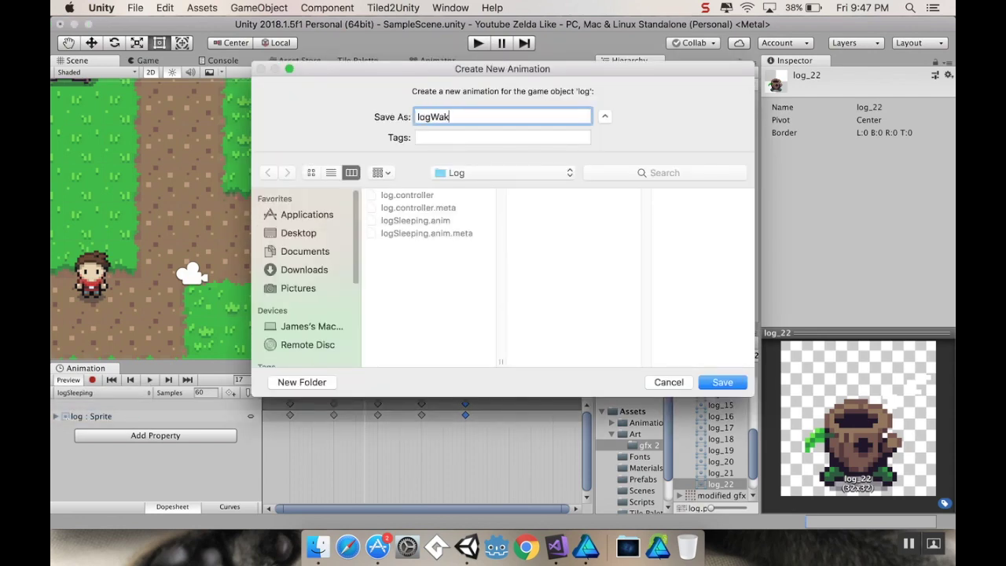
{"action": "type", "text": "eUp"}
{"action": "key", "text": "Return"}
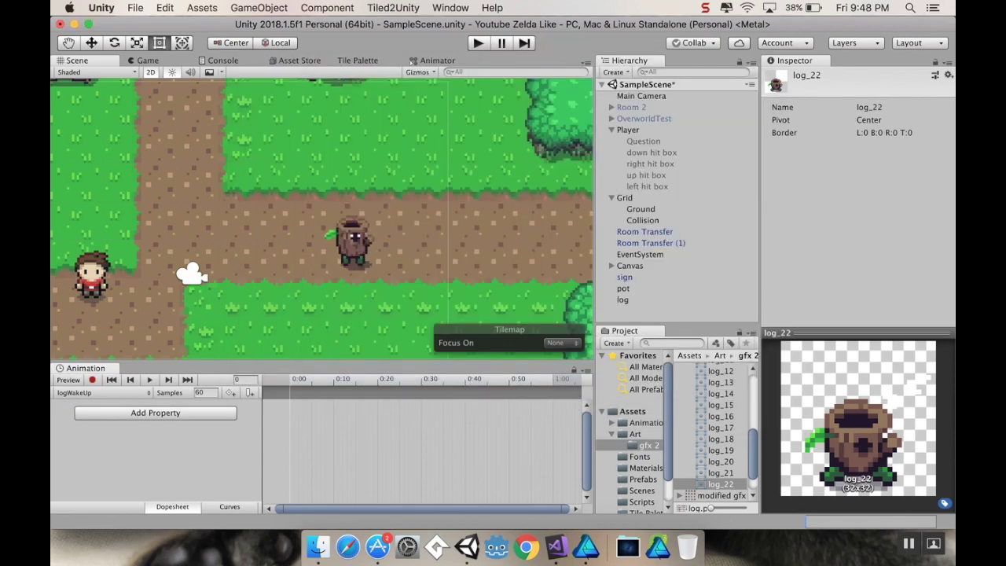
{"action": "scroll", "coordinate": [713, 412], "scroll_direction": "up", "scroll_amount": 5}
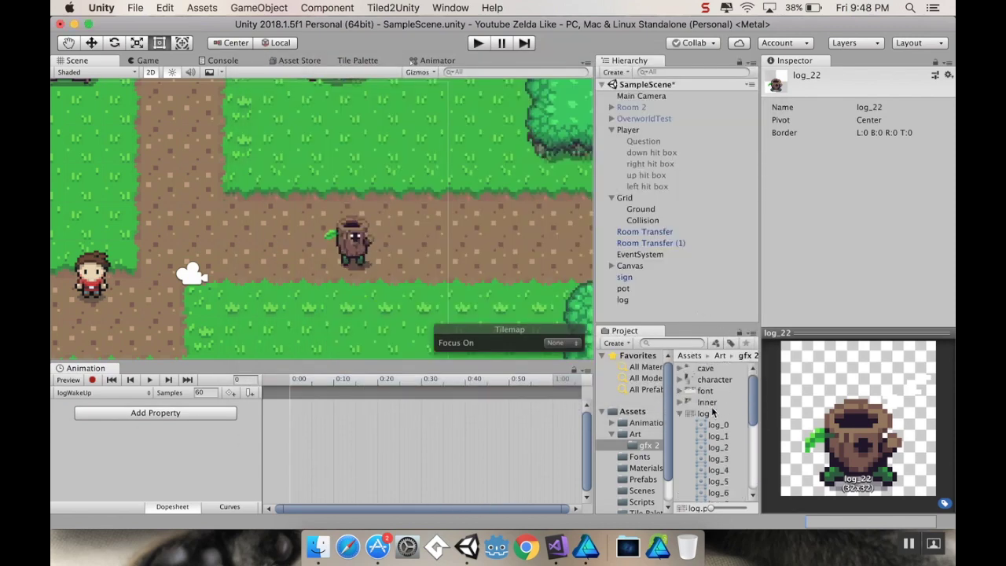
{"action": "left_click", "coordinate": [703, 413]}
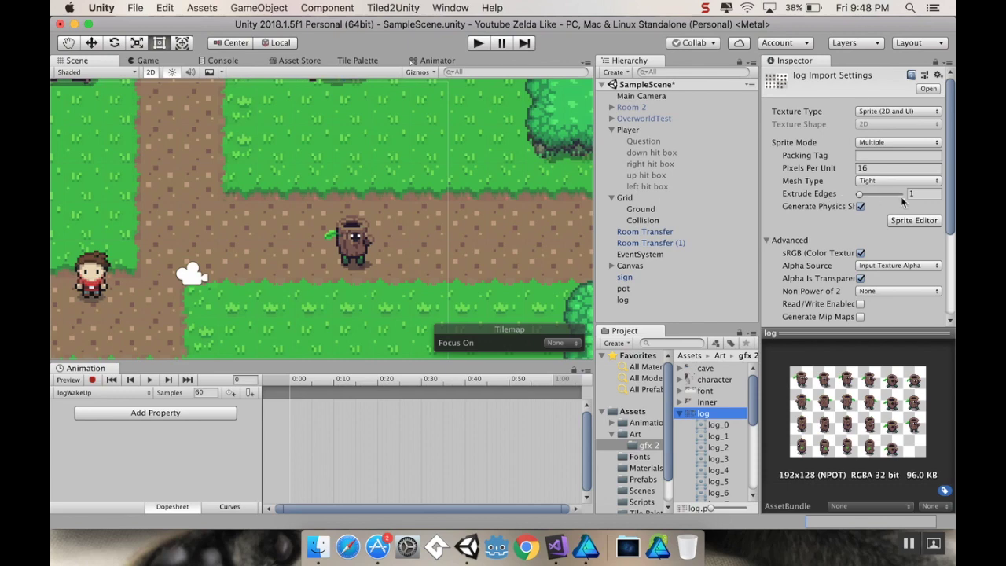
- Inspect the right-column log sprites such as log_5 and log_17 in the Sprite Editor, then close it
{"action": "left_click", "coordinate": [914, 220]}
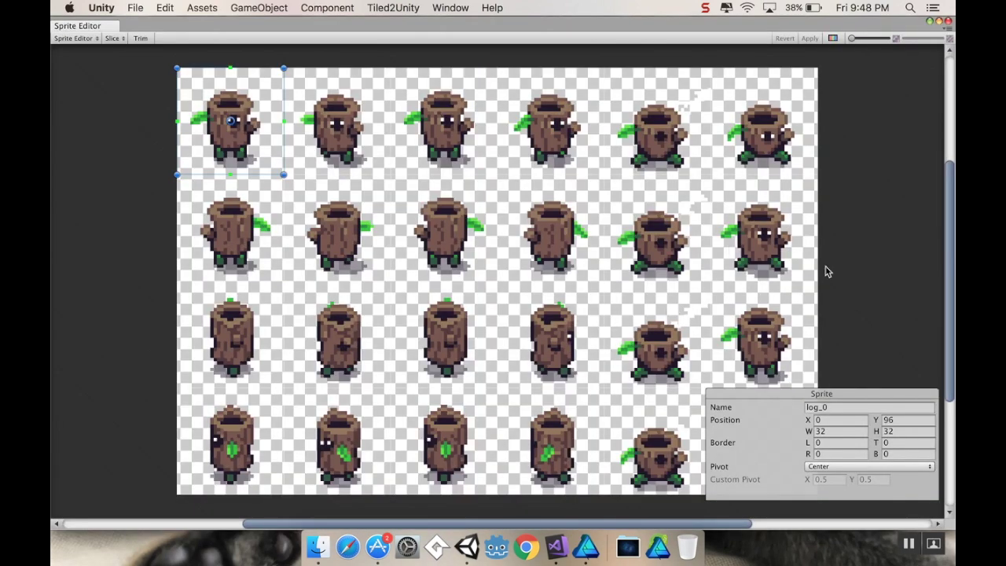
{"action": "scroll", "coordinate": [596, 272], "scroll_direction": "up", "scroll_amount": 2}
{"action": "left_click", "coordinate": [537, 148]}
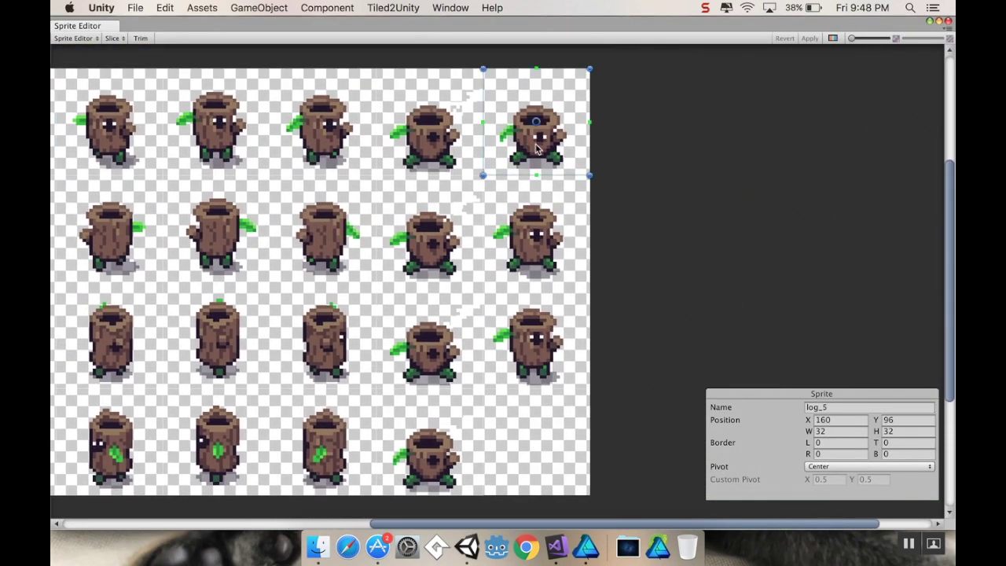
{"action": "left_click", "coordinate": [534, 266]}
{"action": "left_click", "coordinate": [543, 330]}
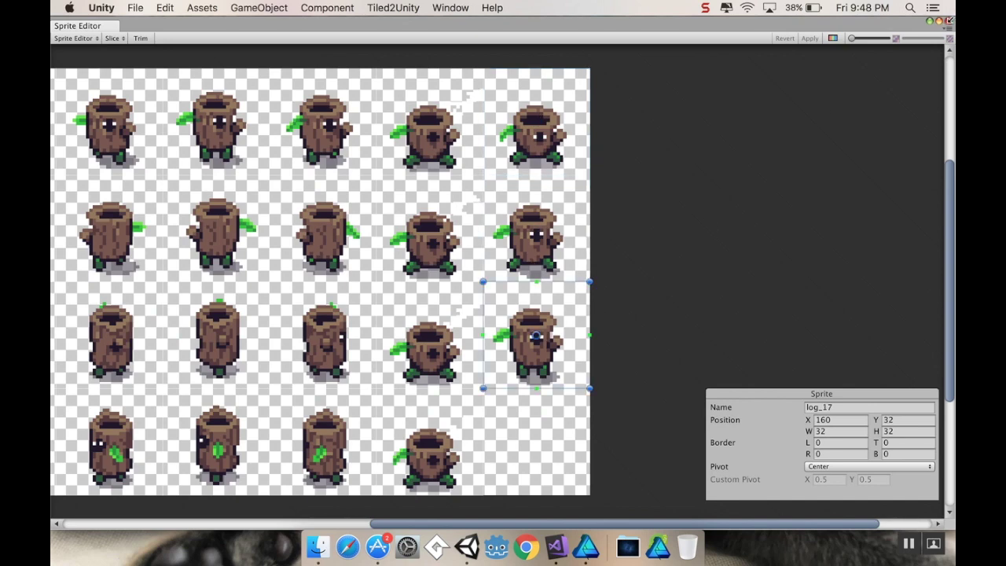
{"action": "left_click", "coordinate": [948, 21]}
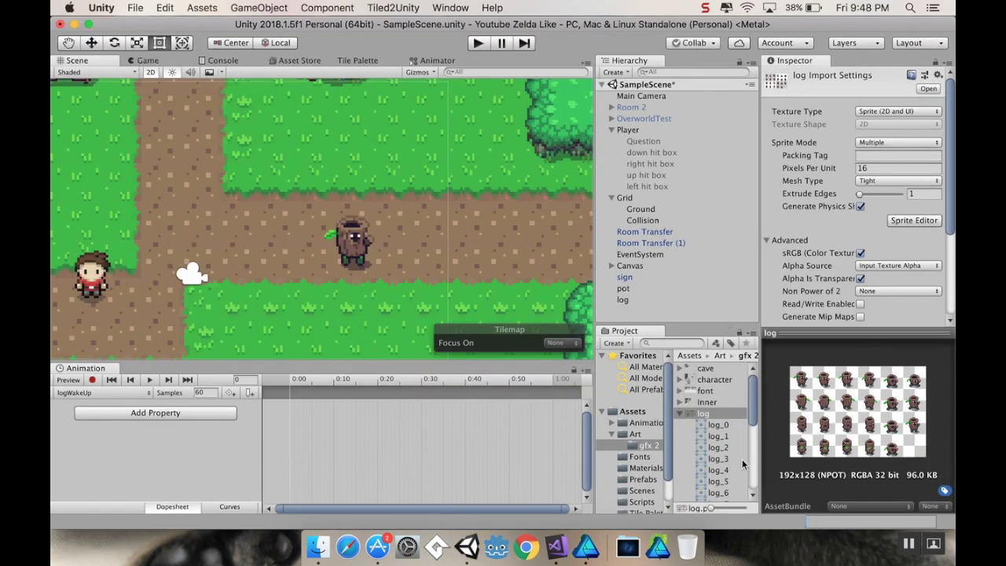
{"action": "scroll", "coordinate": [715, 464], "scroll_direction": "down", "scroll_amount": 3}
- Key log_5 at frame 0 and log_11 at frame 10 in logWakeUp
{"action": "left_click", "coordinate": [716, 424]}
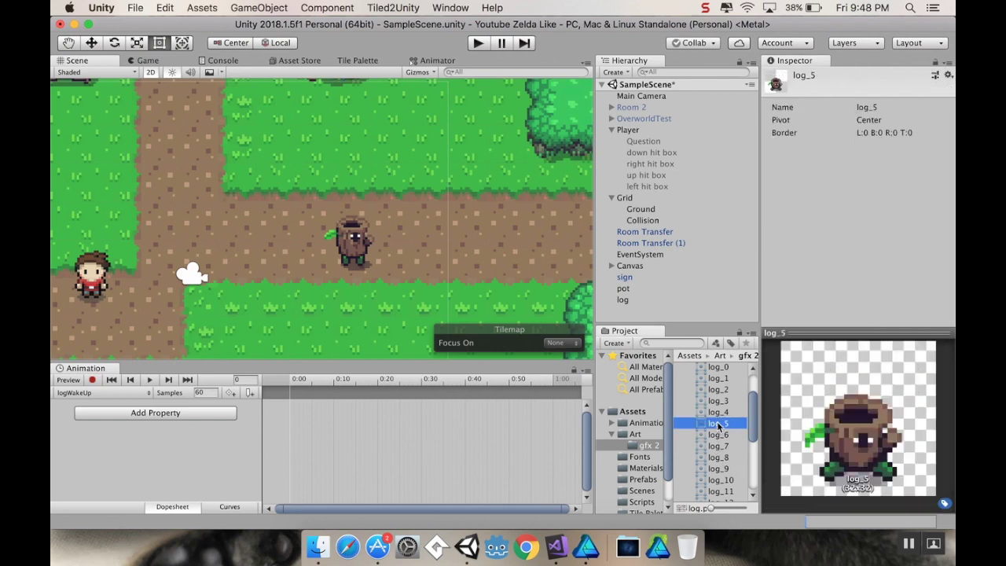
{"action": "left_click_drag", "start_coordinate": [716, 424], "coordinate": [290, 402]}
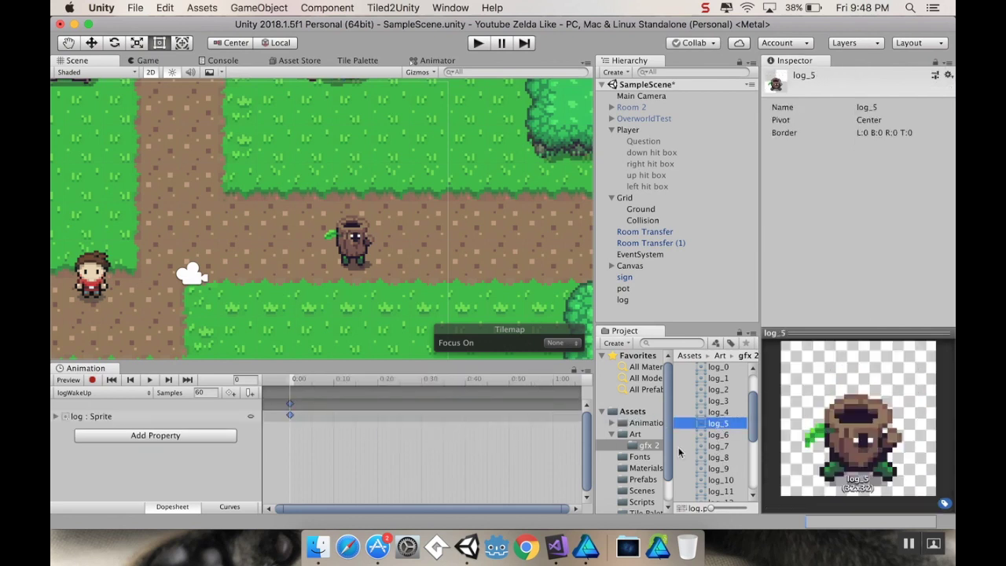
{"action": "scroll", "coordinate": [726, 465], "scroll_direction": "down", "scroll_amount": 1}
{"action": "left_click", "coordinate": [721, 479]}
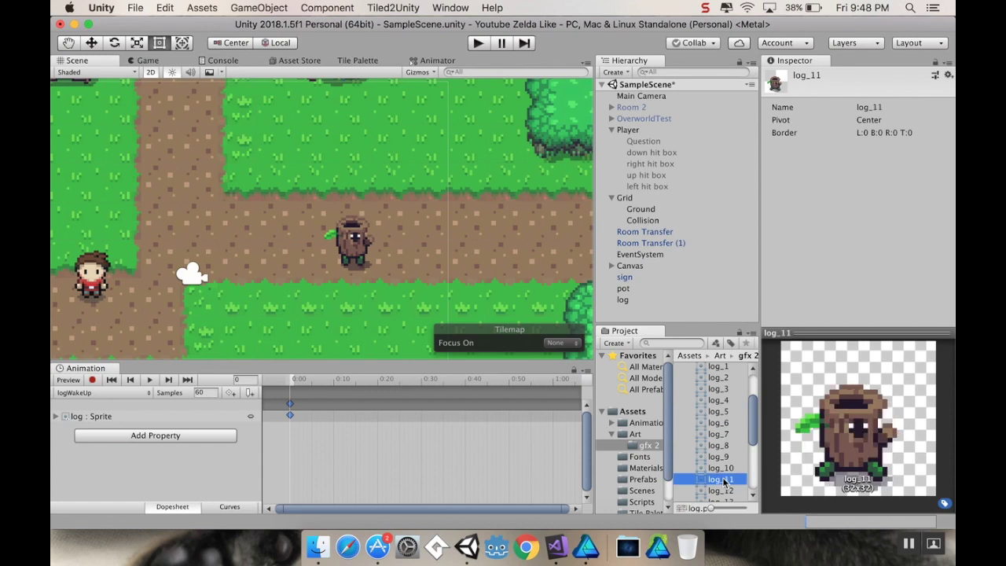
{"action": "left_click_drag", "start_coordinate": [318, 381], "coordinate": [331, 382]}
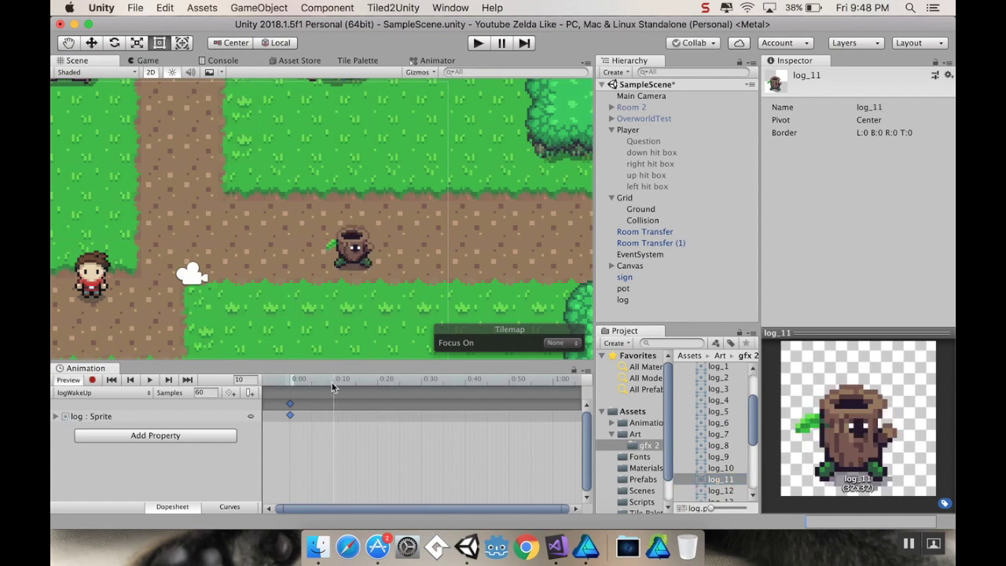
{"action": "left_click_drag", "start_coordinate": [711, 480], "coordinate": [333, 404]}
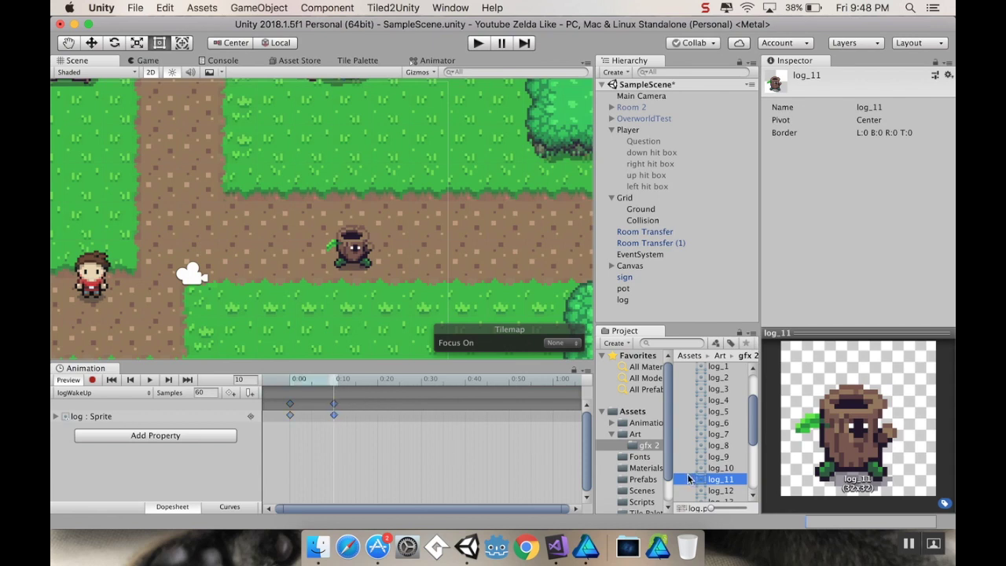
- Key log_17 at frames 20 and 30, then scrub to preview the wake-up clip
{"action": "scroll", "coordinate": [716, 482], "scroll_direction": "down", "scroll_amount": 3}
{"action": "left_click", "coordinate": [729, 492]}
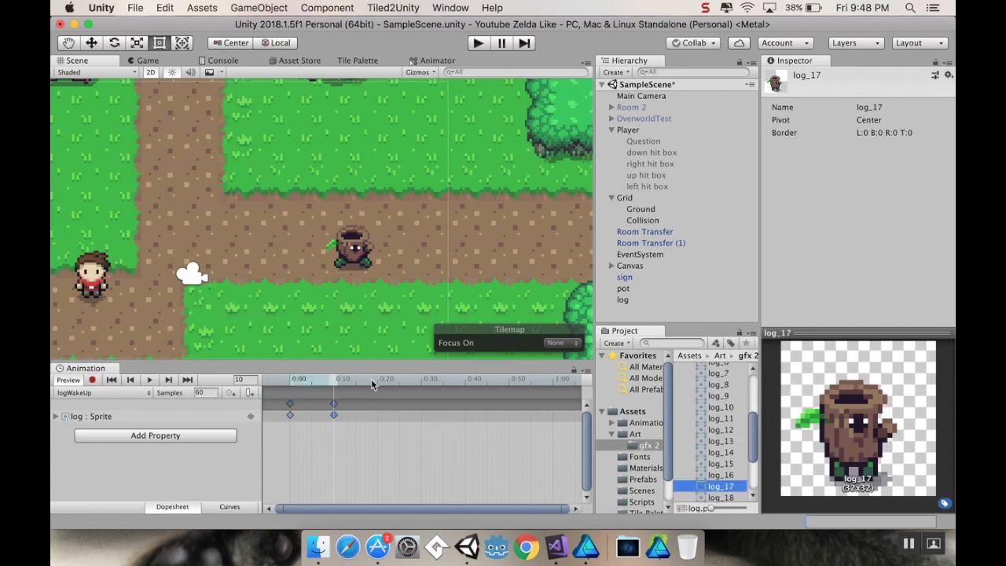
{"action": "left_click_drag", "start_coordinate": [371, 382], "coordinate": [378, 382]}
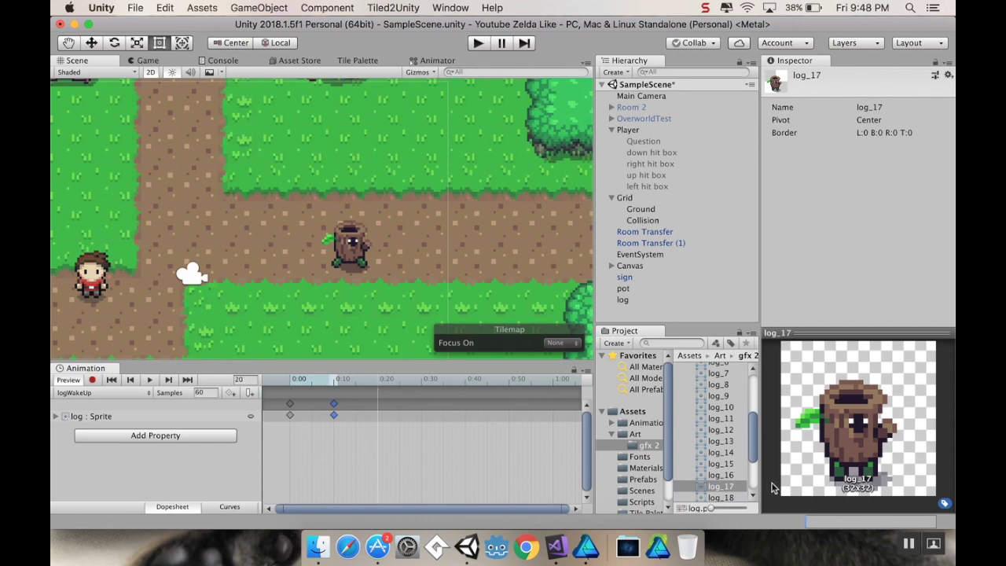
{"action": "left_click_drag", "start_coordinate": [731, 486], "coordinate": [421, 386]}
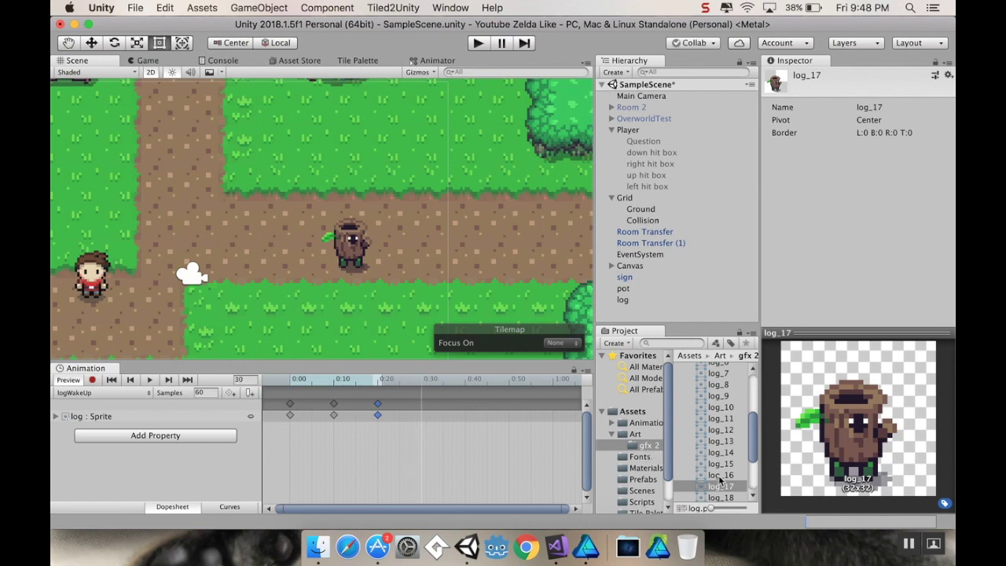
{"action": "left_click_drag", "start_coordinate": [723, 491], "coordinate": [421, 406]}
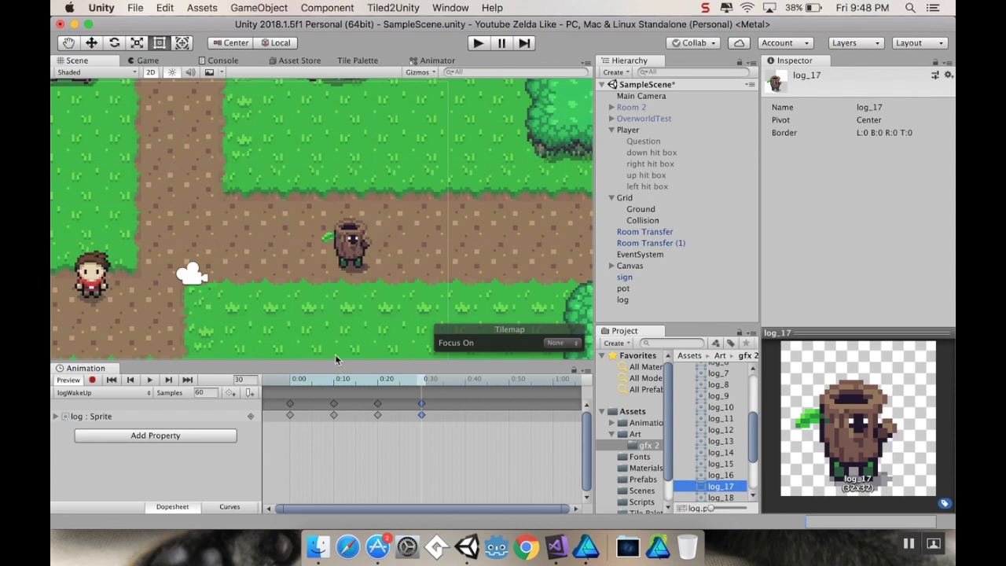
{"action": "left_click_drag", "start_coordinate": [322, 385], "coordinate": [414, 385]}
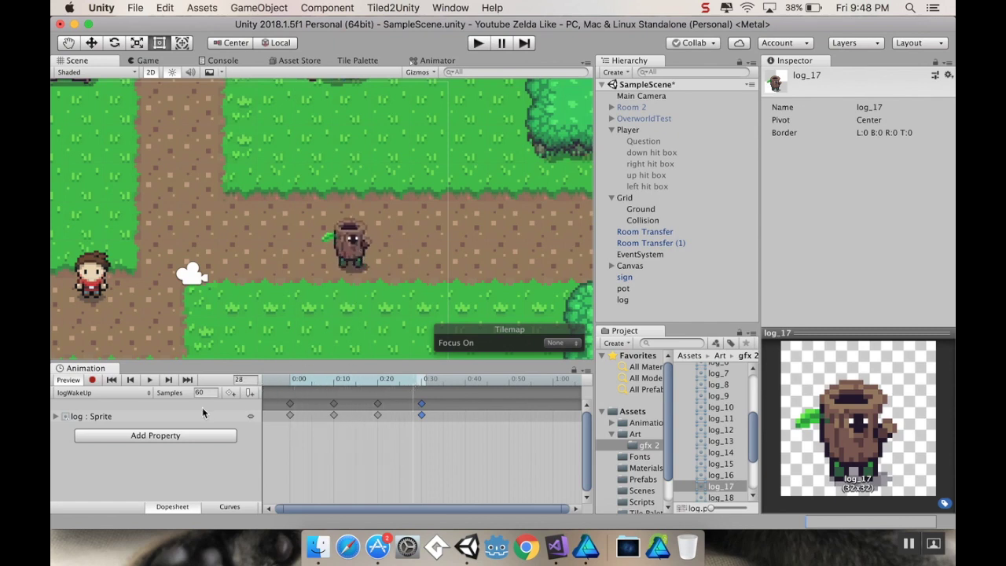
- Create and save a new clip named logWalkUp from the clip dropdown
{"action": "left_click", "coordinate": [150, 394]}
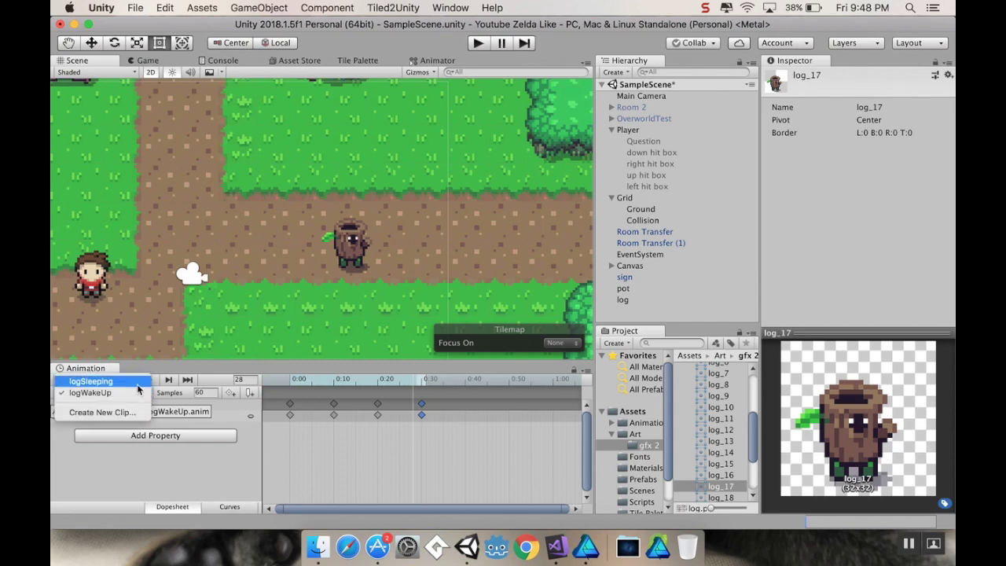
{"action": "left_click", "coordinate": [142, 413]}
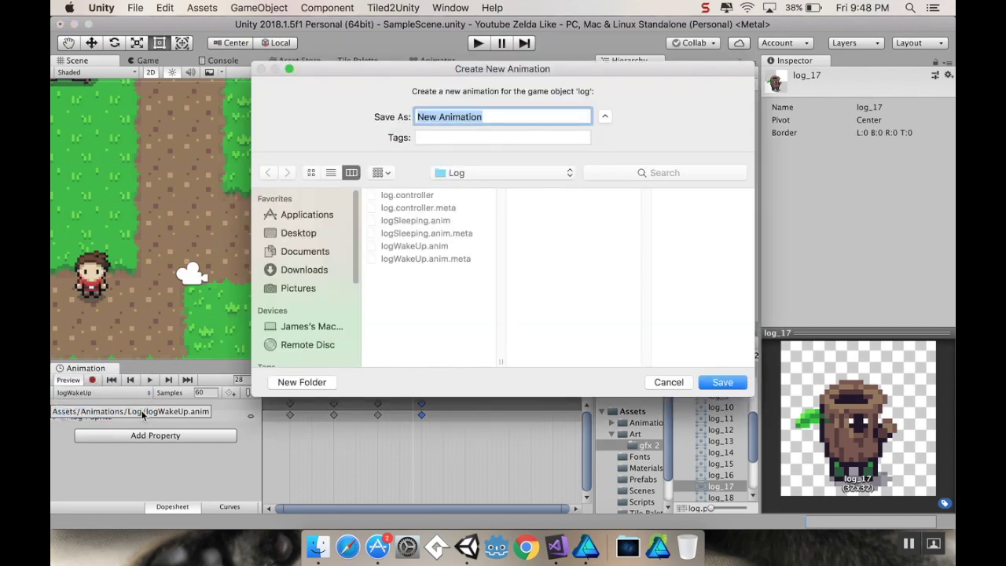
{"action": "type", "text": "lo"}
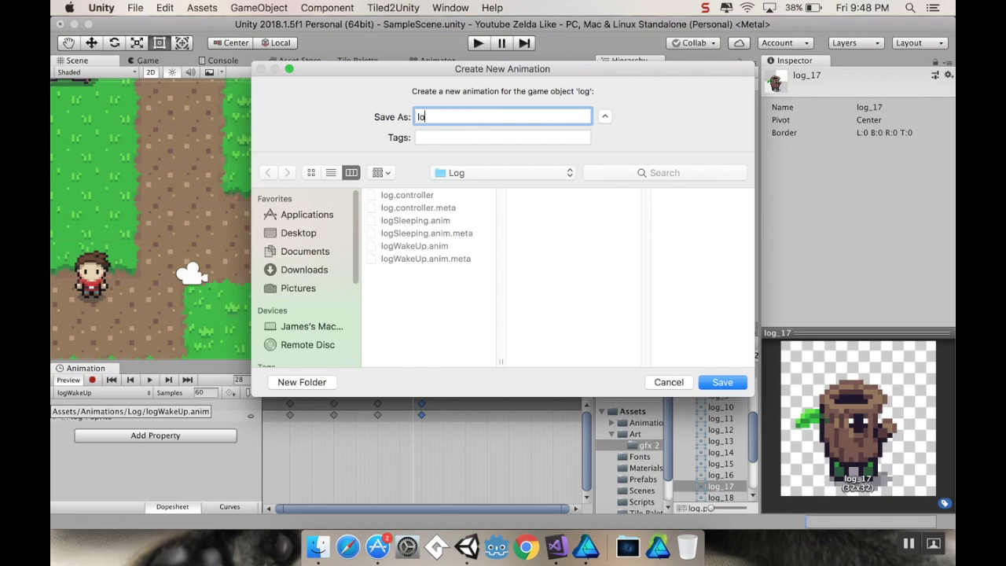
{"action": "type", "text": "gWalkUp"}
{"action": "key", "text": "Return"}
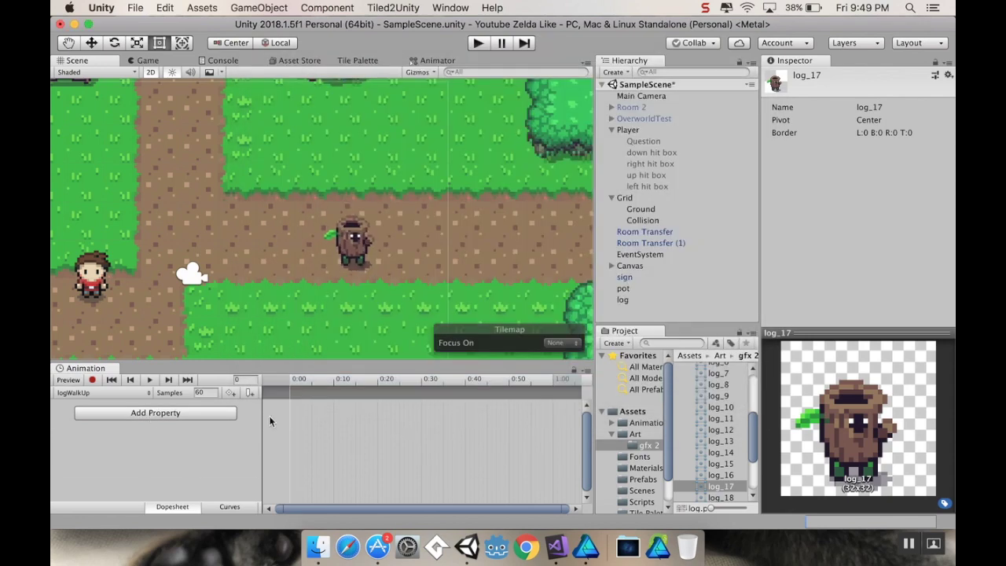
{"action": "scroll", "coordinate": [717, 424], "scroll_direction": "up", "scroll_amount": 5}
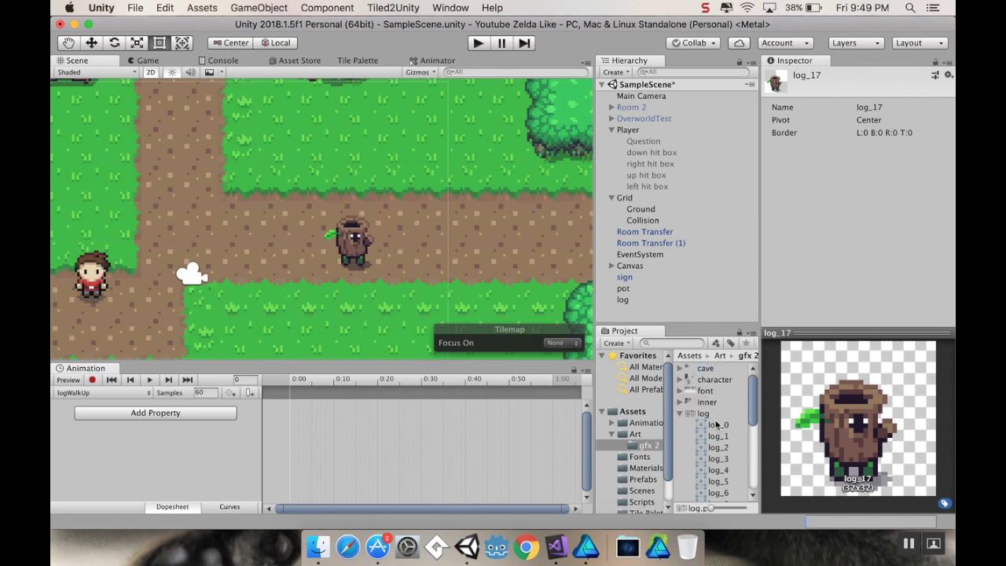
{"action": "scroll", "coordinate": [717, 424], "scroll_direction": "down", "scroll_amount": 2}
{"action": "left_click", "coordinate": [724, 457]}
- Add sprites log_6 through log_9 to the logWalkUp clip as keyframes
{"action": "key", "text": "Up"}
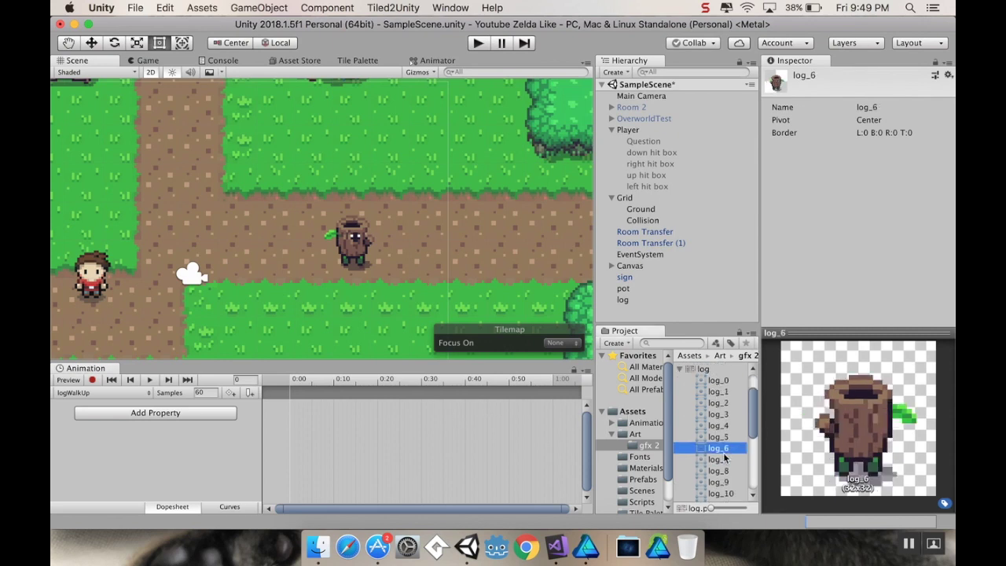
{"action": "key", "text": "Up"}
{"action": "key", "text": "Down"}
{"action": "left_click", "coordinate": [724, 483], "text": "shift"}
{"action": "left_click_drag", "start_coordinate": [724, 482], "coordinate": [380, 431]}
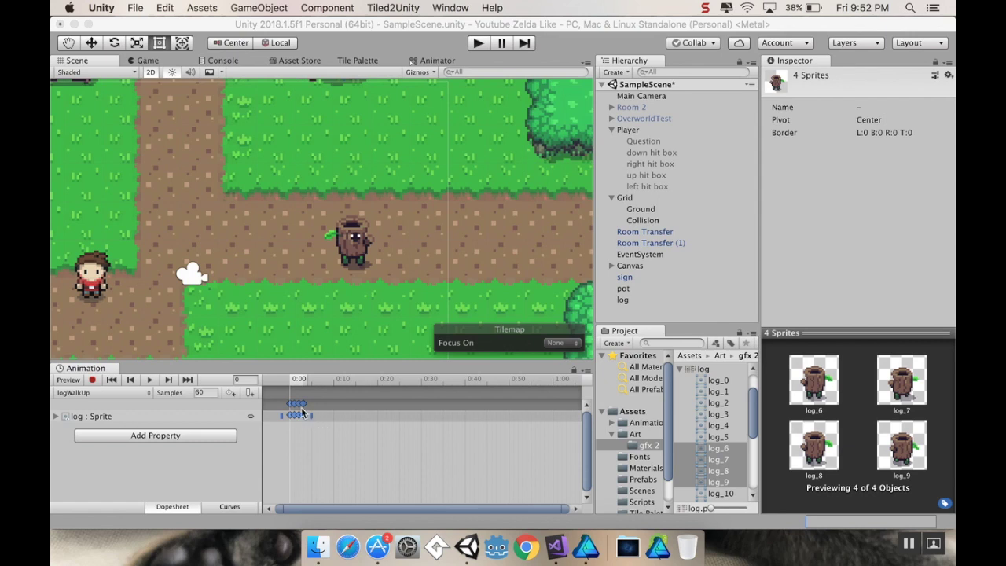
- Preview the logWalkUp clip playback and deselect its keyframes
{"action": "left_click", "coordinate": [149, 379]}
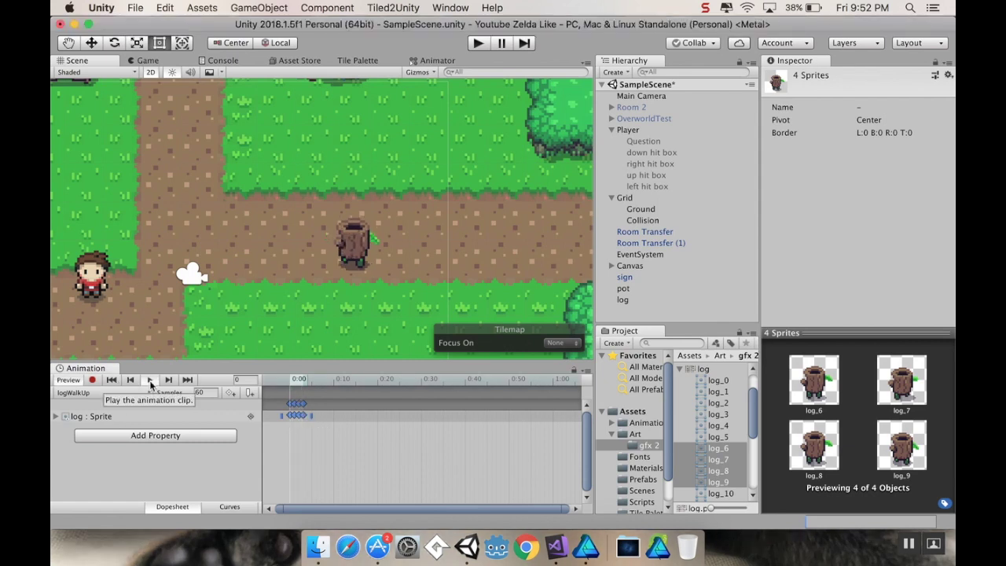
{"action": "left_click", "coordinate": [150, 380]}
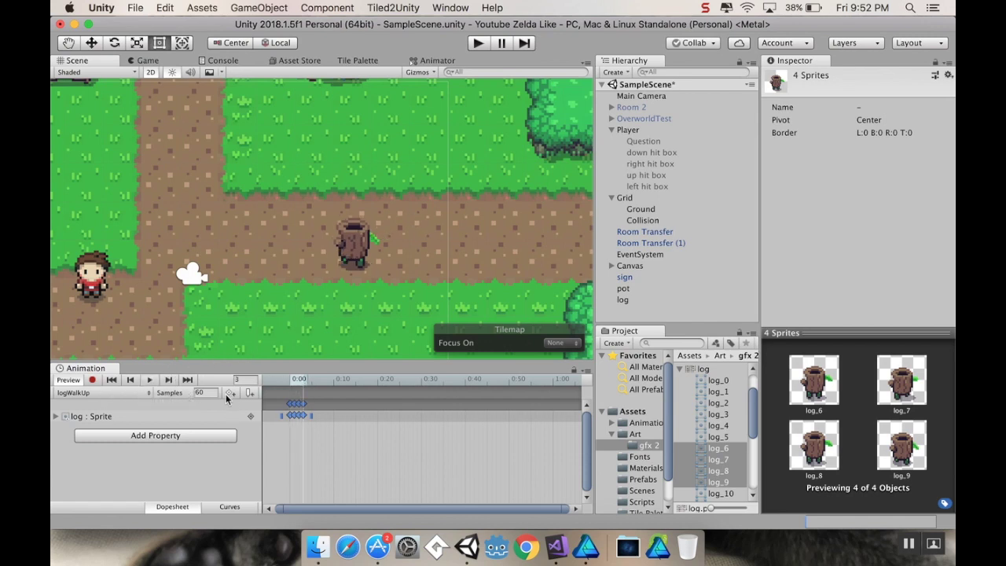
{"action": "left_click", "coordinate": [309, 414]}
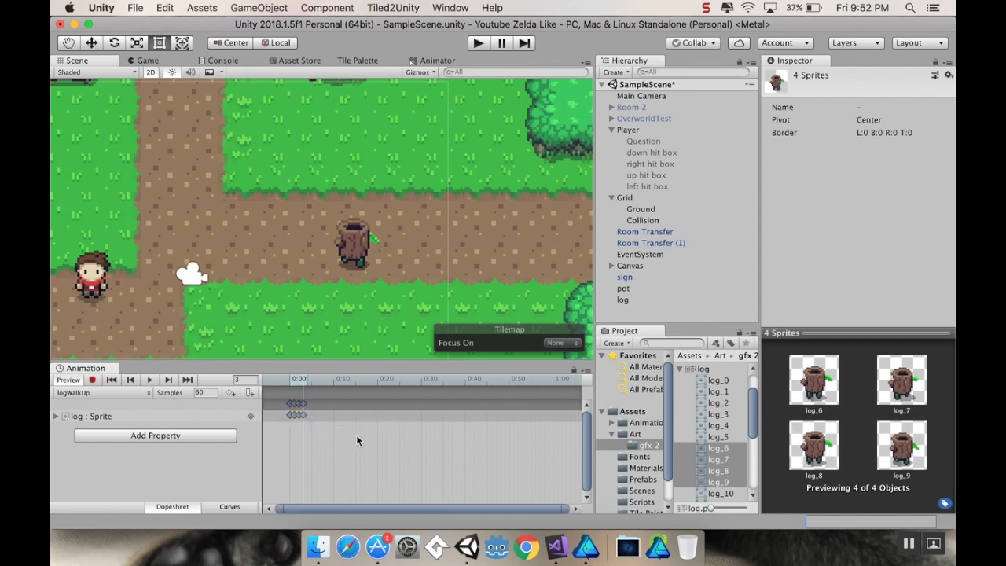
- Space the walk keyframes at 0:00, 0:10, 0:20, 0:30, add one at 0:40, and preview
{"action": "left_click", "coordinate": [303, 405]}
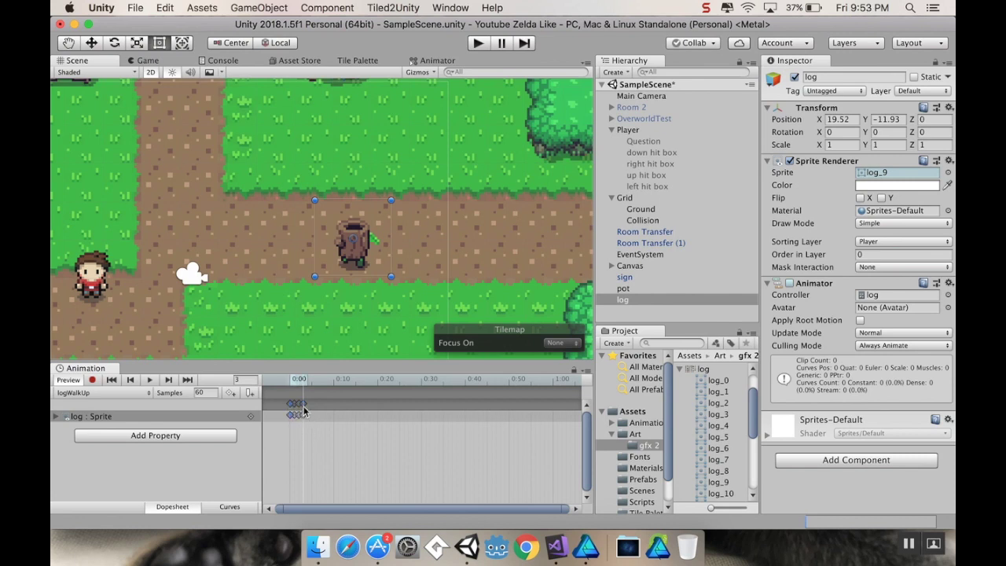
{"action": "left_click_drag", "start_coordinate": [303, 408], "coordinate": [421, 403]}
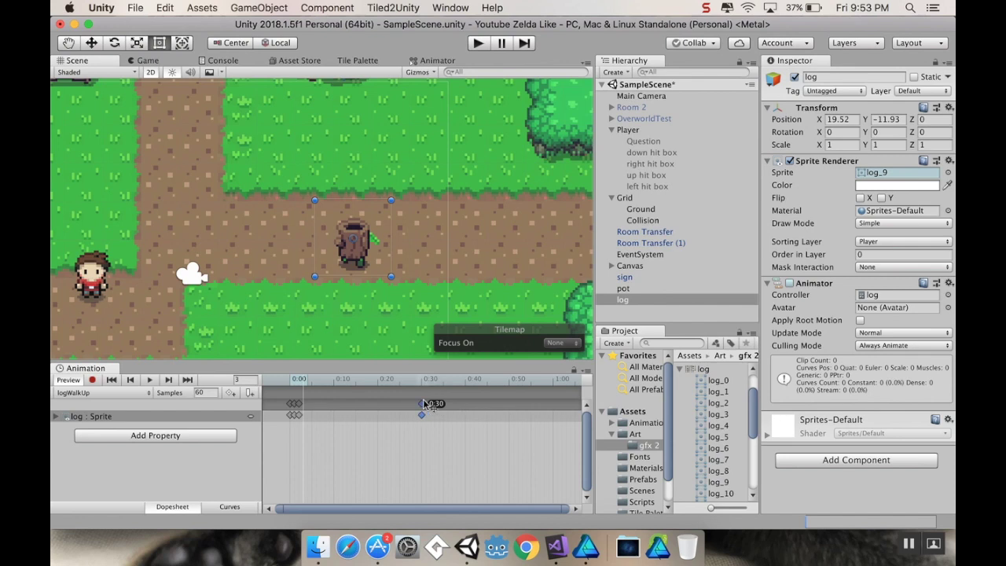
{"action": "left_click_drag", "start_coordinate": [298, 408], "coordinate": [378, 405]}
{"action": "left_click", "coordinate": [295, 403]}
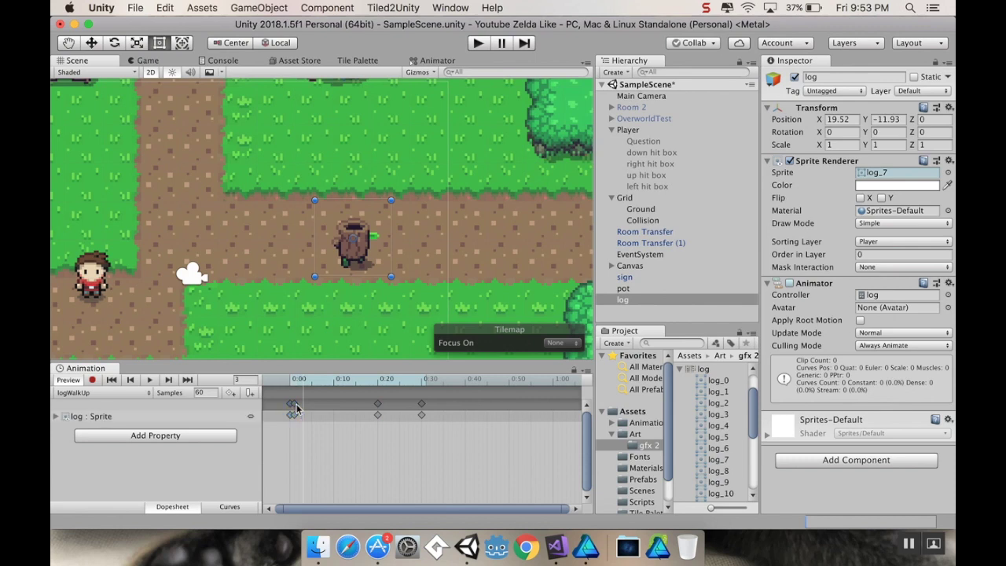
{"action": "left_click", "coordinate": [296, 408]}
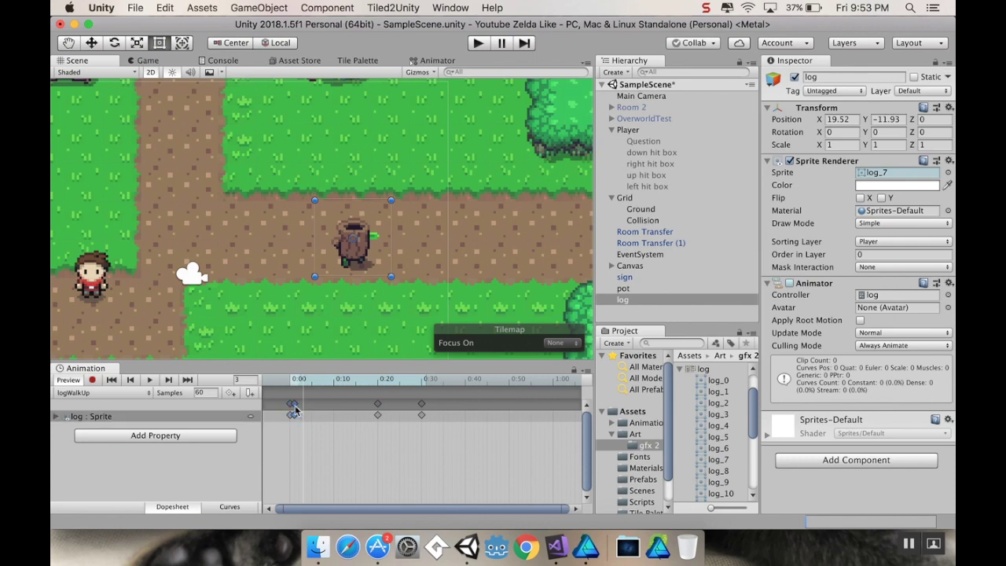
{"action": "left_click_drag", "start_coordinate": [296, 409], "coordinate": [334, 408]}
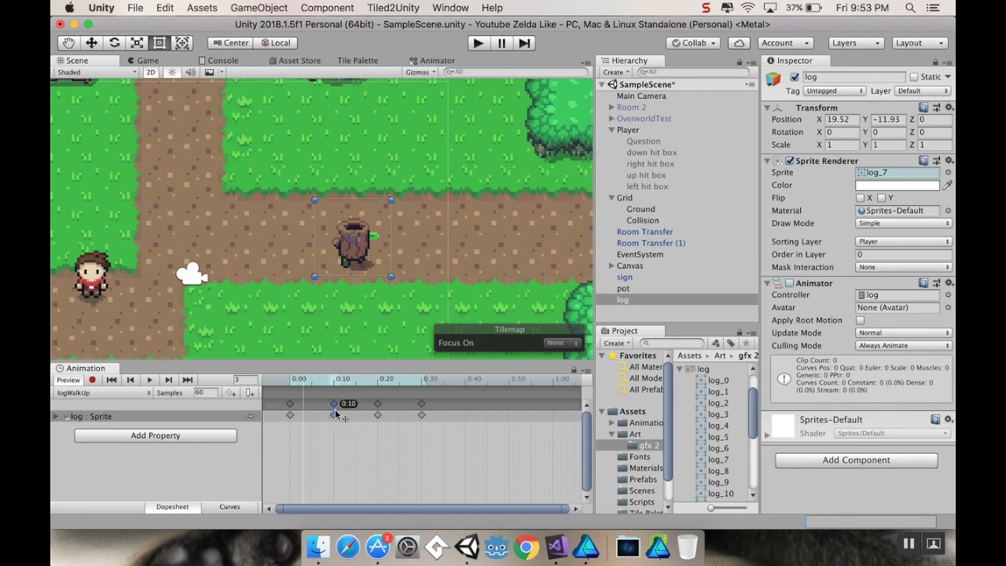
{"action": "left_click", "coordinate": [421, 412]}
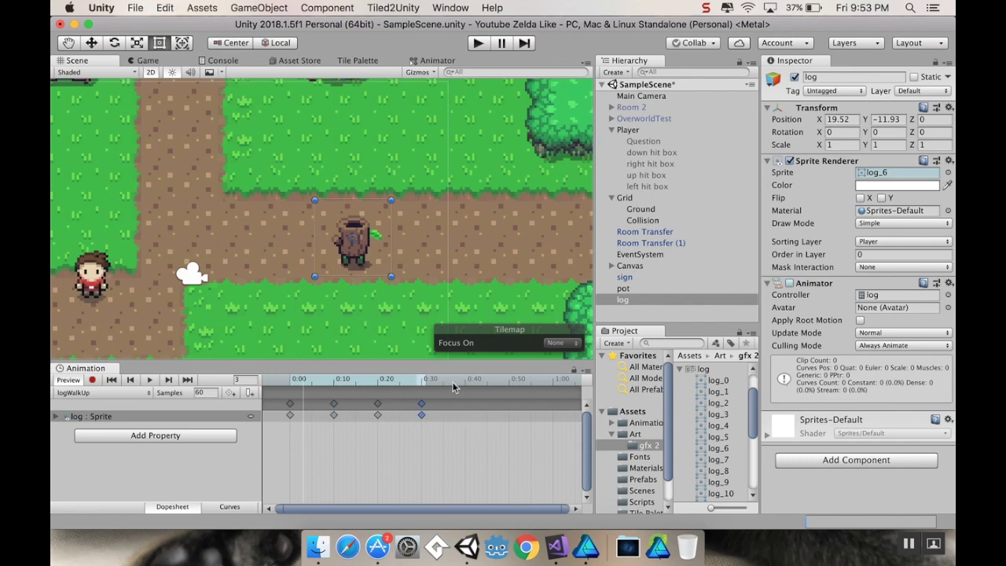
{"action": "left_click_drag", "start_coordinate": [456, 381], "coordinate": [469, 382]}
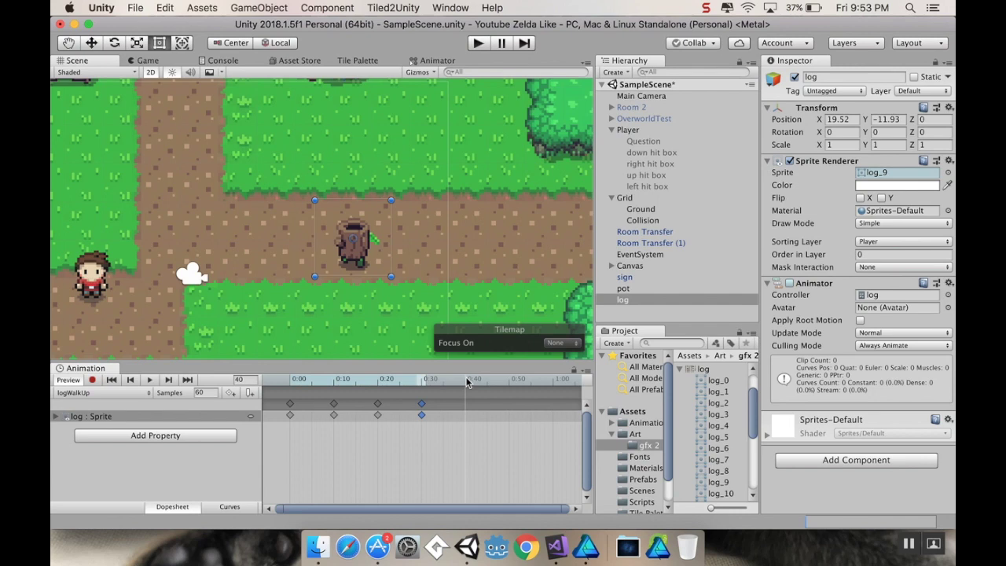
{"action": "key", "text": "k"}
{"action": "left_click", "coordinate": [150, 379]}
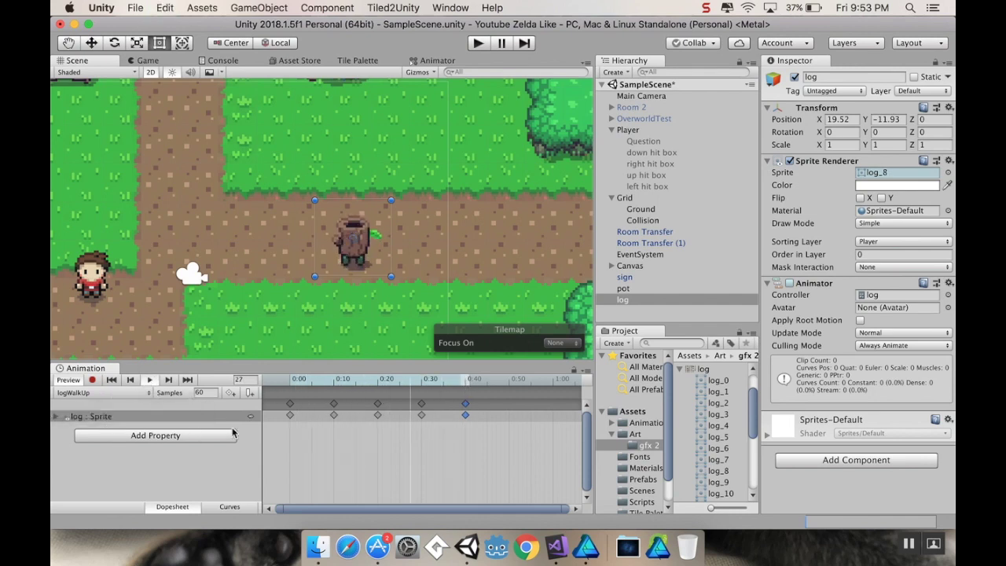
{"action": "key", "text": "space"}
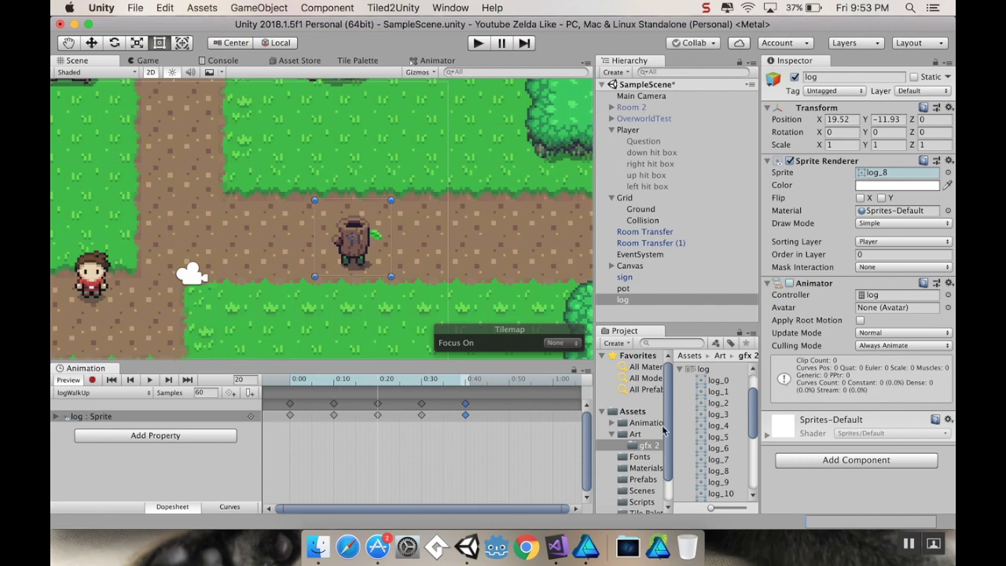
- Add sprites log_13 through log_15 as keyframes in the logWalkRight clip
{"action": "left_click", "coordinate": [130, 393]}
{"action": "left_click", "coordinate": [87, 379]}
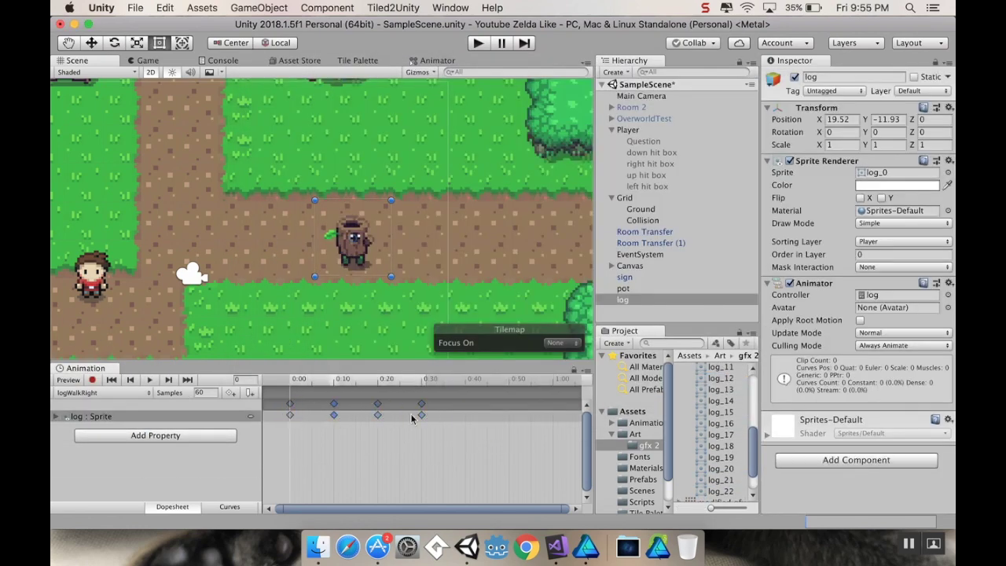
{"action": "left_click", "coordinate": [726, 403]}
{"action": "left_click", "coordinate": [721, 412]}
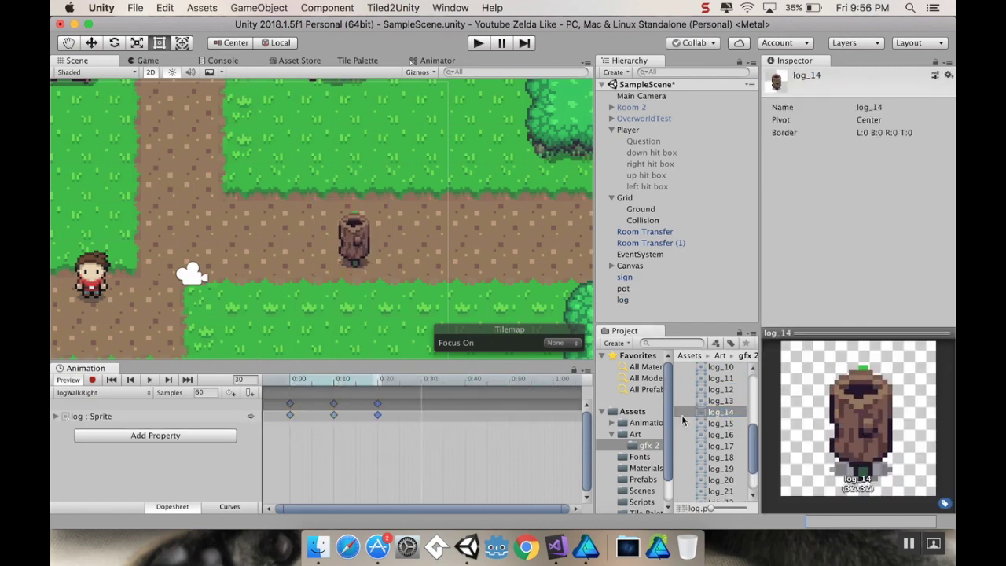
{"action": "left_click", "coordinate": [720, 422]}
{"action": "left_click_drag", "start_coordinate": [720, 423], "coordinate": [358, 352]}
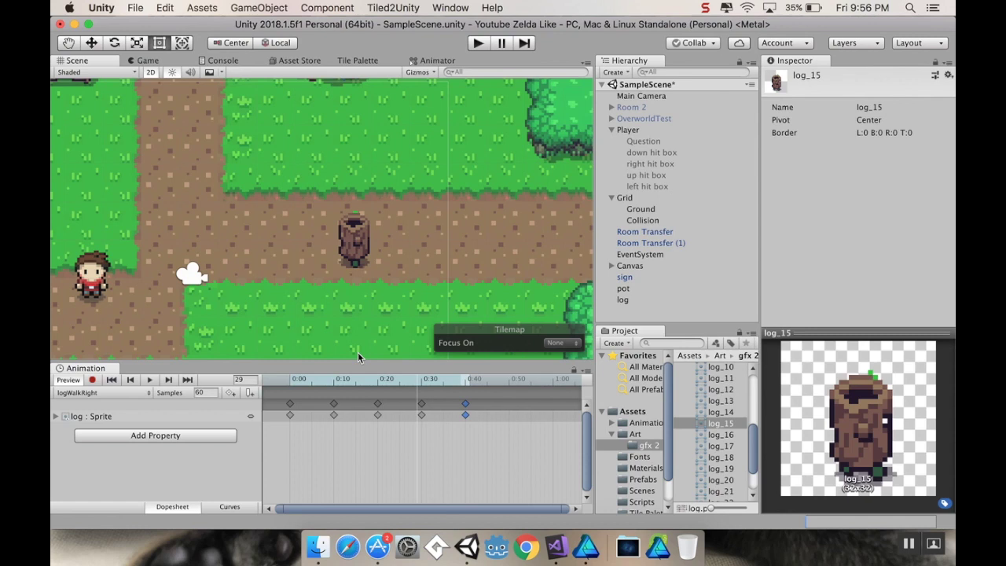
{"action": "left_click", "coordinate": [624, 301]}
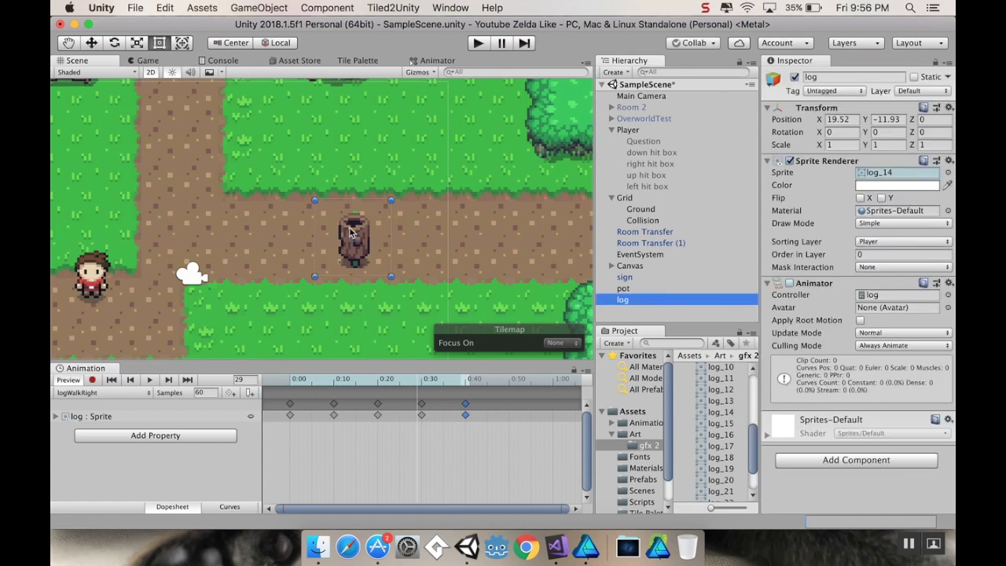
- Copy and then delete the four walk states in the log animator graph
{"action": "left_click", "coordinate": [452, 61]}
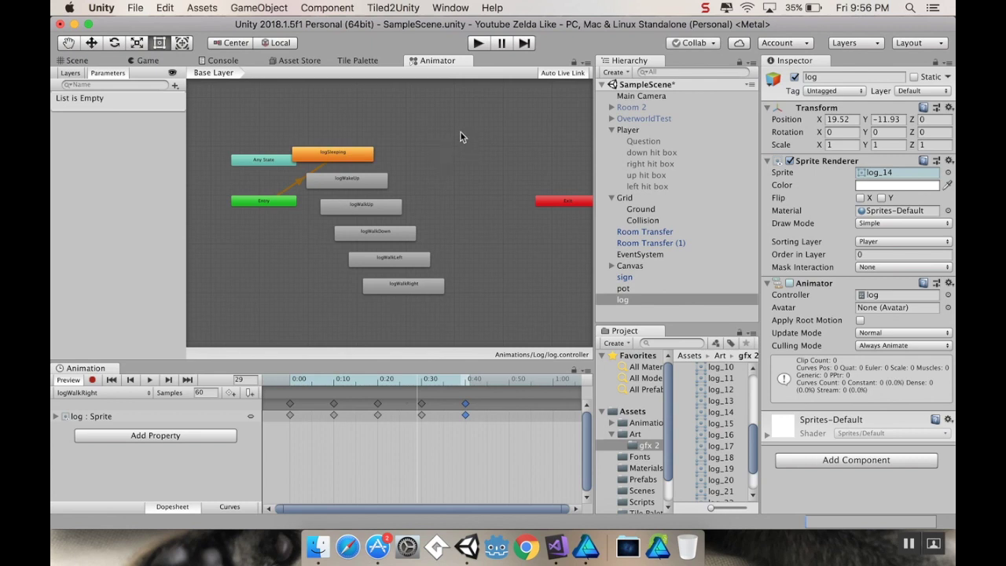
{"action": "left_click_drag", "start_coordinate": [461, 129], "coordinate": [321, 293]}
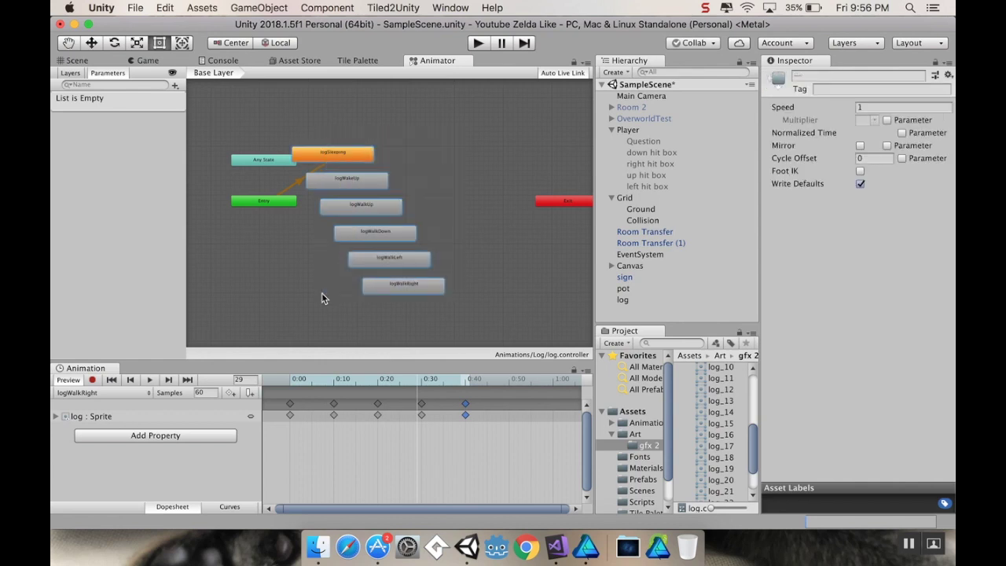
{"action": "right_click", "coordinate": [406, 258]}
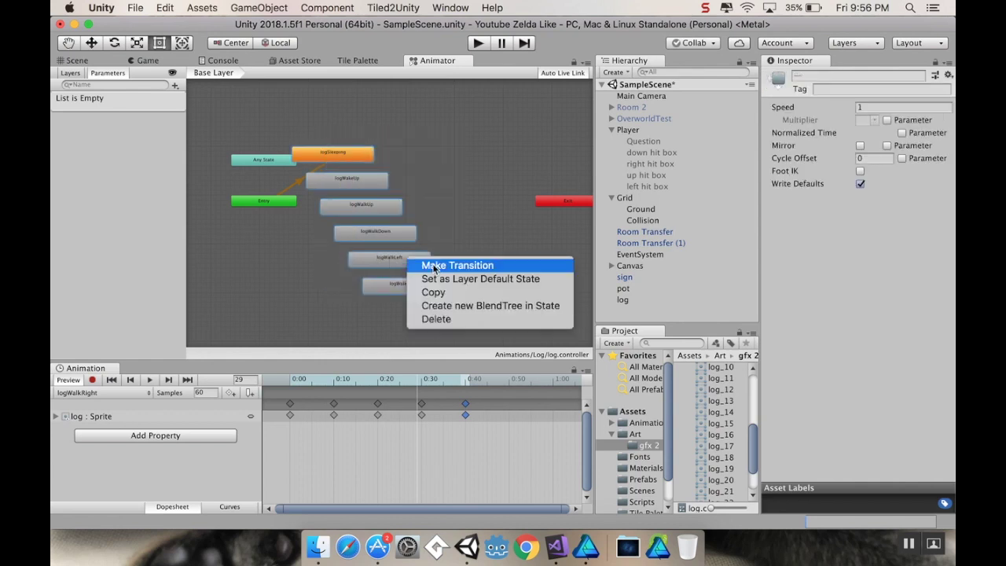
{"action": "left_click", "coordinate": [440, 292]}
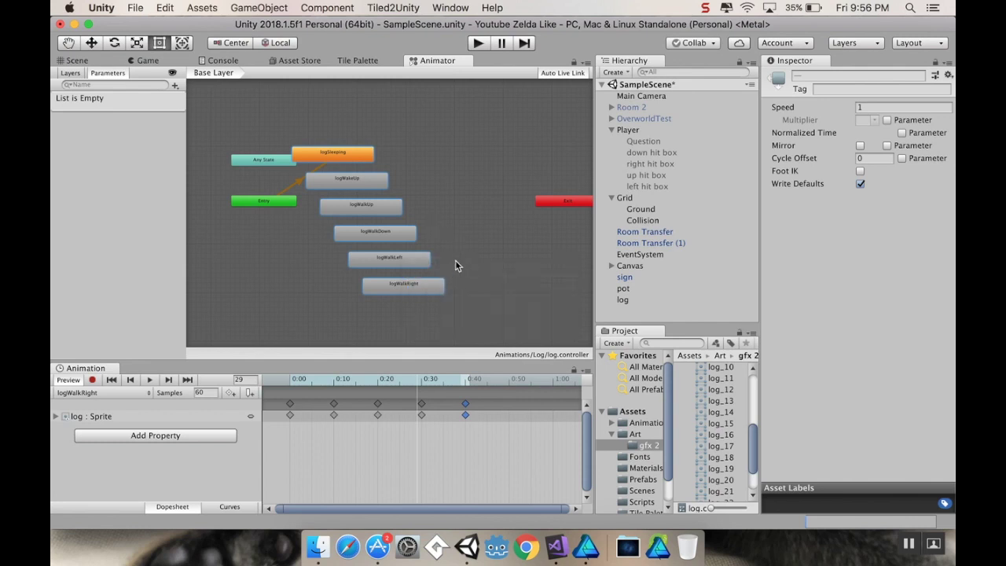
{"action": "middle_click_drag", "start_coordinate": [455, 260], "coordinate": [436, 248]}
{"action": "scroll", "coordinate": [436, 249], "scroll_direction": "up", "scroll_amount": 2}
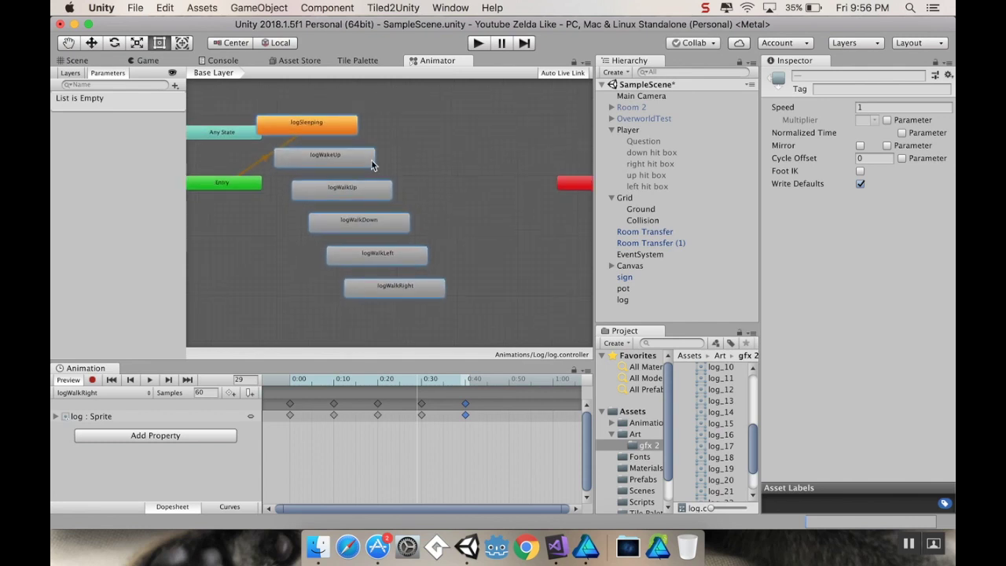
{"action": "left_click_drag", "start_coordinate": [457, 190], "coordinate": [317, 309]}
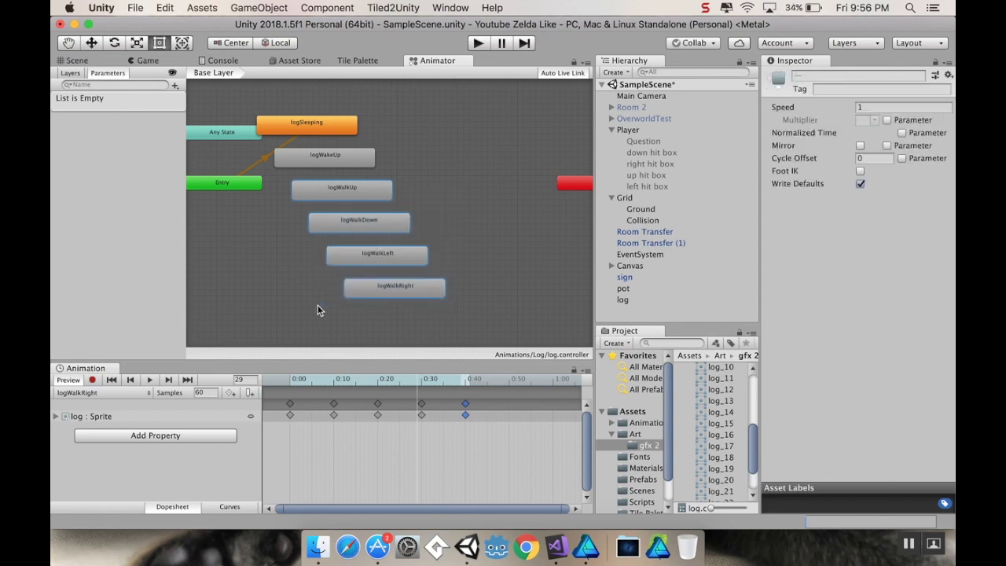
{"action": "right_click", "coordinate": [352, 192]}
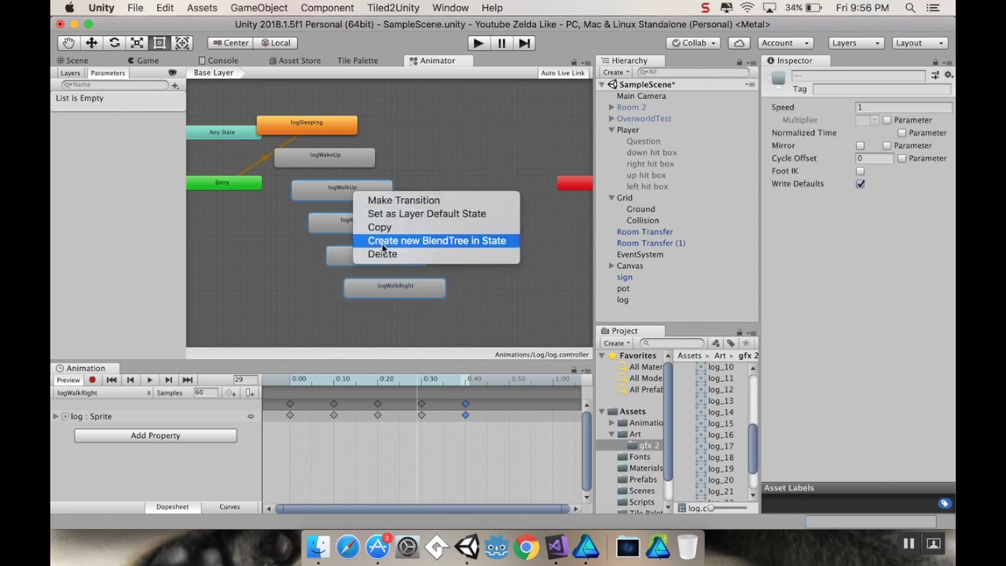
{"action": "left_click", "coordinate": [384, 253]}
- Line up logSleeping under Entry and logWakeUp under logSleeping
{"action": "left_click_drag", "start_coordinate": [304, 126], "coordinate": [261, 224]}
{"action": "left_click_drag", "start_coordinate": [327, 160], "coordinate": [264, 256]}
{"action": "scroll", "coordinate": [378, 264], "scroll_direction": "up", "scroll_amount": 4}
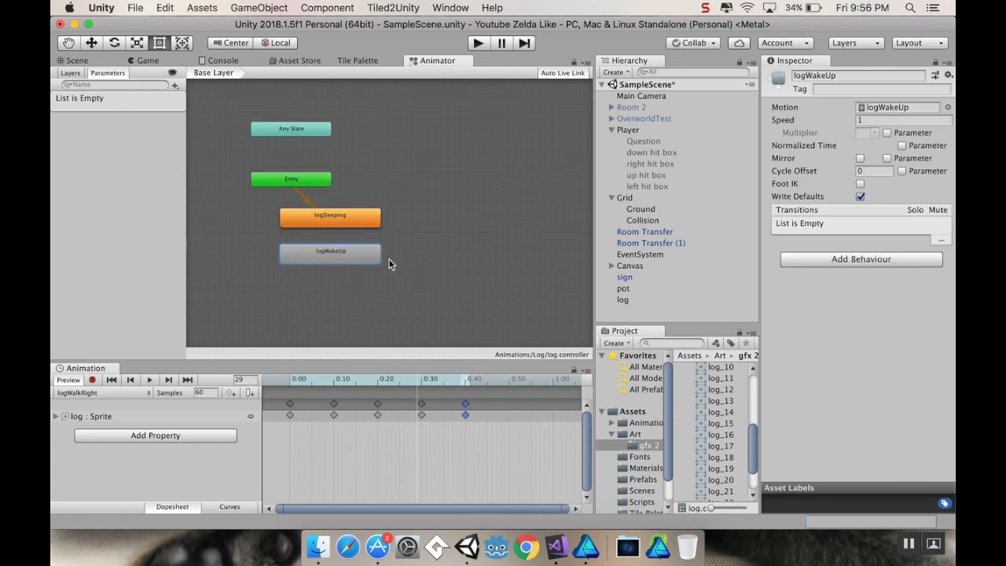
{"action": "key", "text": "a"}
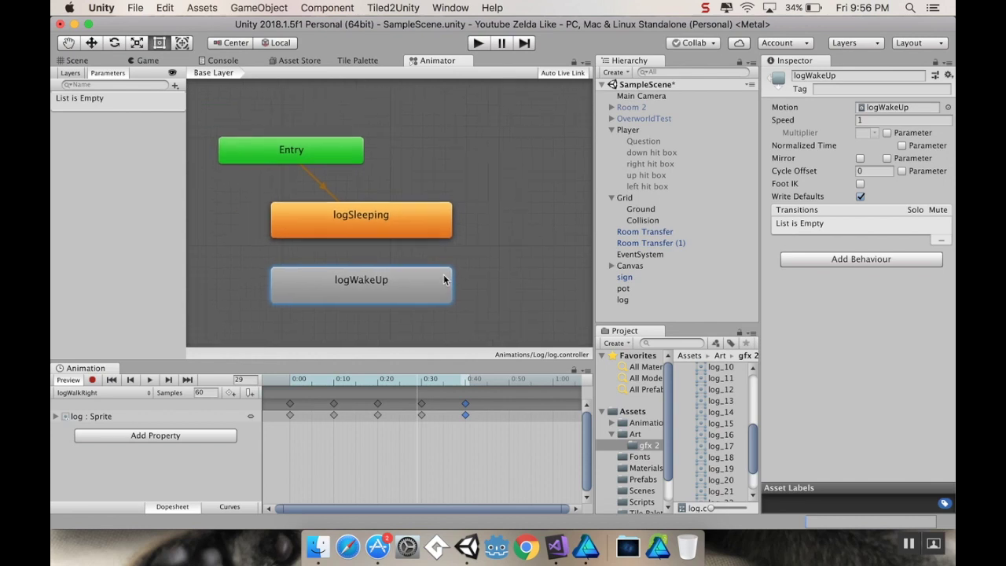
{"action": "left_click_drag", "start_coordinate": [423, 236], "coordinate": [360, 223]}
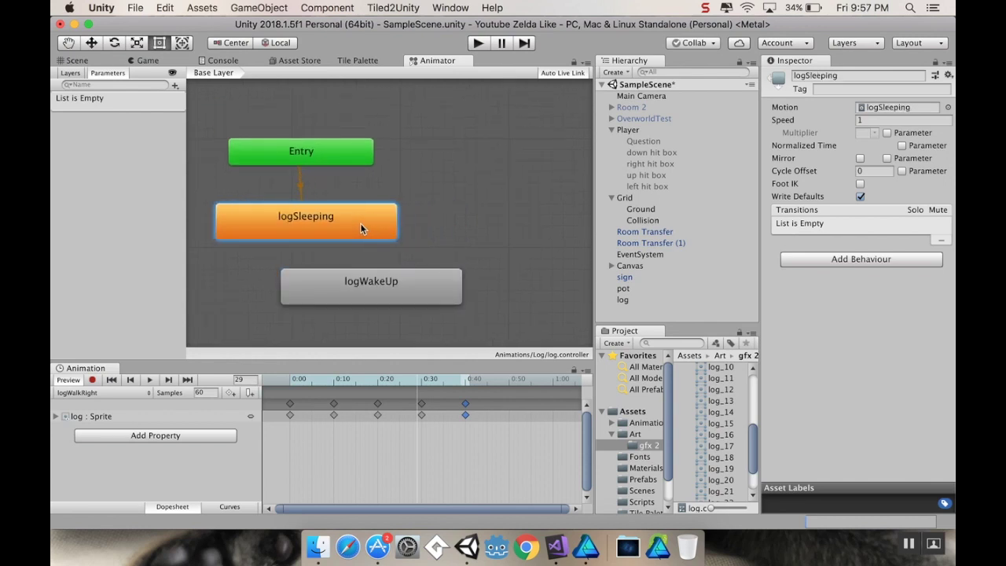
{"action": "left_click_drag", "start_coordinate": [379, 293], "coordinate": [313, 288]}
- Make a transition from logSleeping to logWakeUp
{"action": "left_click", "coordinate": [309, 206]}
{"action": "right_click", "coordinate": [312, 214]}
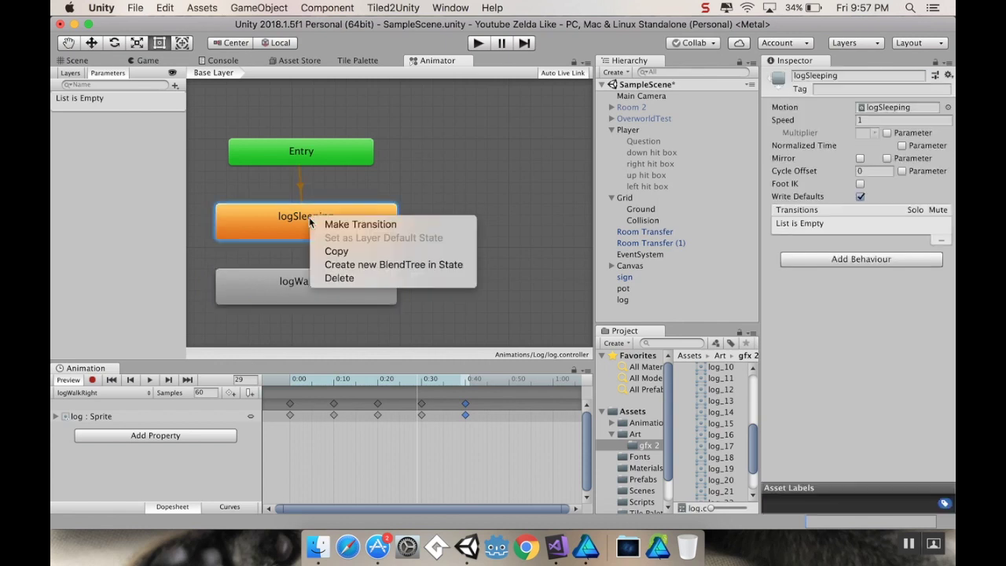
{"action": "left_click", "coordinate": [325, 224]}
{"action": "left_click", "coordinate": [318, 281]}
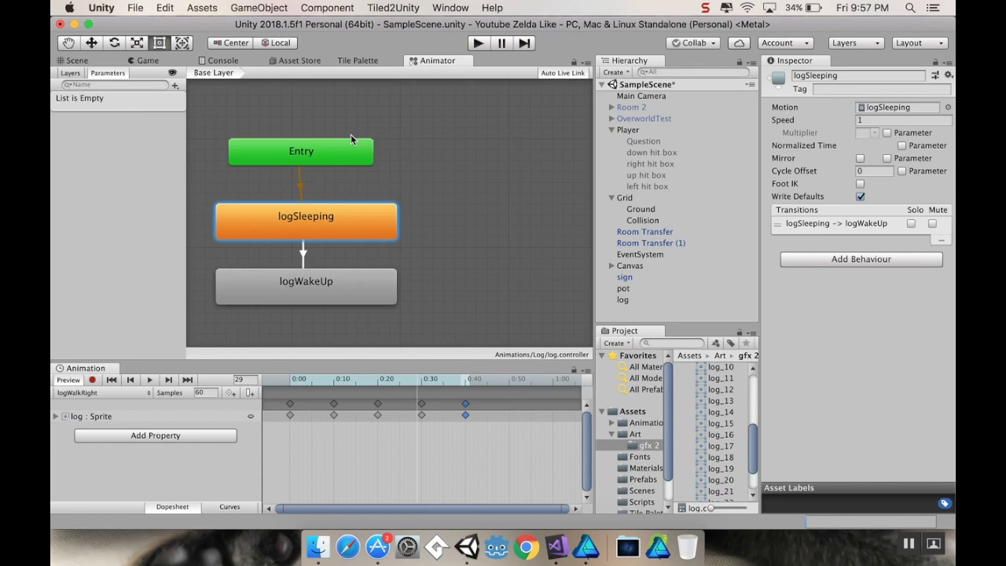
{"action": "left_click", "coordinate": [145, 61]}
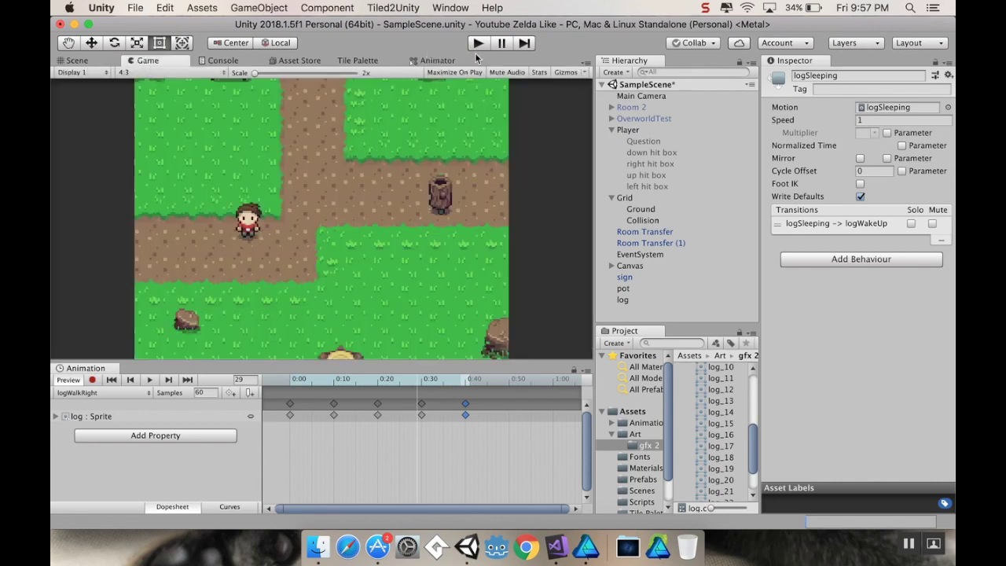
- Move the log enemy next to the player in the Scene view
{"action": "left_click", "coordinate": [624, 300]}
{"action": "left_click", "coordinate": [445, 202]}
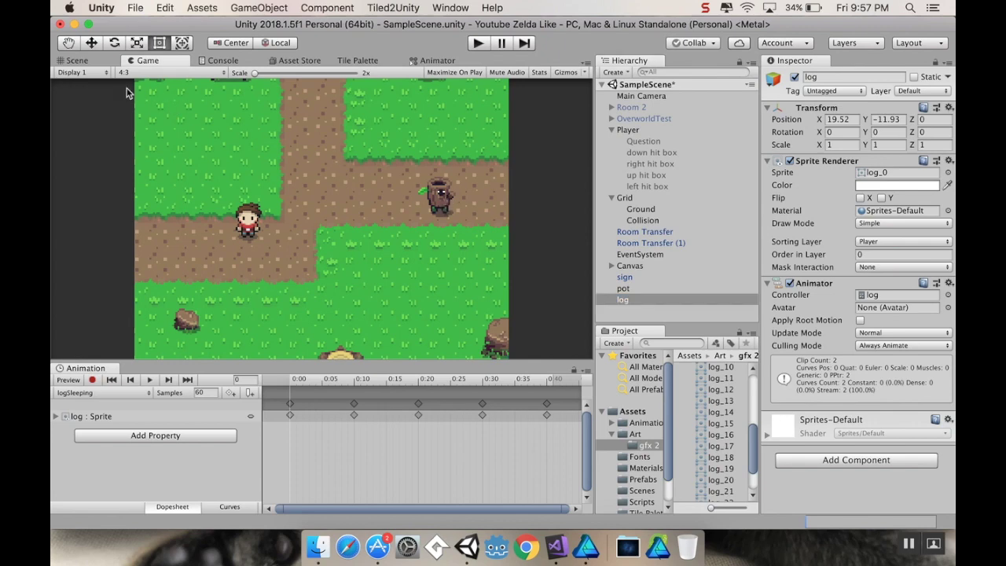
{"action": "left_click", "coordinate": [89, 62]}
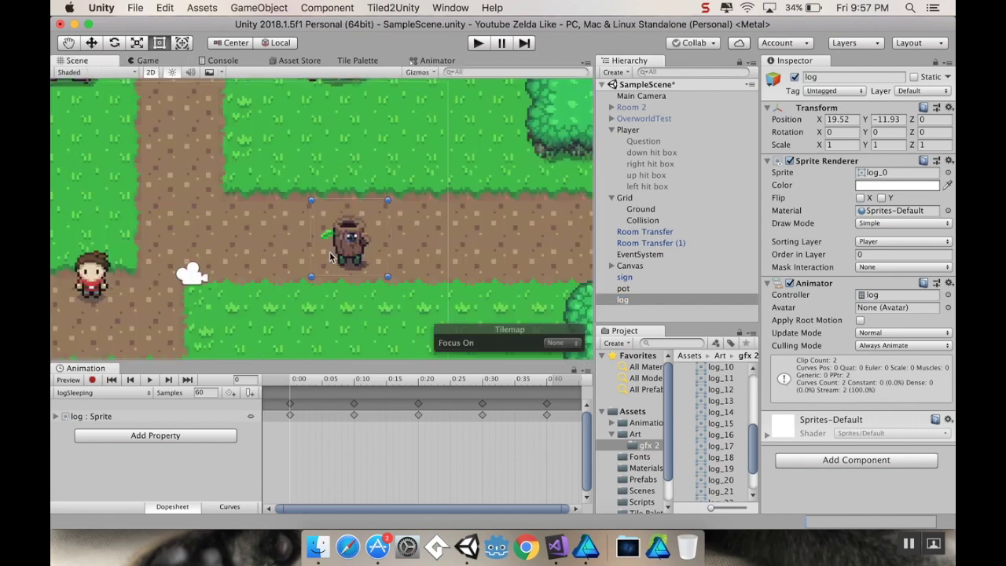
{"action": "left_click_drag", "start_coordinate": [330, 255], "coordinate": [146, 249]}
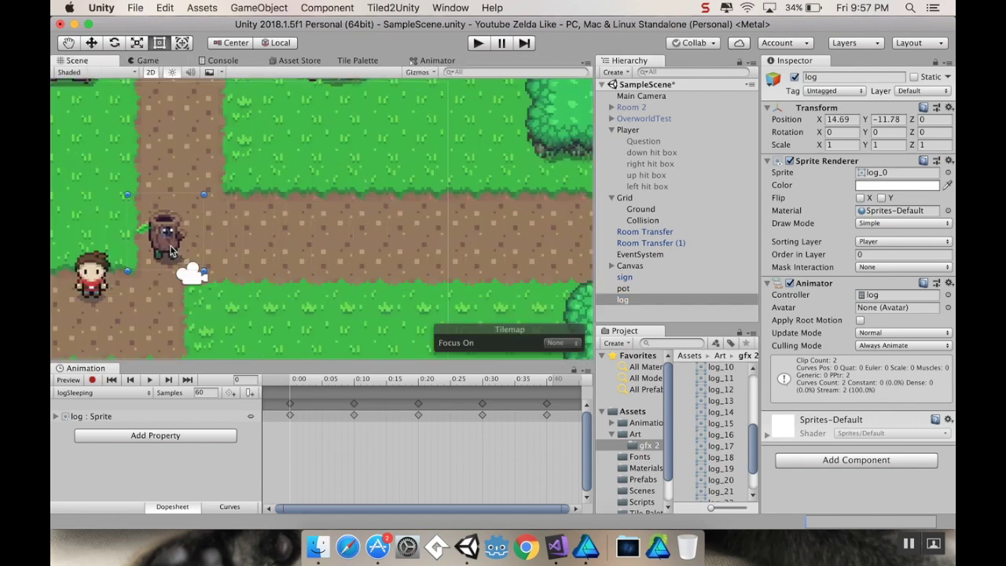
- Play-test the game, then browse the Animations folder
{"action": "left_click", "coordinate": [476, 44]}
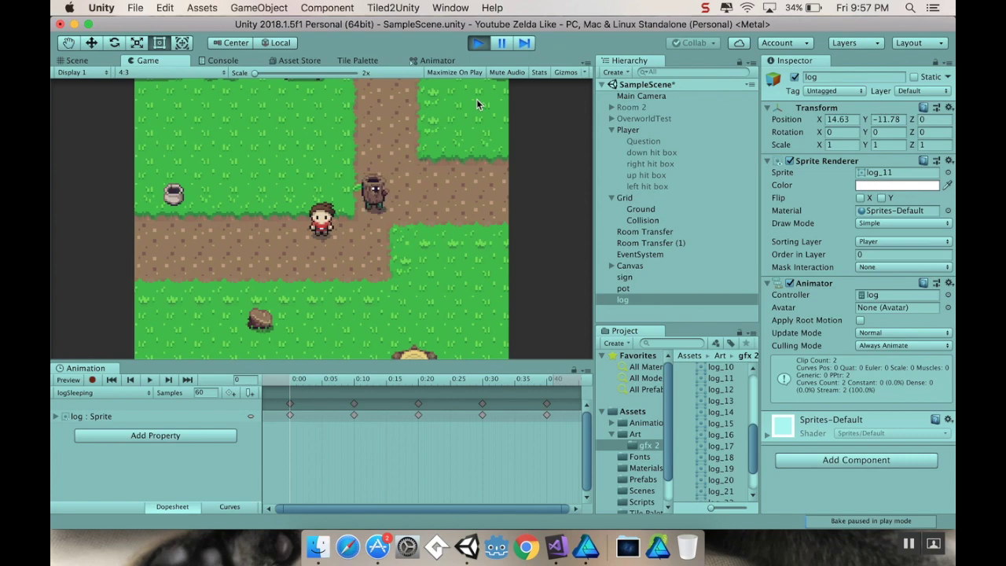
{"action": "left_click", "coordinate": [480, 43]}
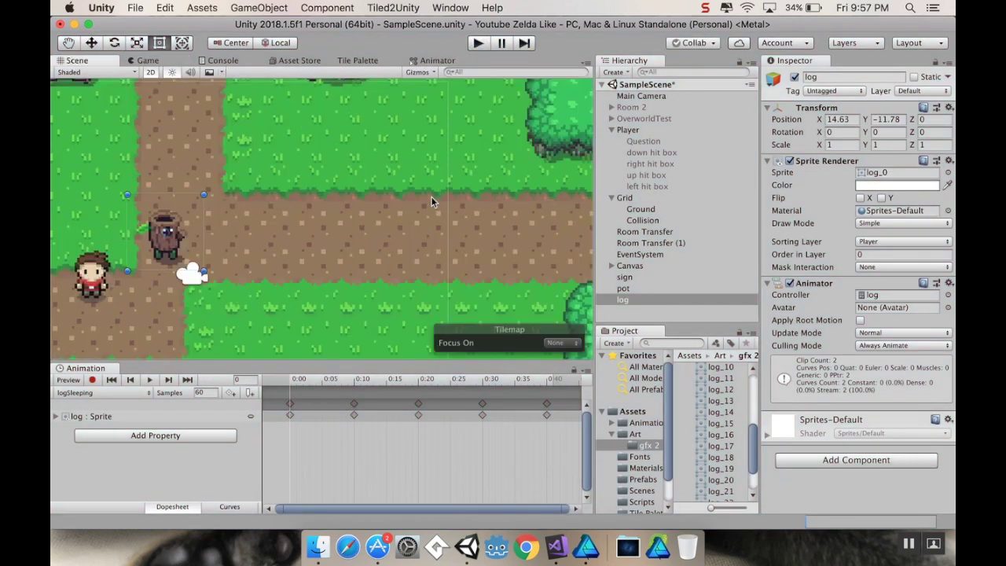
{"action": "left_click", "coordinate": [651, 424]}
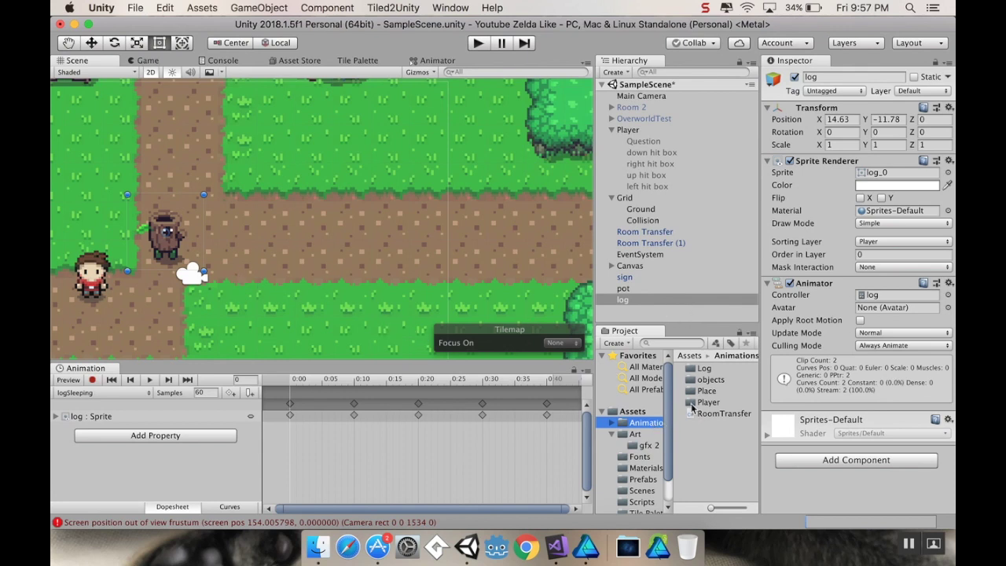
- Turn off Loop Time on the logWakeUp clip in Animations/Log and play-test the wake-up
{"action": "double_click", "coordinate": [703, 368]}
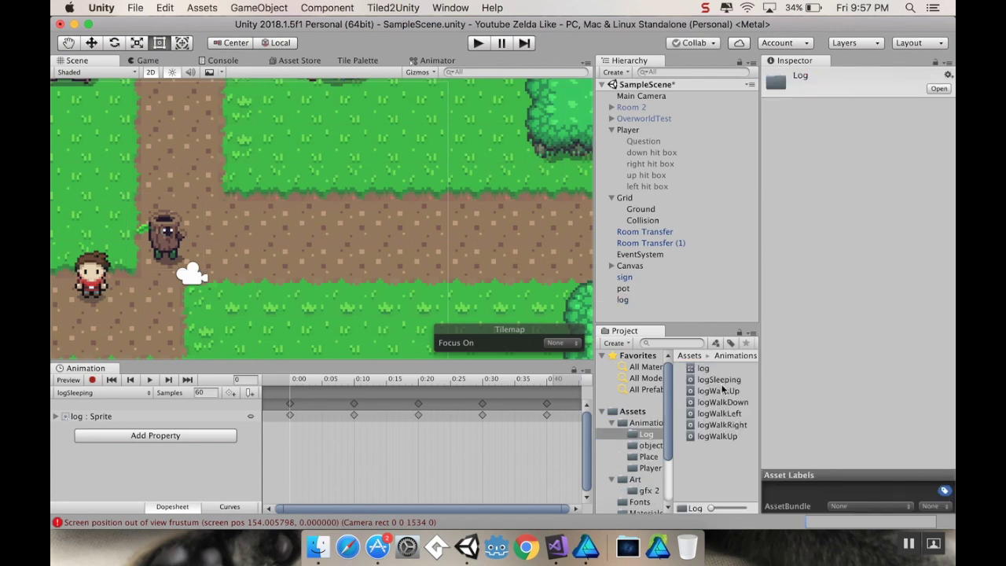
{"action": "left_click", "coordinate": [718, 390]}
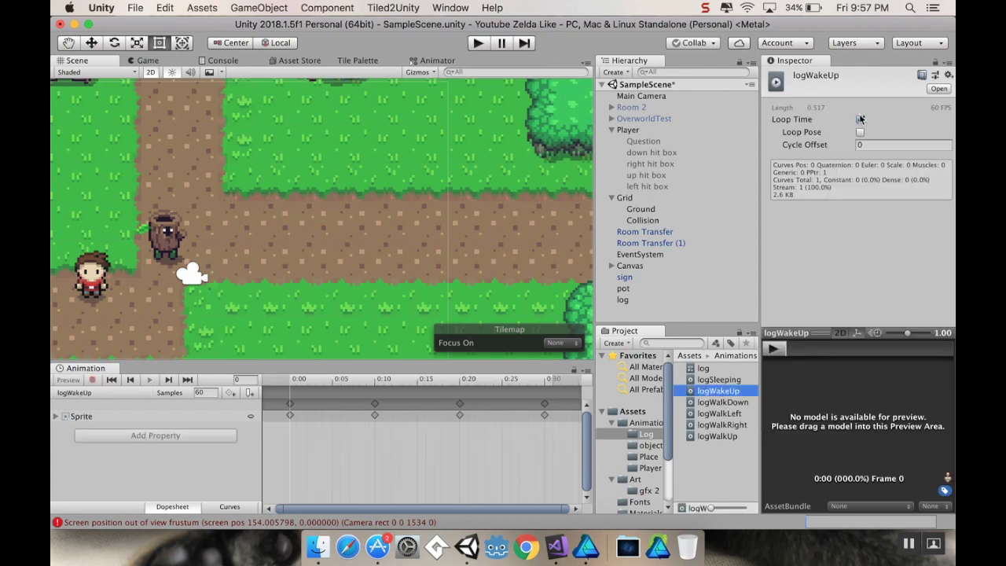
{"action": "left_click", "coordinate": [860, 121]}
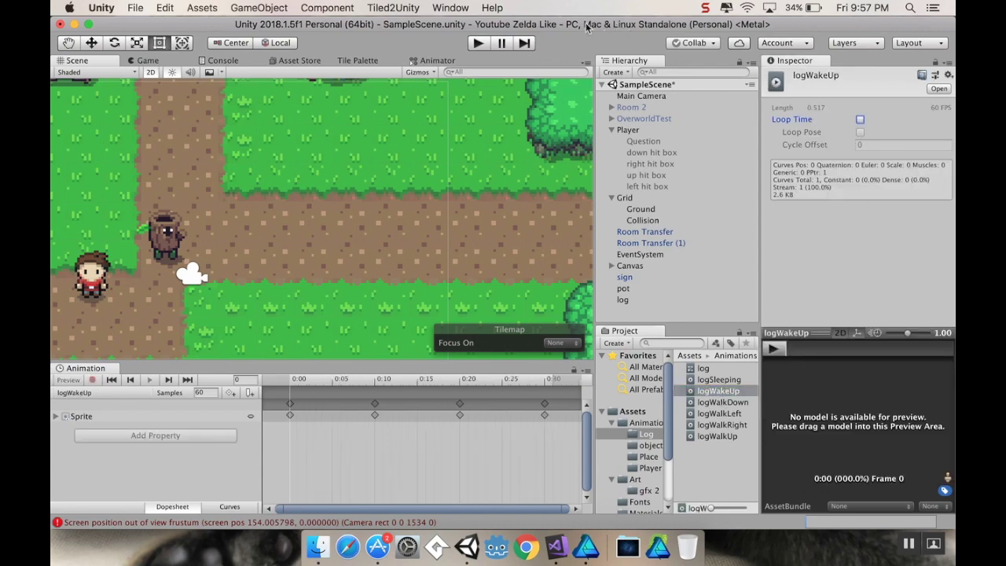
{"action": "left_click", "coordinate": [479, 44]}
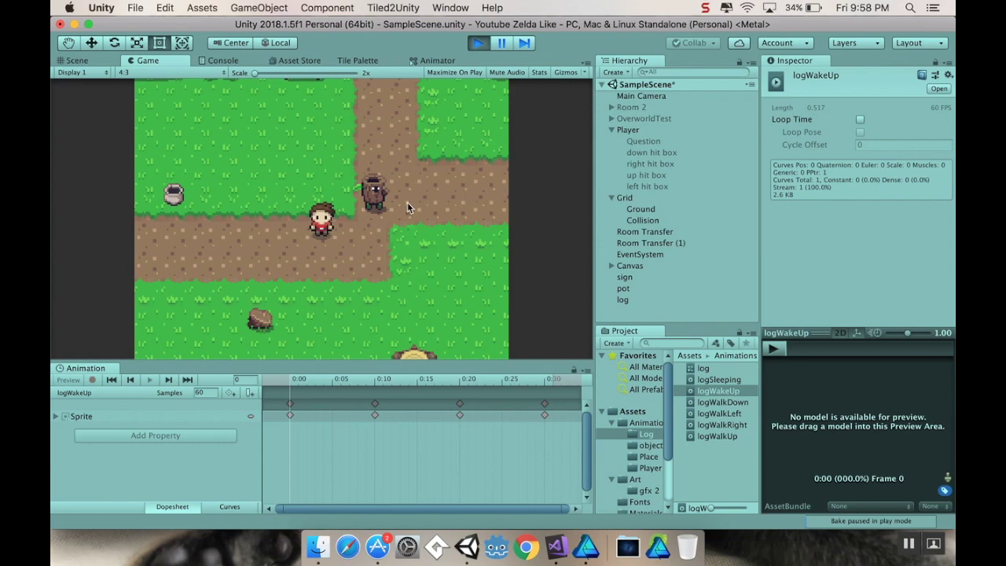
{"action": "left_click", "coordinate": [477, 43]}
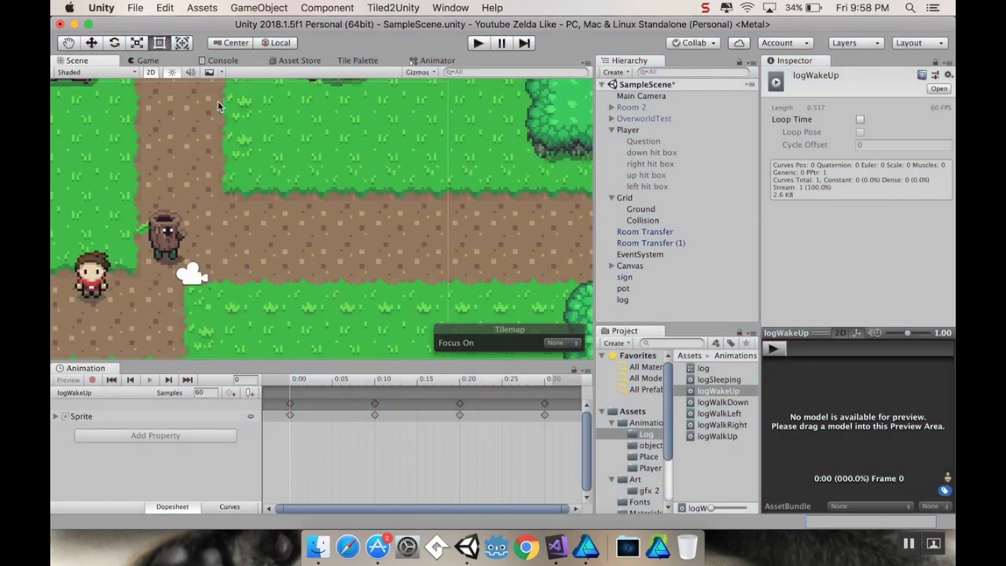
- Create a new blend tree state named Walking in the log animator
{"action": "left_click", "coordinate": [435, 61]}
{"action": "scroll", "coordinate": [400, 196], "scroll_direction": "right", "scroll_amount": 3}
{"action": "scroll", "coordinate": [401, 196], "scroll_direction": "down", "scroll_amount": 2}
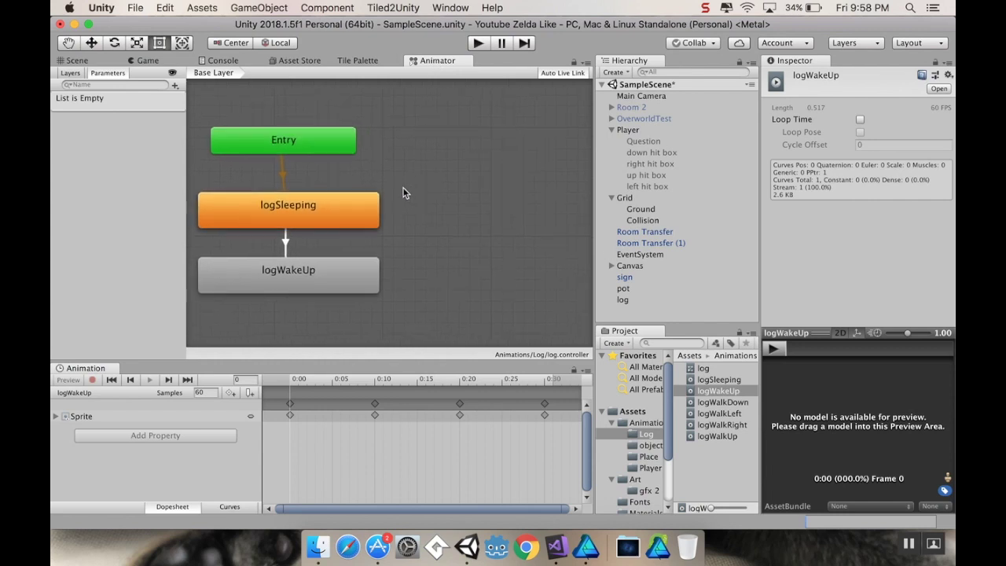
{"action": "scroll", "coordinate": [380, 185], "scroll_direction": "right", "scroll_amount": 1}
{"action": "right_click", "coordinate": [438, 193]}
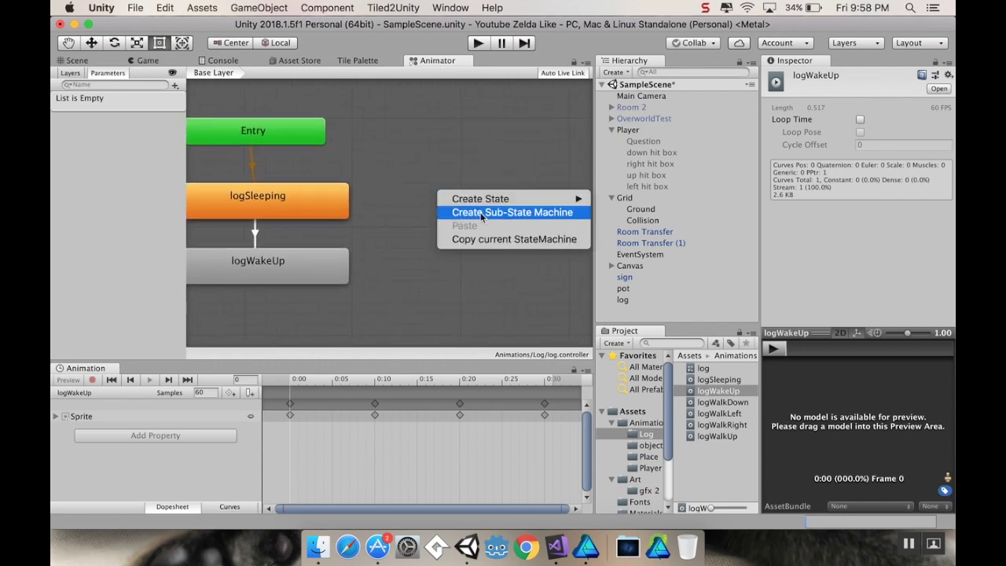
{"action": "mouse_move", "coordinate": [503, 199]}
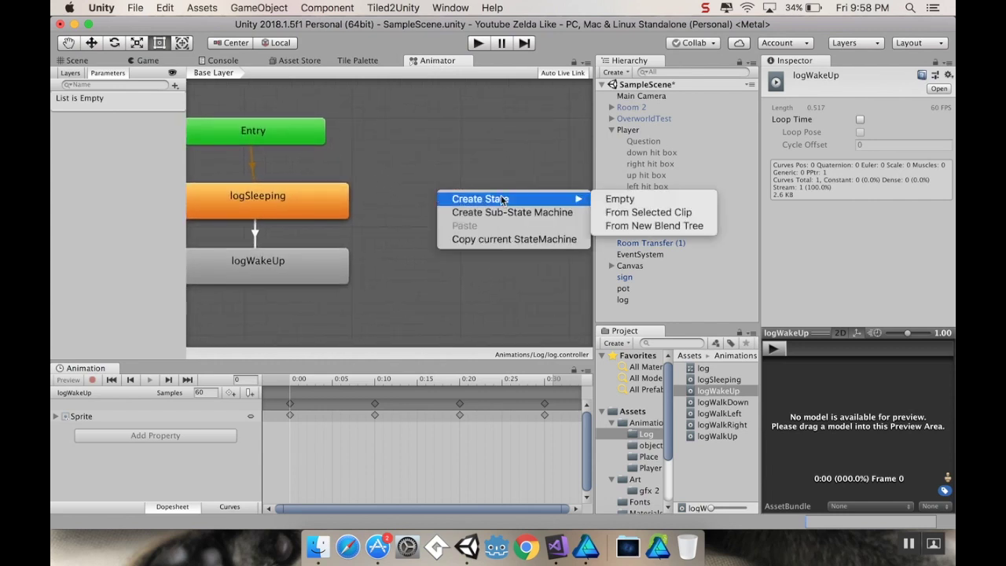
{"action": "left_click", "coordinate": [636, 225]}
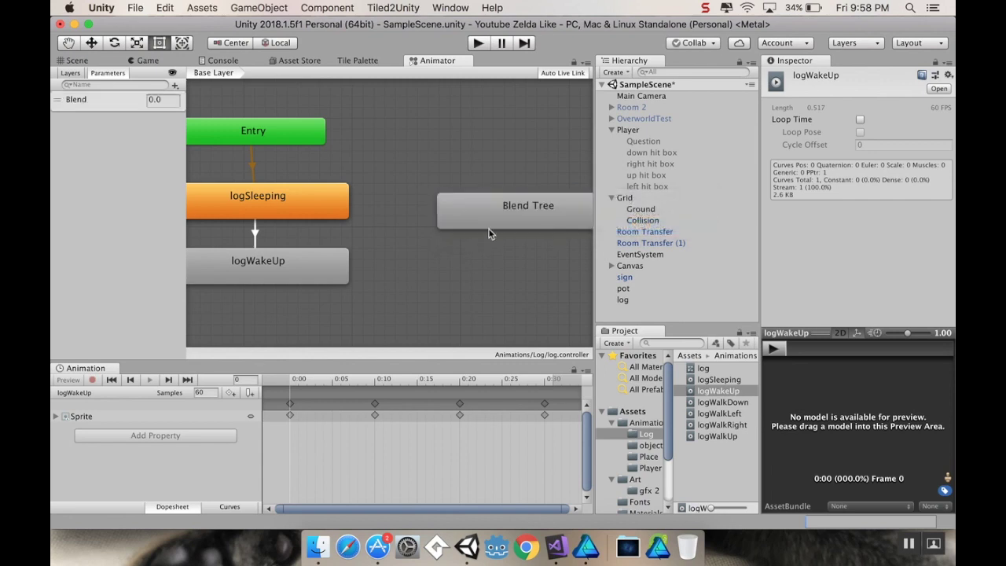
{"action": "left_click_drag", "start_coordinate": [489, 230], "coordinate": [465, 277]}
{"action": "middle_click_drag", "start_coordinate": [509, 197], "coordinate": [443, 171]}
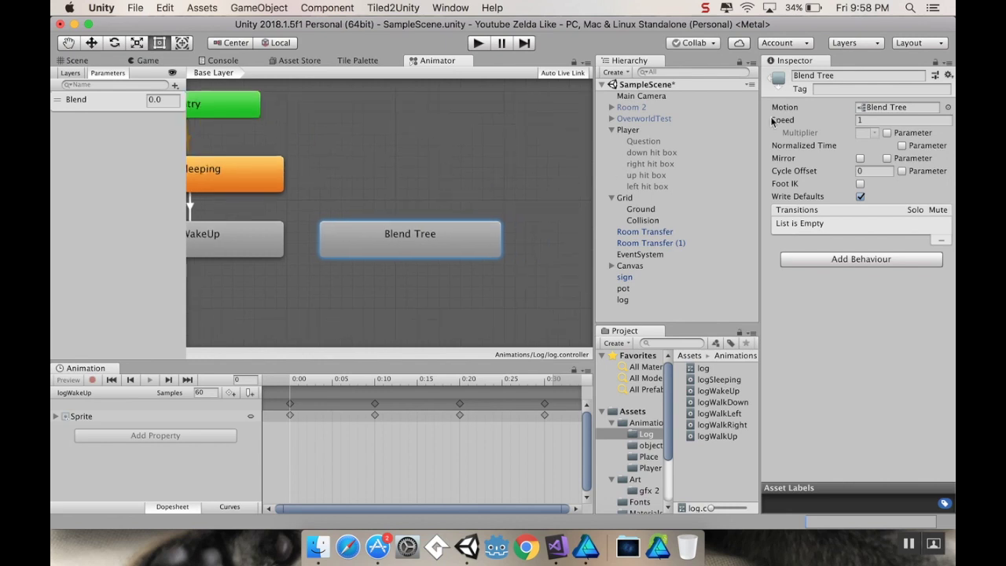
{"action": "left_click", "coordinate": [848, 75]}
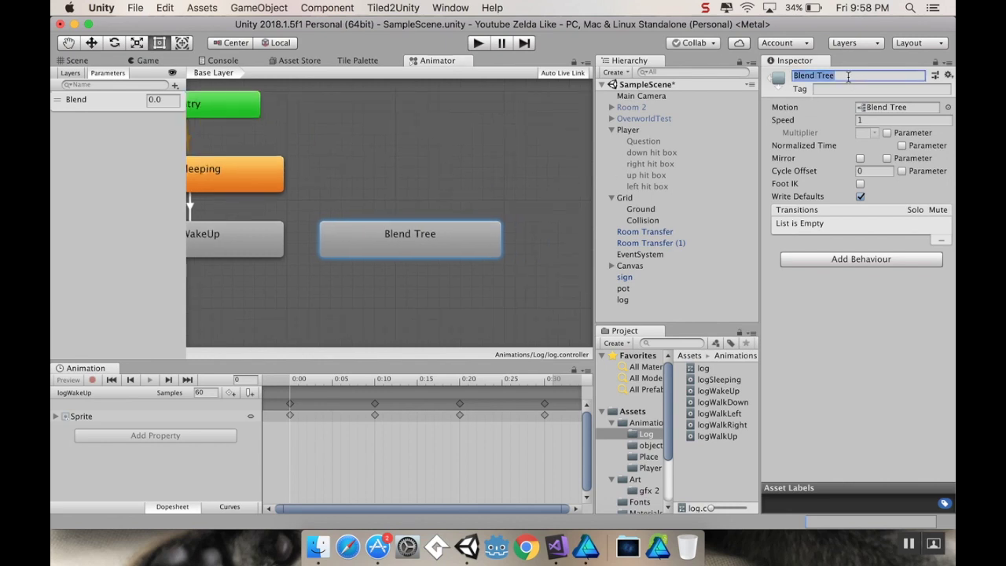
{"action": "type", "text": "Walking"}
{"action": "key", "text": "Return"}
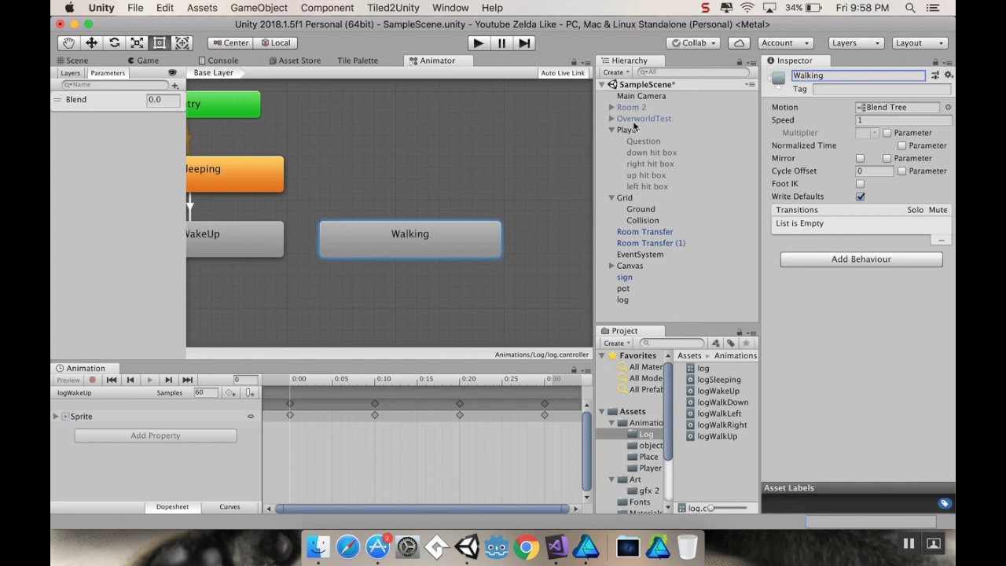
- Add a transition from logWakeUp to Walking
{"action": "right_click", "coordinate": [265, 245]}
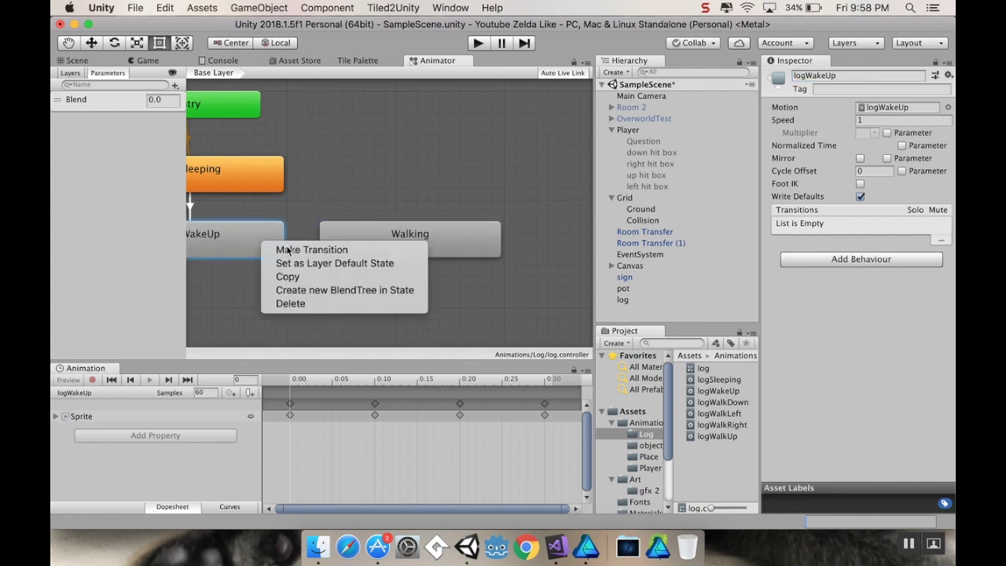
{"action": "left_click", "coordinate": [283, 248]}
{"action": "left_click", "coordinate": [346, 240]}
{"action": "middle_click_drag", "start_coordinate": [328, 270], "coordinate": [385, 273]}
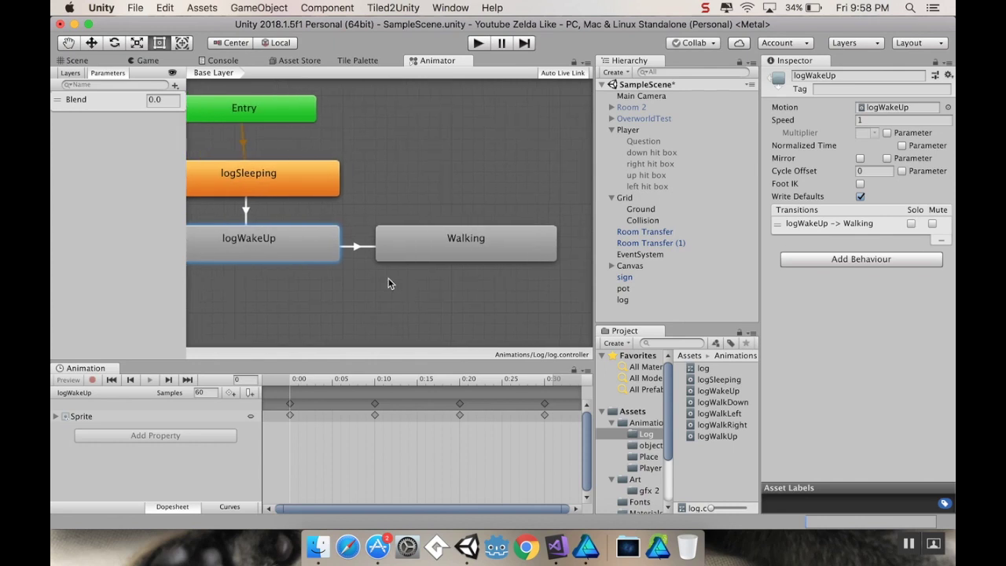
- Add float parameters moveX and moveY, then enter the Walking blend tree
{"action": "left_click", "coordinate": [175, 85]}
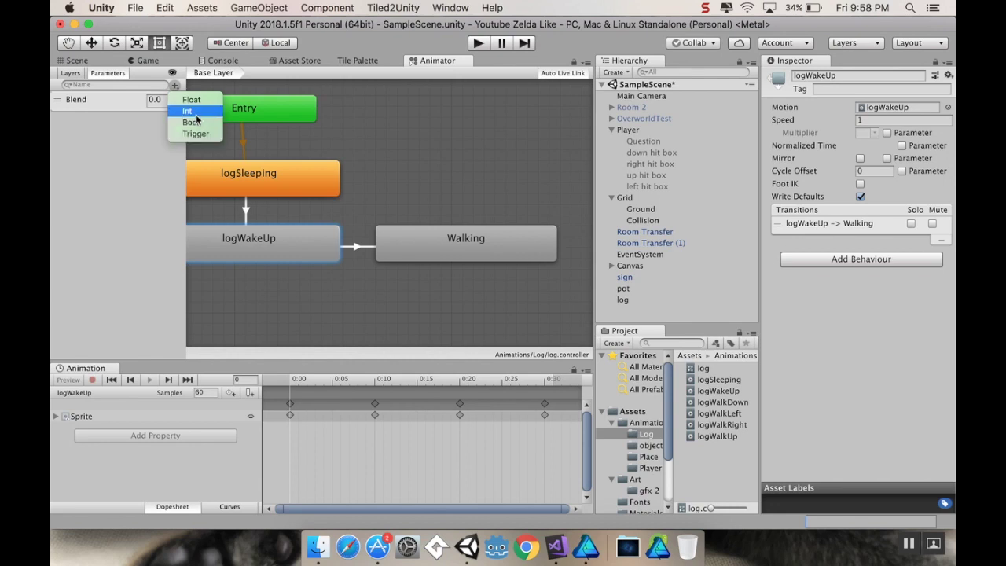
{"action": "left_click", "coordinate": [192, 101]}
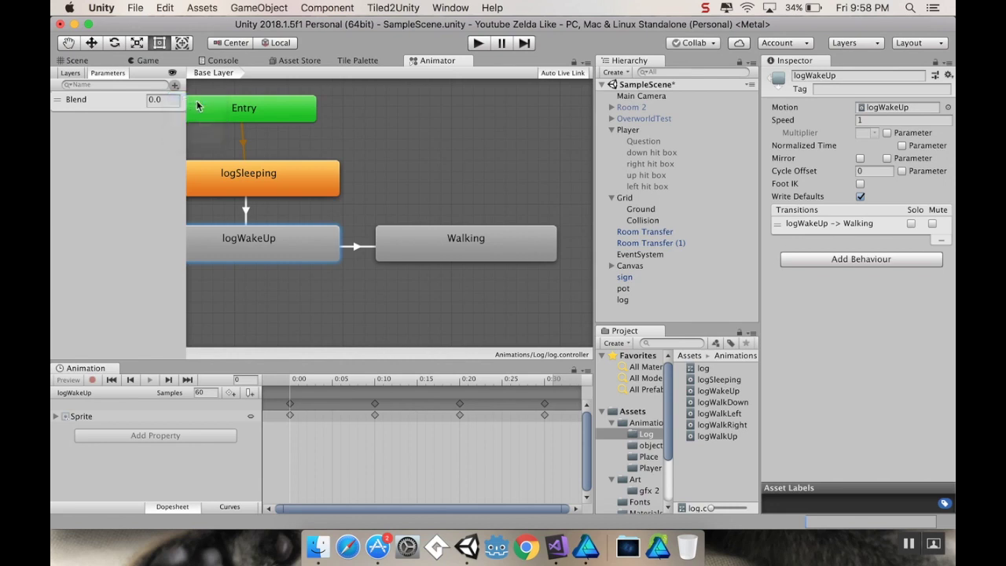
{"action": "type", "text": "moveX"}
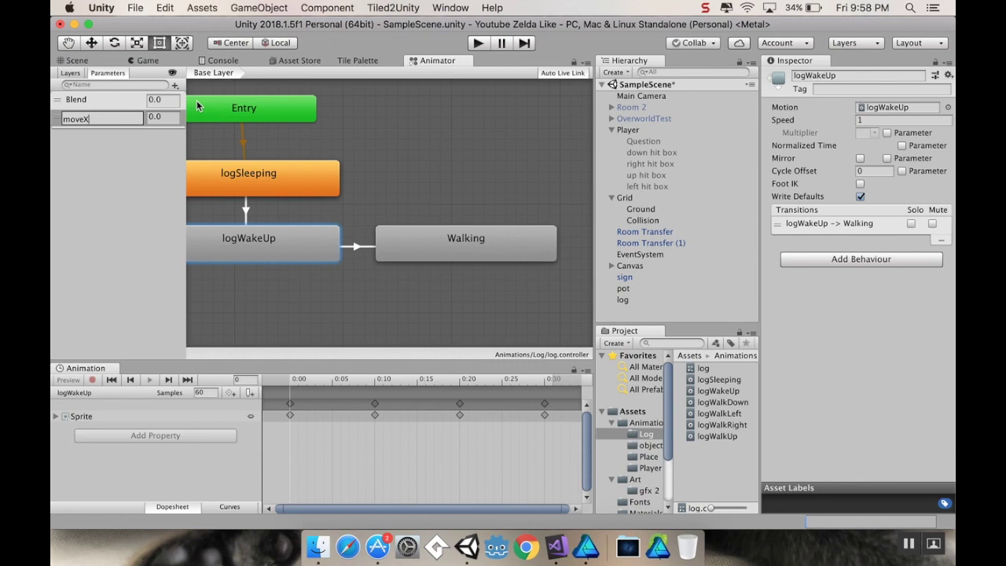
{"action": "key", "text": "Return"}
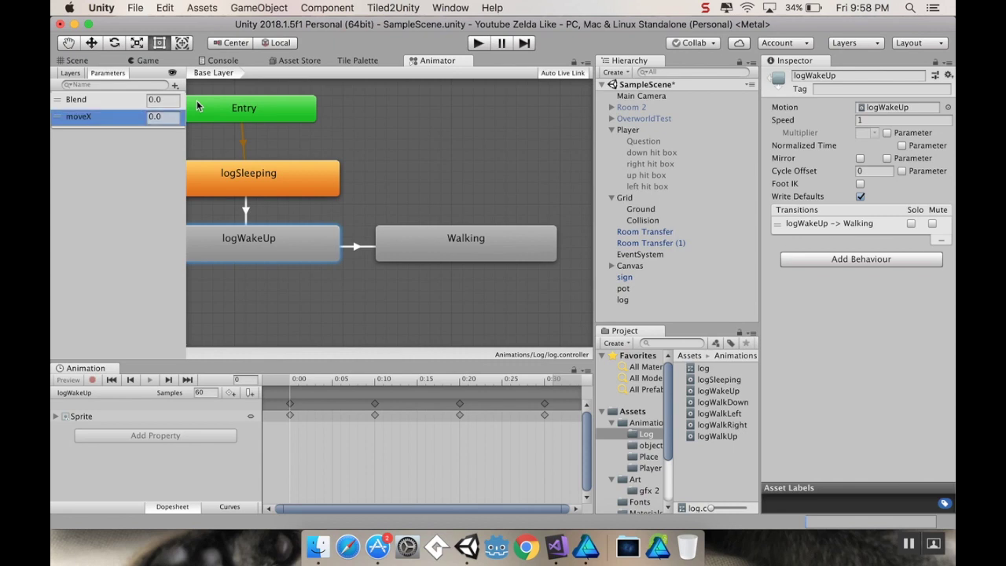
{"action": "left_click", "coordinate": [174, 86]}
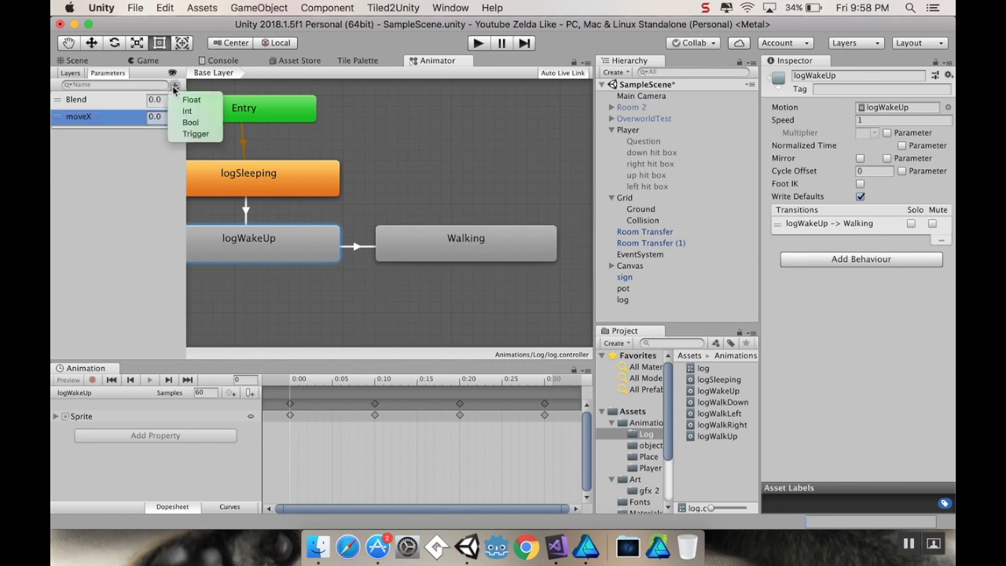
{"action": "left_click", "coordinate": [188, 100]}
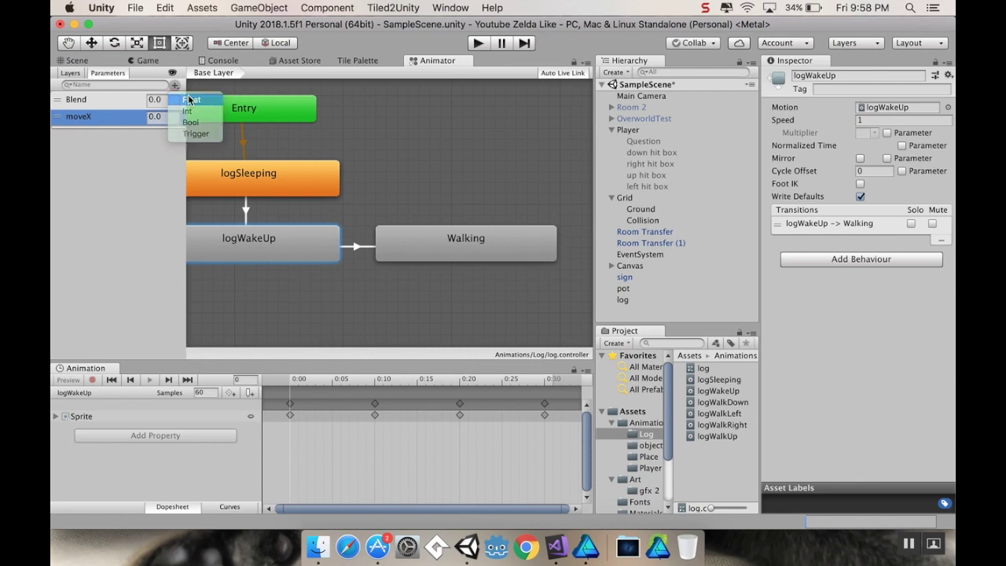
{"action": "type", "text": "moveY"}
{"action": "key", "text": "Return"}
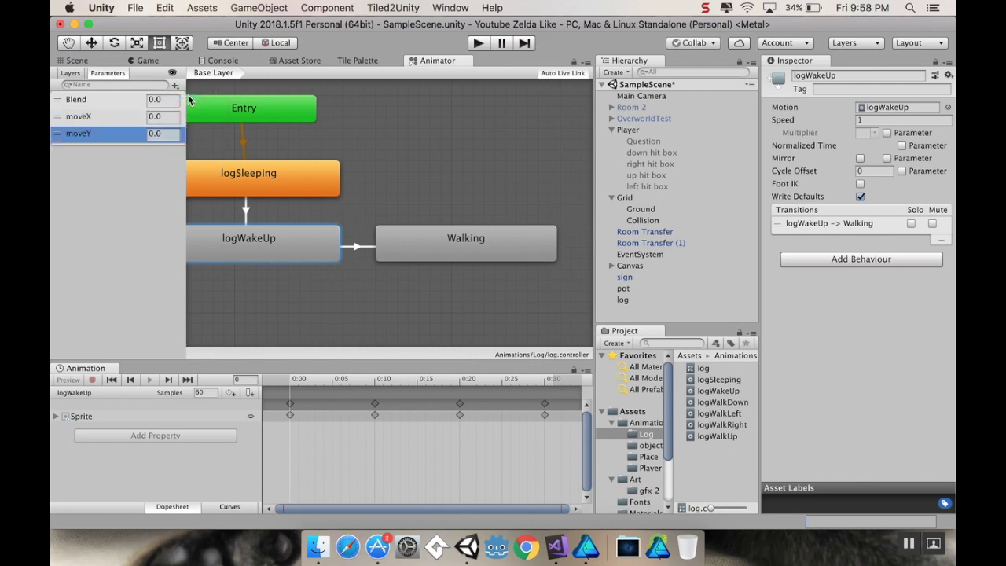
{"action": "left_click", "coordinate": [459, 258]}
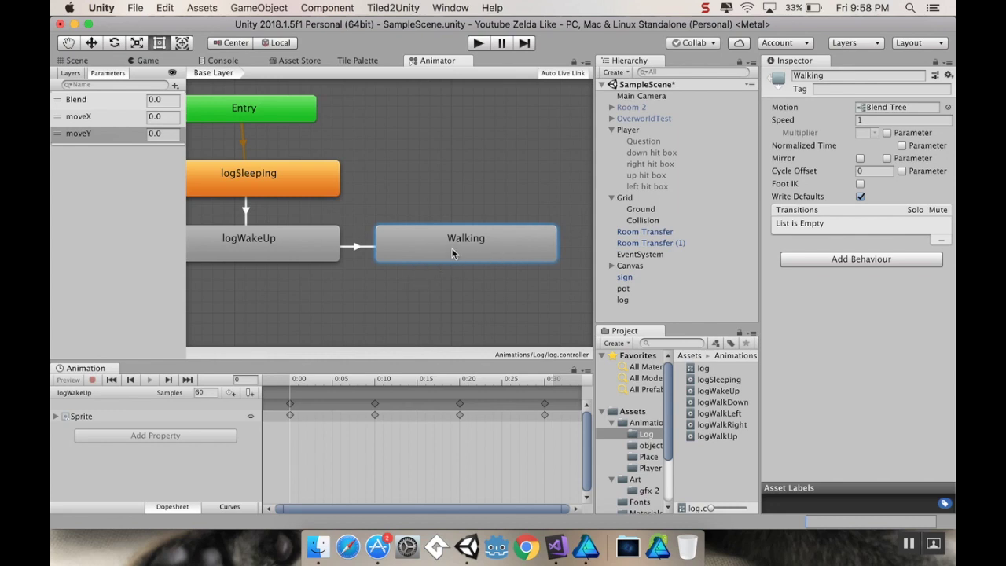
{"action": "double_click", "coordinate": [453, 253]}
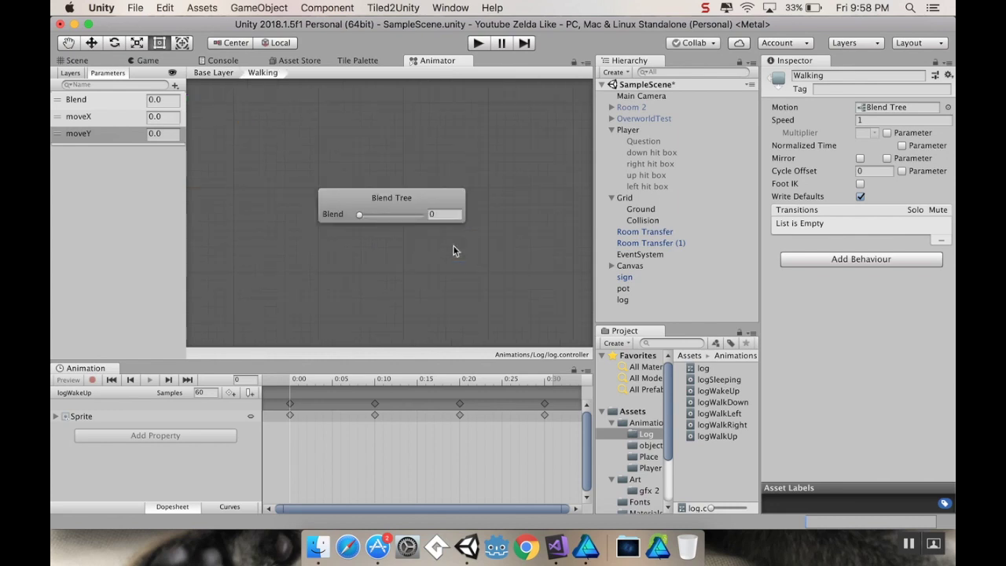
- Set the Walking blend tree to 2D Simple Directional using moveX and moveY
{"action": "left_click", "coordinate": [459, 202]}
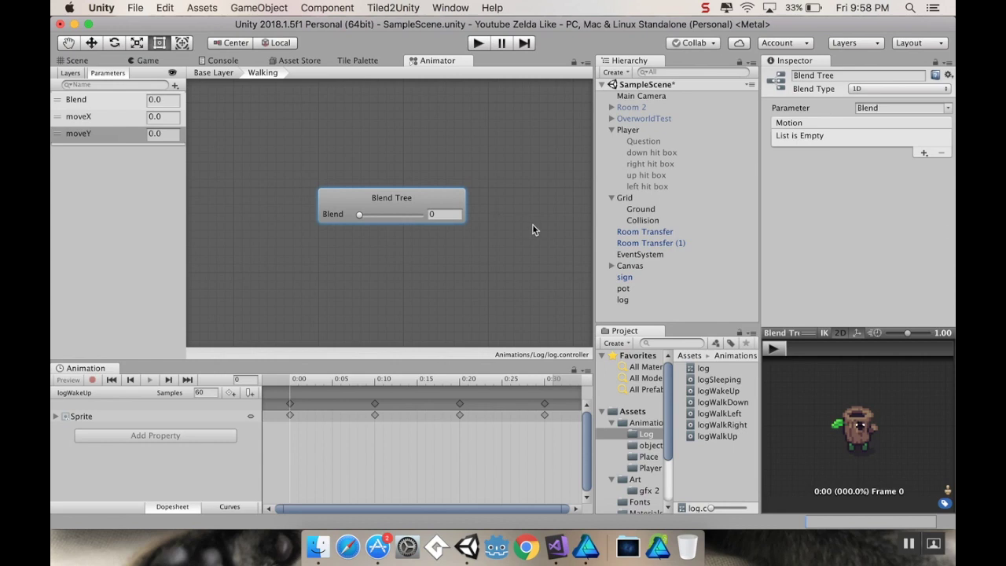
{"action": "left_click", "coordinate": [858, 89]}
{"action": "left_click", "coordinate": [869, 100]}
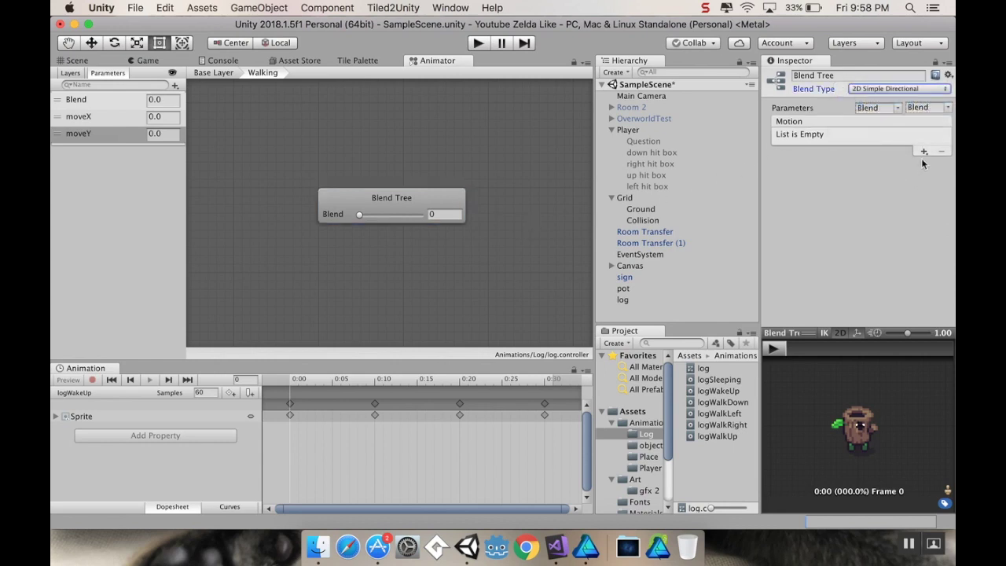
{"action": "left_click", "coordinate": [896, 110]}
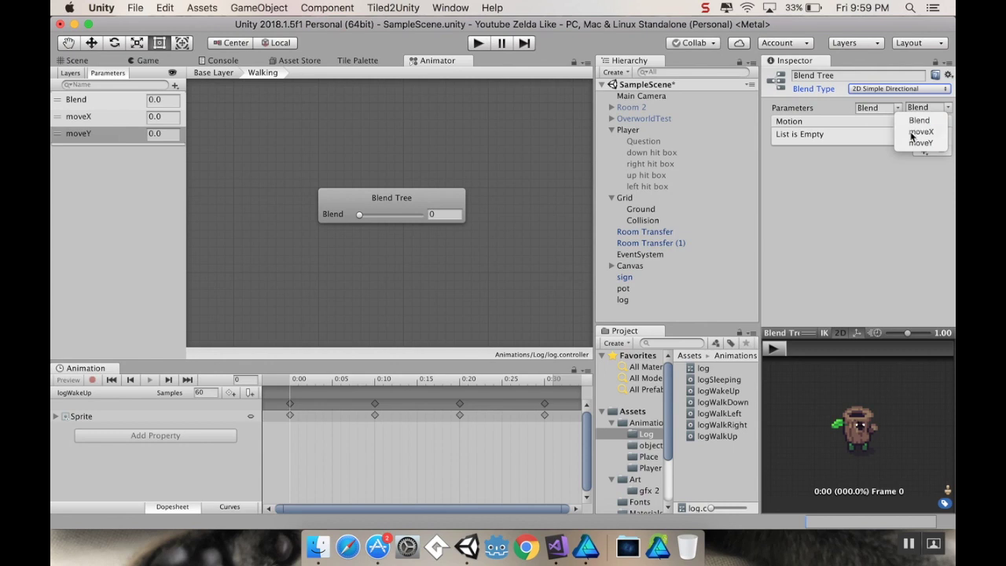
{"action": "left_click", "coordinate": [912, 132]}
{"action": "left_click", "coordinate": [939, 110]}
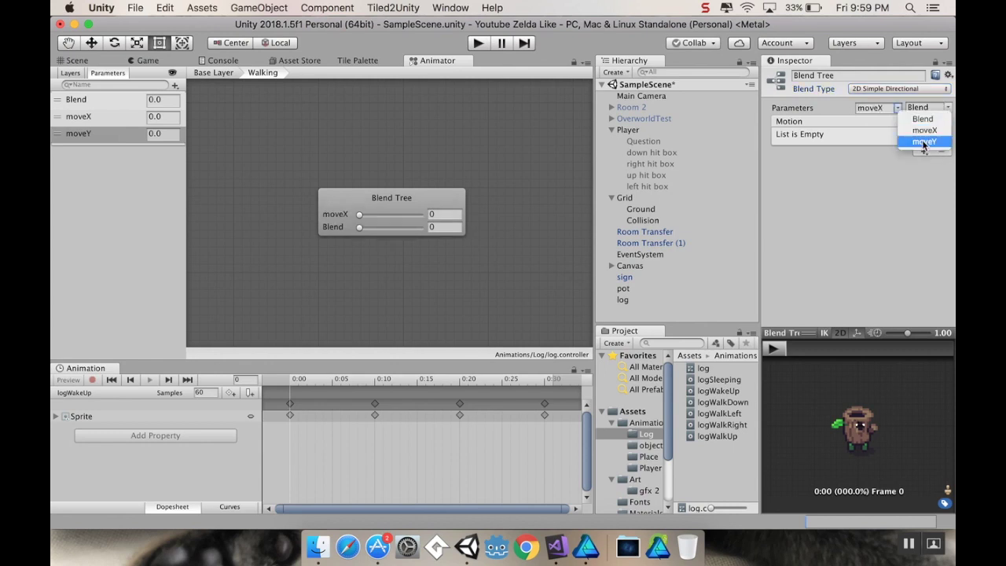
{"action": "left_click", "coordinate": [927, 142]}
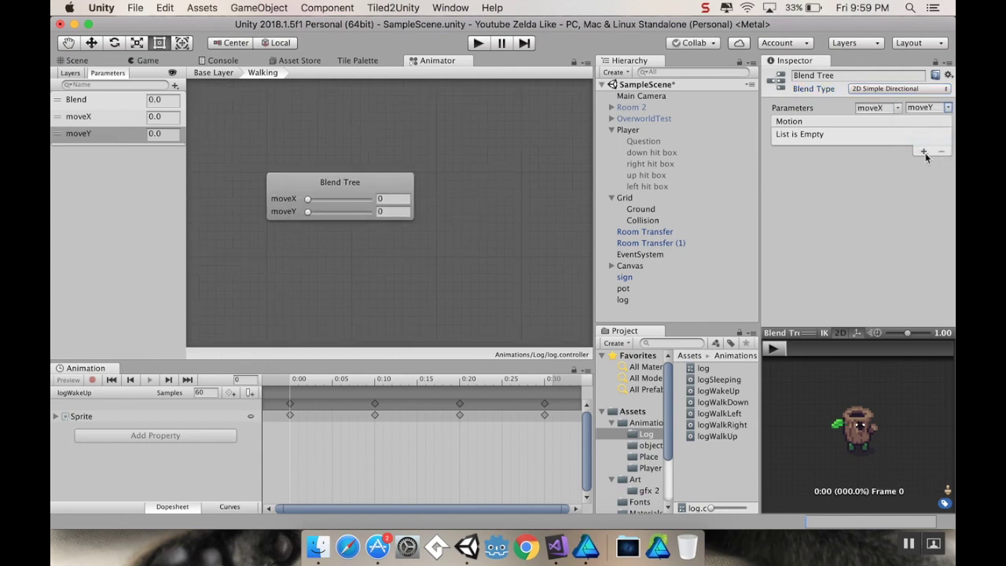
{"action": "left_click", "coordinate": [924, 151]}
- Add motions logWalkDown at (0,-1) and logWalkLeft at (-1,0) to the blend tree
{"action": "left_click", "coordinate": [884, 163]}
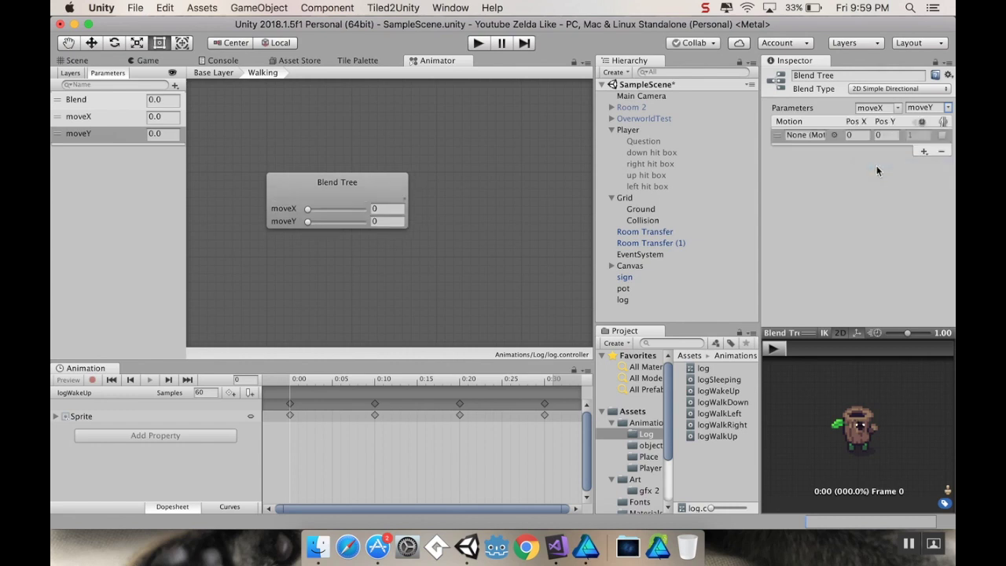
{"action": "left_click", "coordinate": [835, 135]}
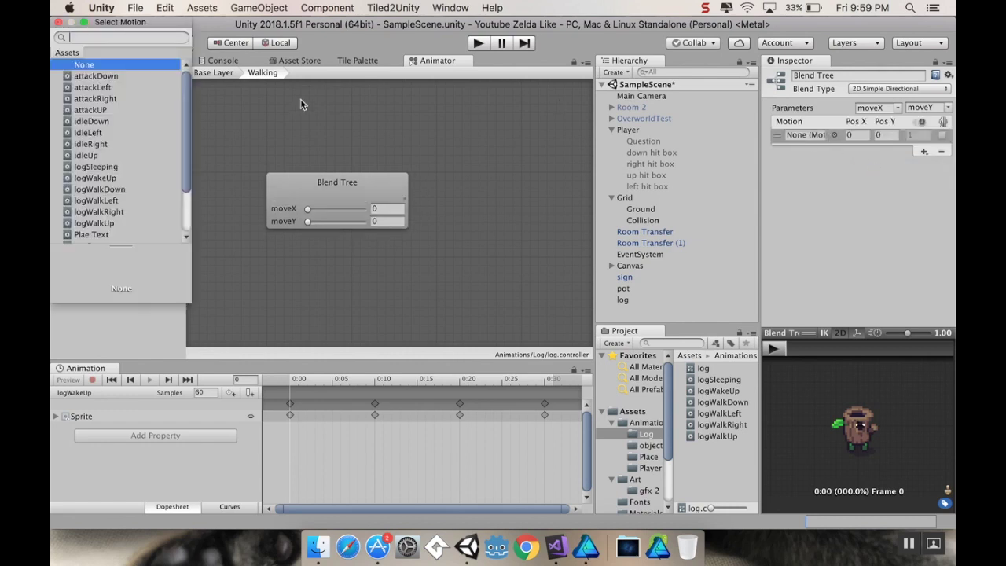
{"action": "double_click", "coordinate": [98, 189]}
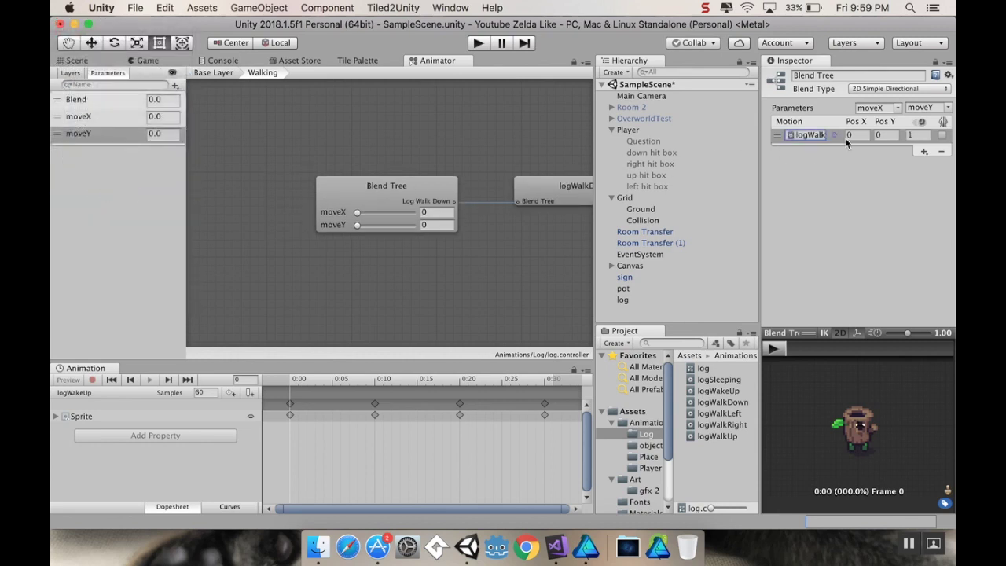
{"action": "left_click", "coordinate": [884, 134]}
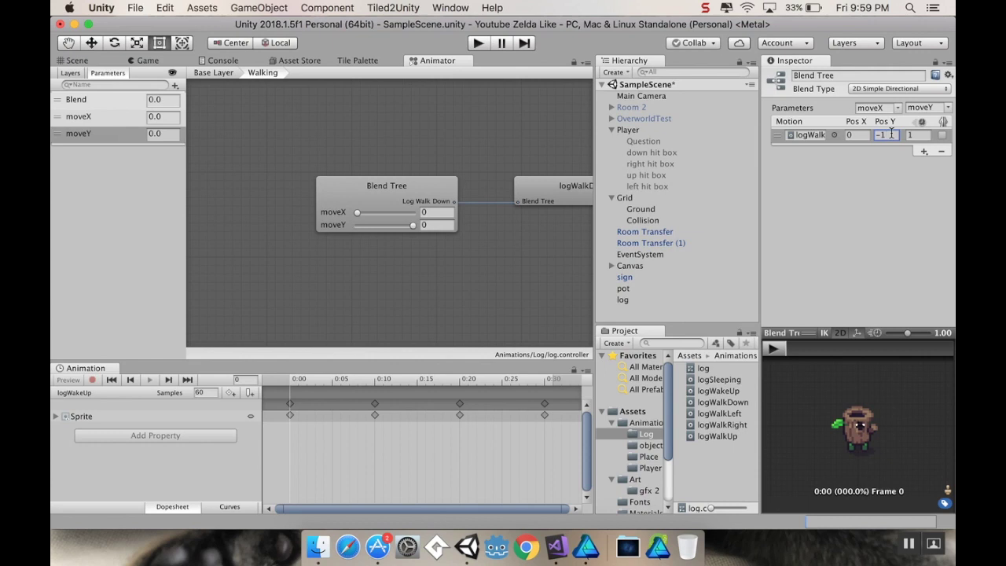
{"action": "left_click", "coordinate": [924, 152]}
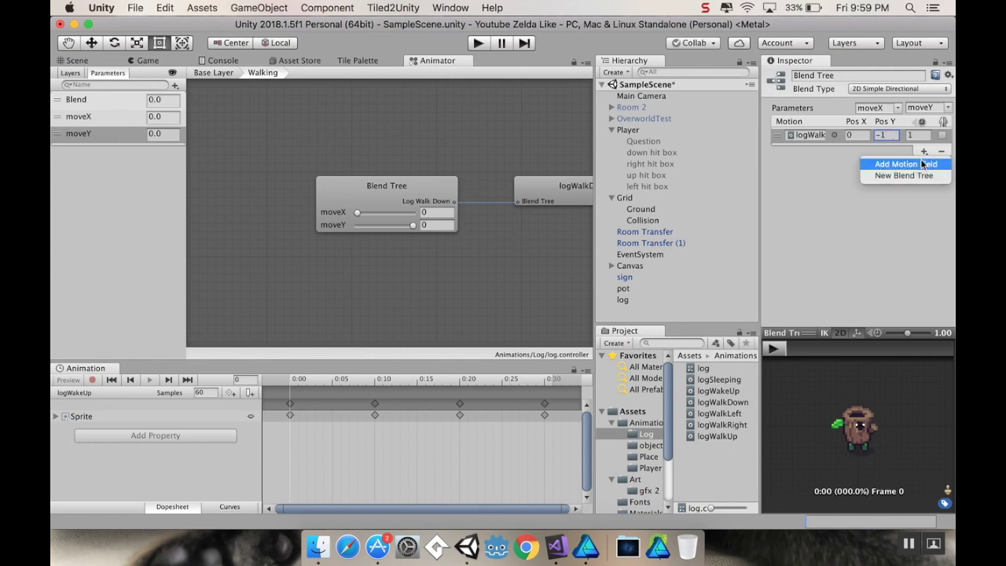
{"action": "left_click", "coordinate": [921, 164]}
{"action": "scroll", "coordinate": [855, 236], "scroll_direction": "down", "scroll_amount": 2}
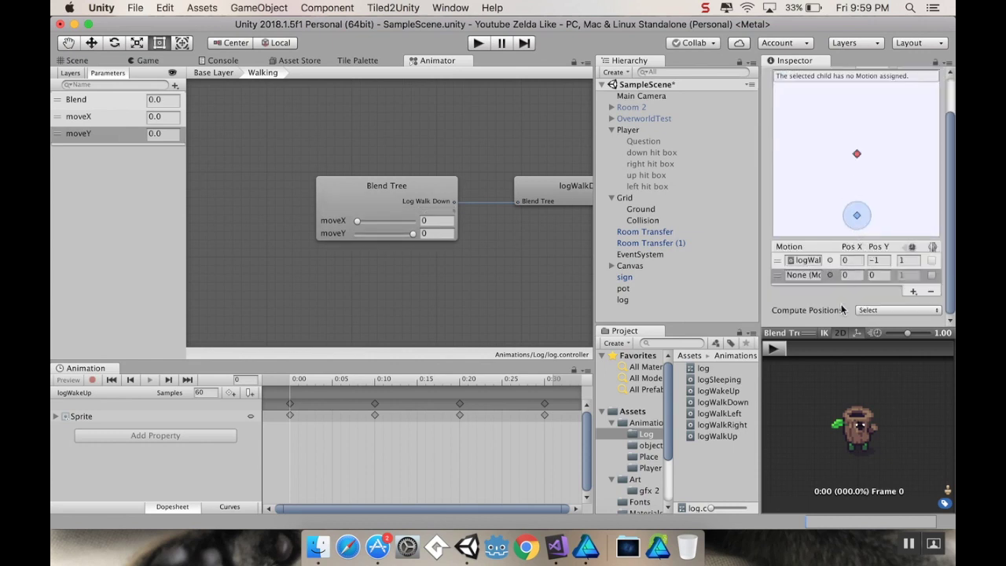
{"action": "left_click", "coordinate": [830, 275]}
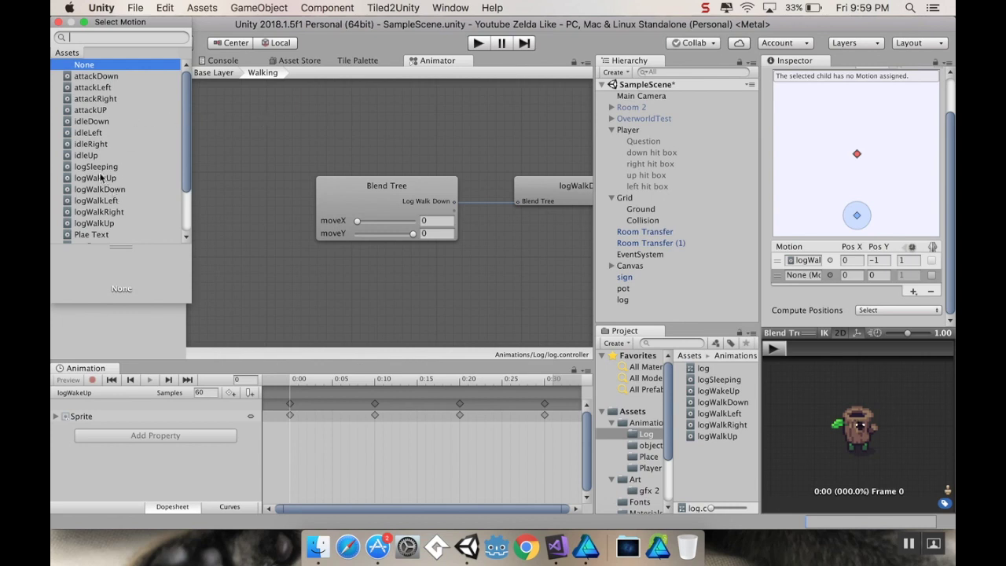
{"action": "double_click", "coordinate": [106, 201]}
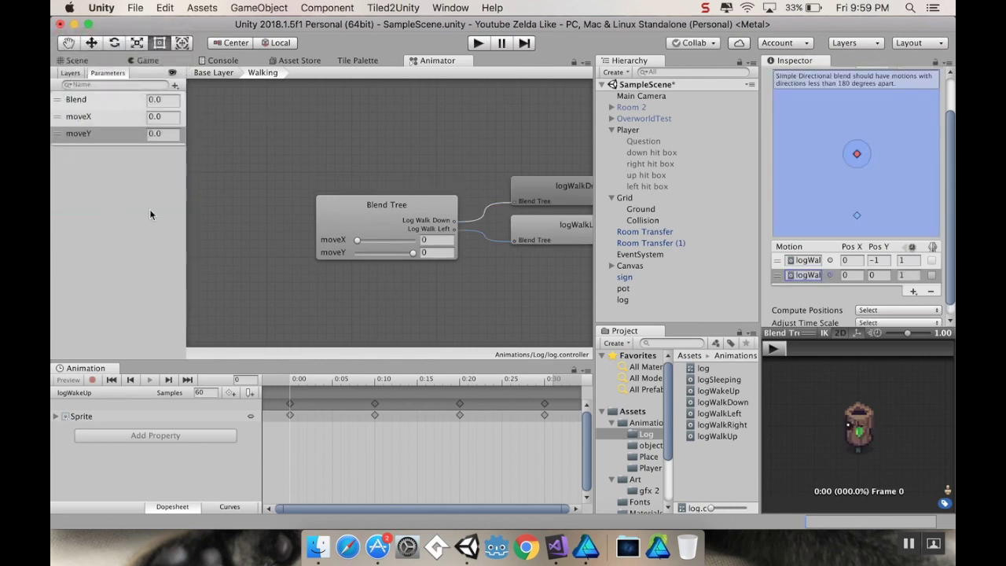
{"action": "left_click", "coordinate": [849, 274]}
- Add motions logWalkRight at (1,0) and logWalkUp at (0,1) to the blend tree
{"action": "left_click", "coordinate": [913, 291]}
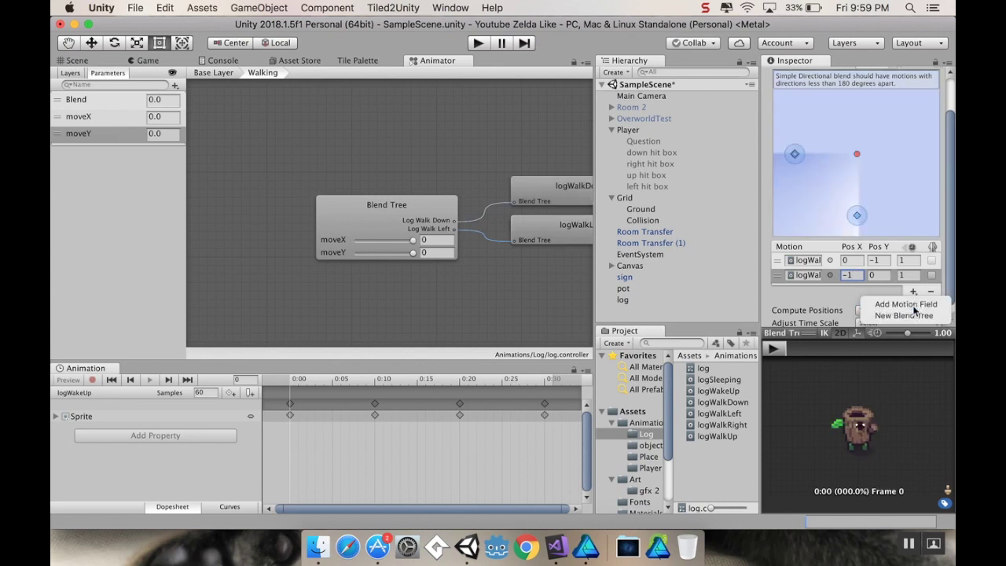
{"action": "left_click", "coordinate": [912, 305]}
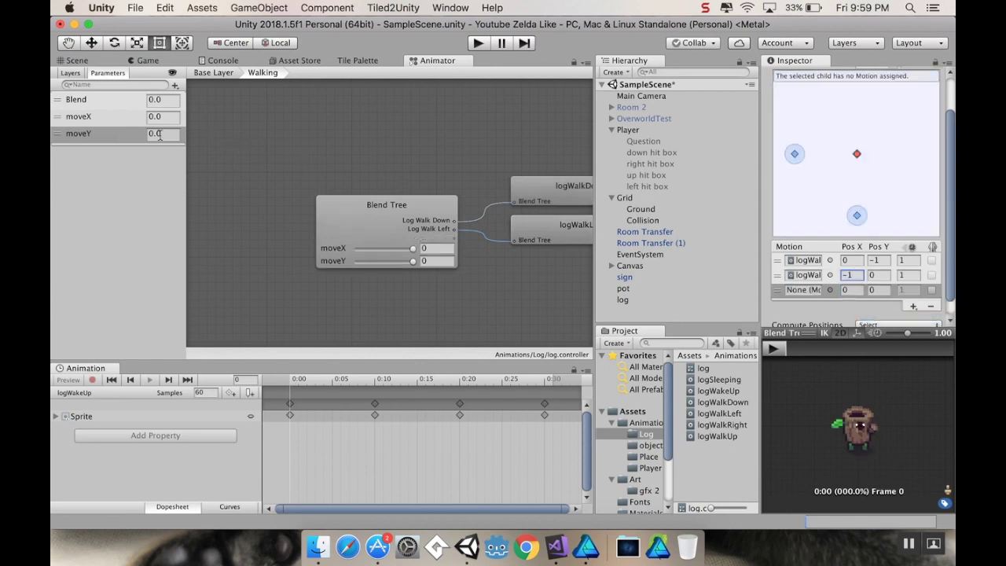
{"action": "left_click", "coordinate": [830, 289]}
{"action": "double_click", "coordinate": [111, 211]}
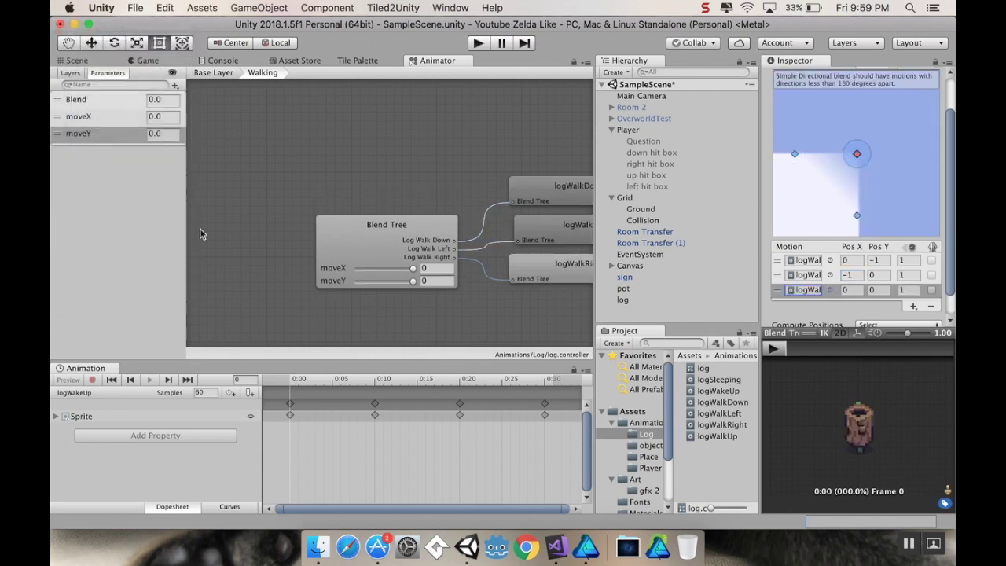
{"action": "left_click", "coordinate": [852, 290]}
{"action": "type", "text": "1"}
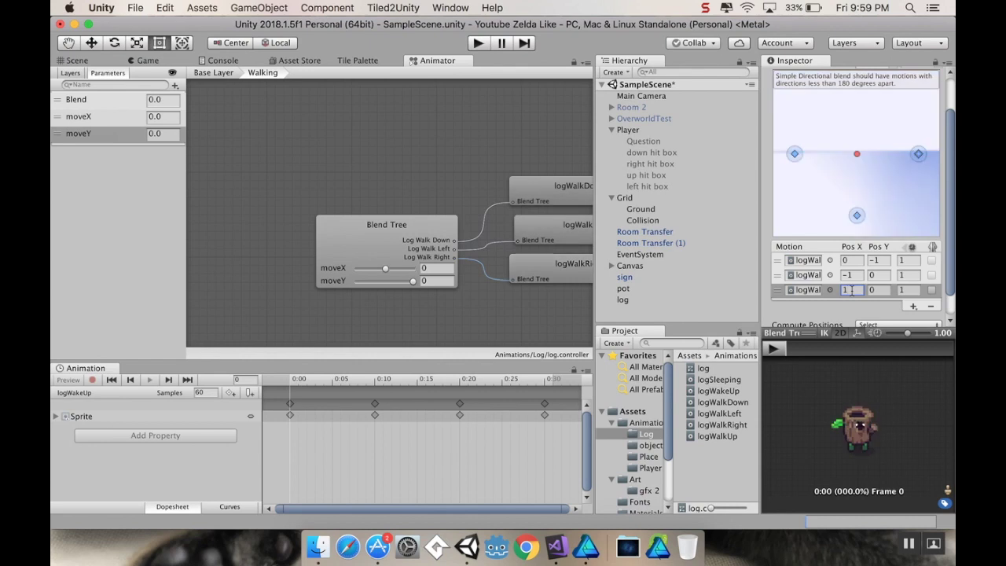
{"action": "left_click", "coordinate": [913, 305]}
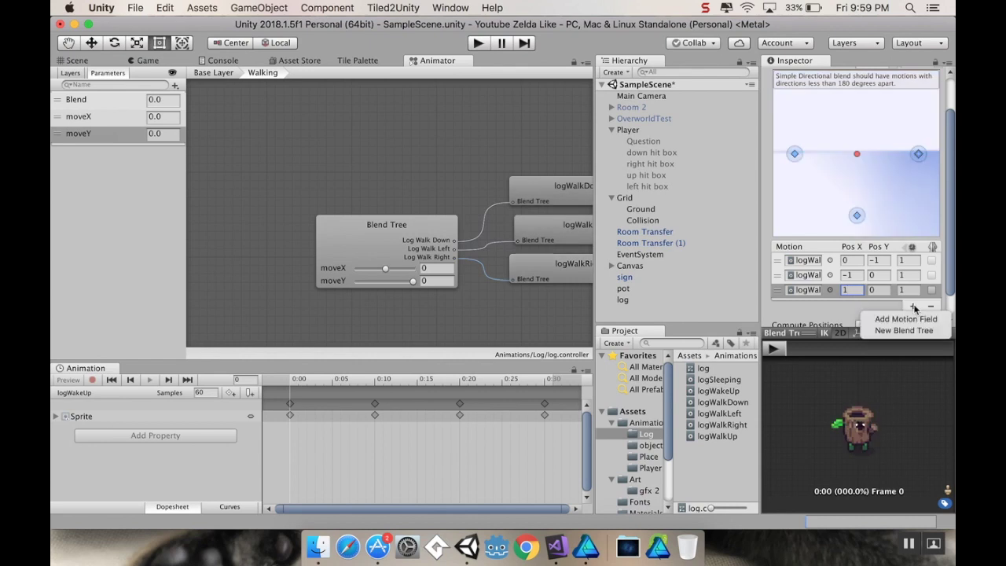
{"action": "left_click", "coordinate": [905, 319]}
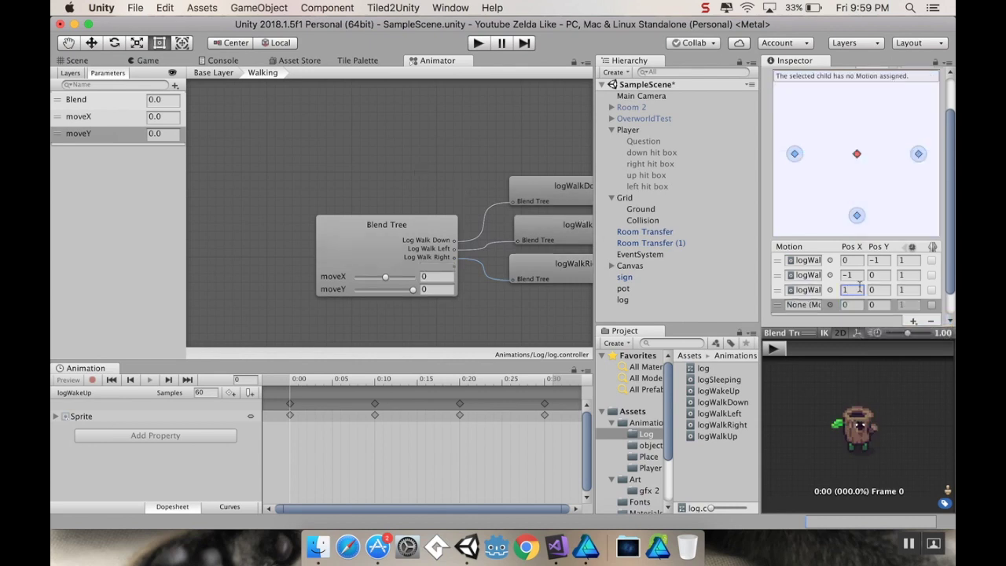
{"action": "left_click", "coordinate": [830, 305]}
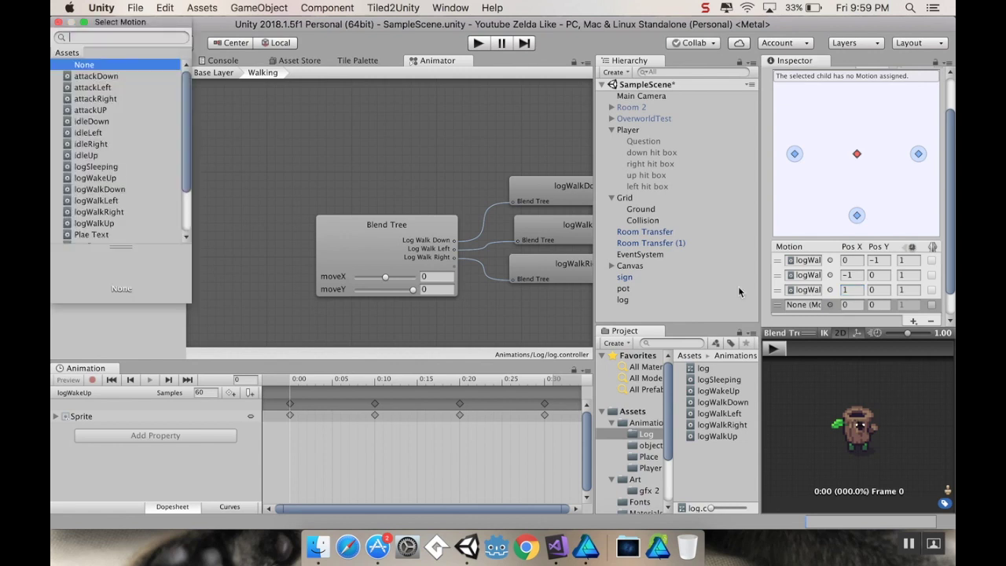
{"action": "double_click", "coordinate": [94, 223]}
{"action": "left_click", "coordinate": [879, 304]}
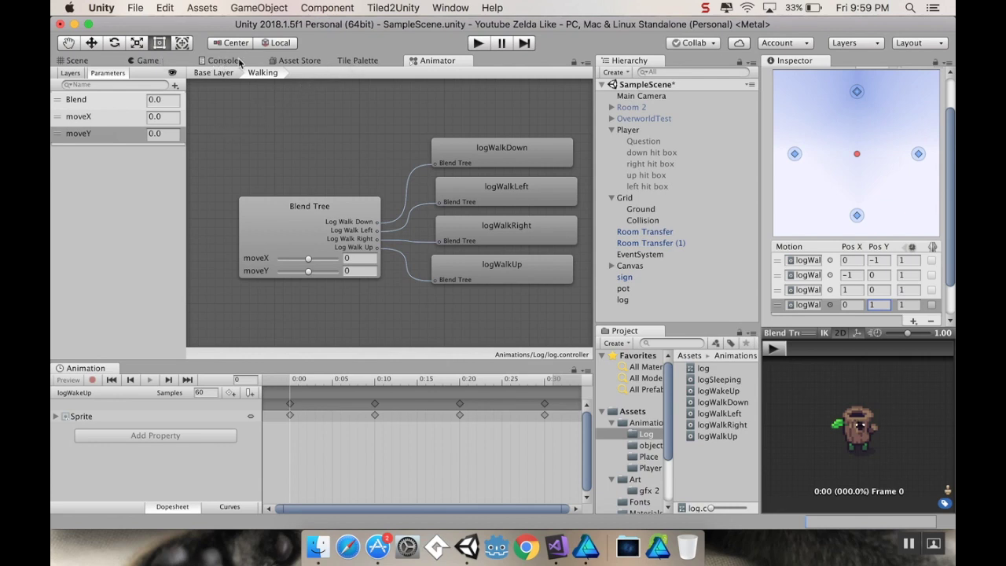
- Back on Base Layer, align Walking with logWakeUp and select the logSleeping→logWakeUp transition
{"action": "left_click", "coordinate": [209, 74]}
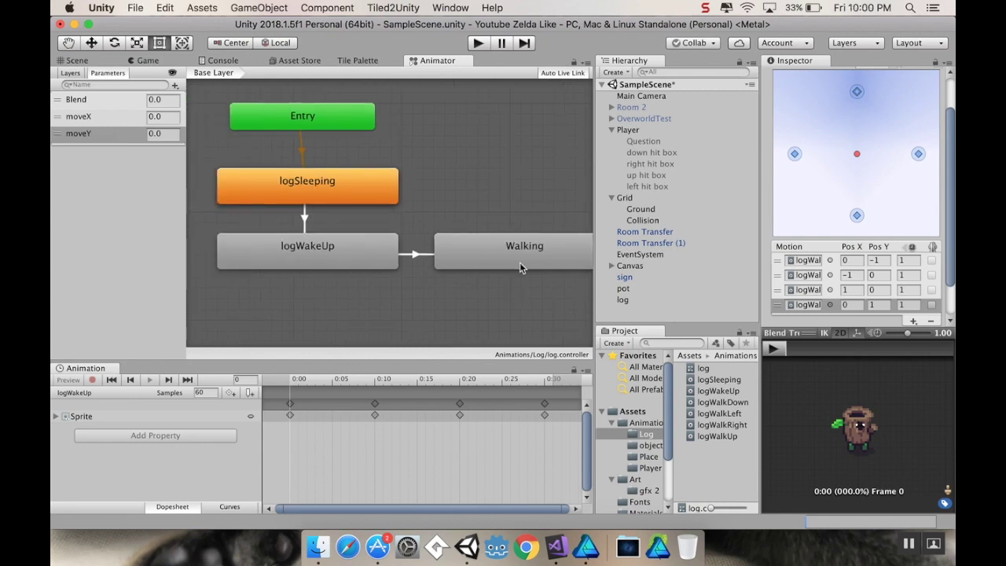
{"action": "left_click_drag", "start_coordinate": [517, 265], "coordinate": [517, 321]}
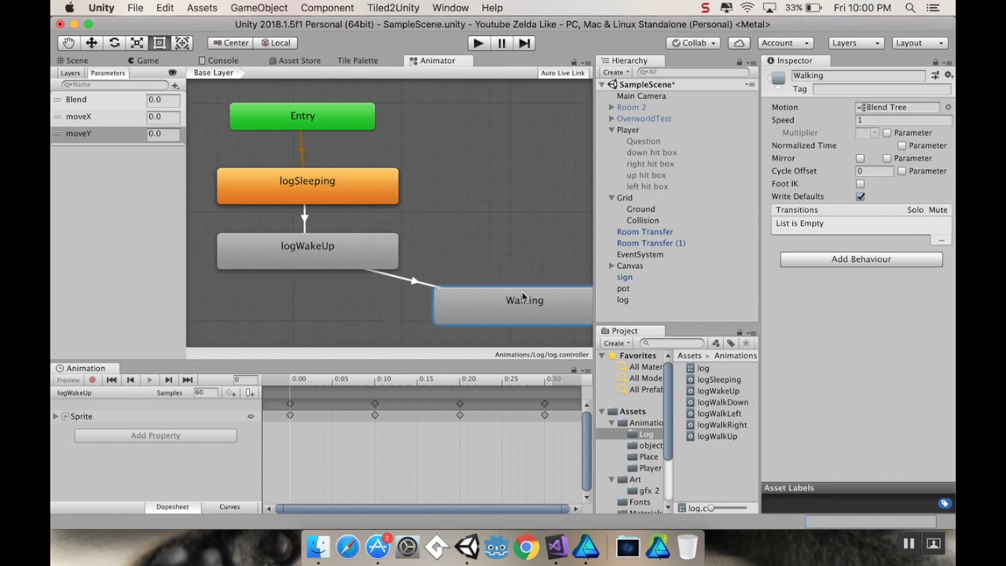
{"action": "left_click_drag", "start_coordinate": [522, 299], "coordinate": [524, 253]}
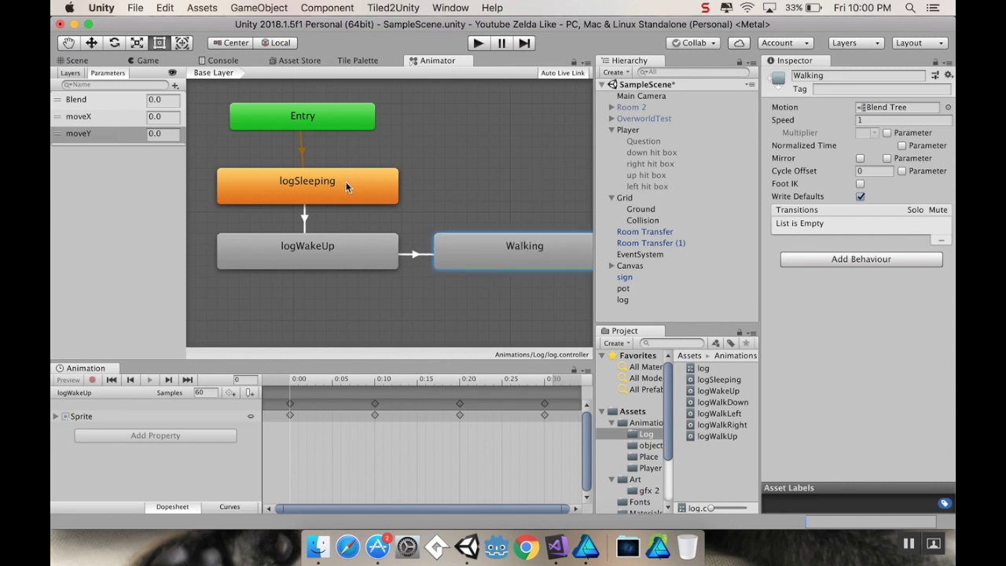
{"action": "left_click", "coordinate": [305, 217]}
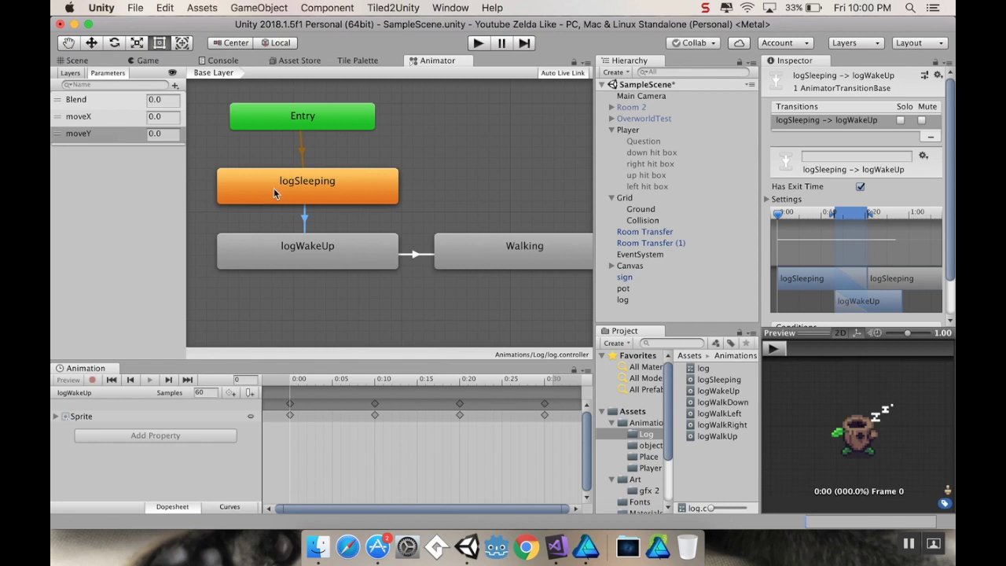
- Add a Bool parameter named wakeUp to the log animator
{"action": "left_click", "coordinate": [174, 84]}
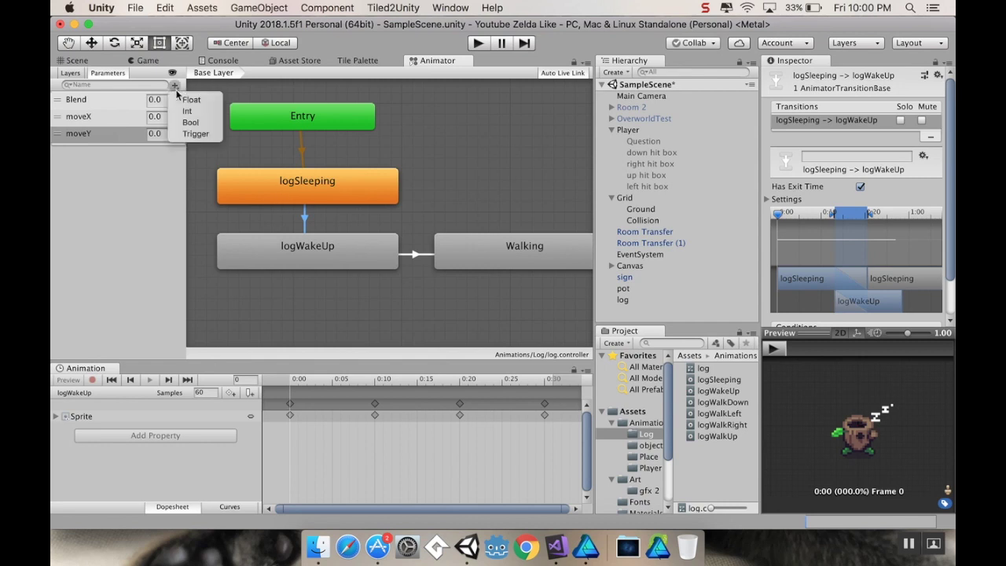
{"action": "left_click", "coordinate": [208, 124]}
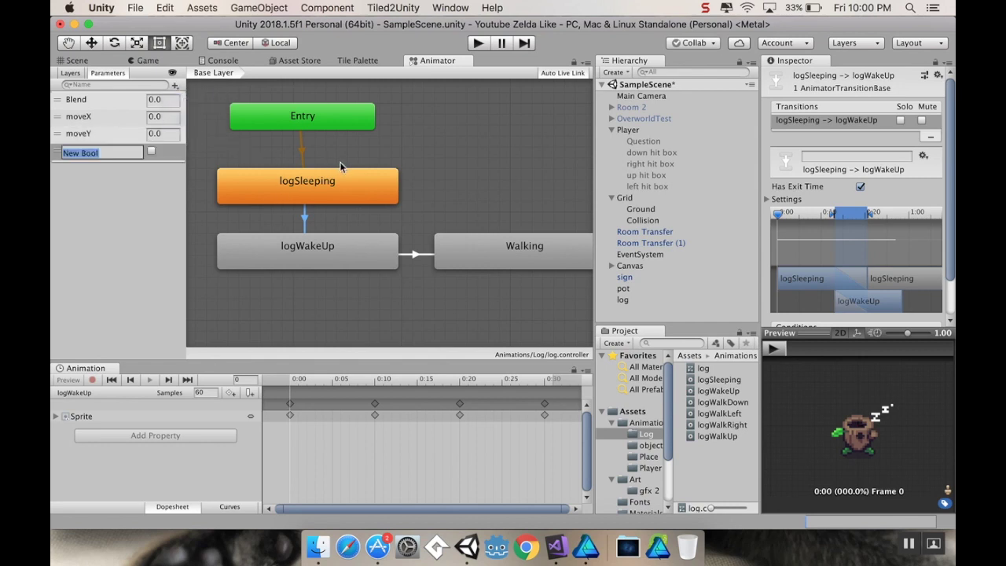
{"action": "type", "text": "wakeUp"}
{"action": "key", "text": "Return"}
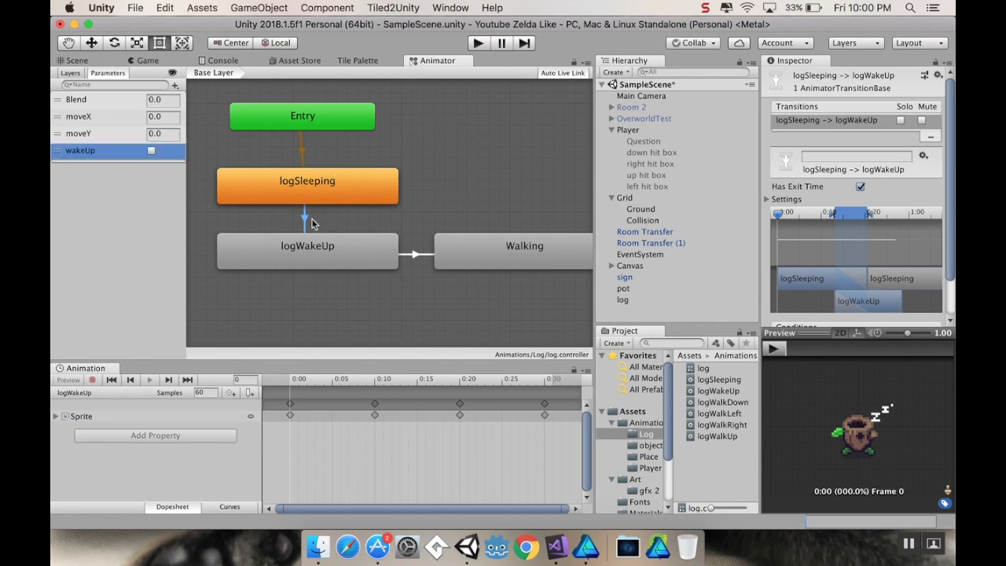
- Give the logSleeping→logWakeUp transition the condition wakeUp true
{"action": "scroll", "coordinate": [886, 287], "scroll_direction": "down", "scroll_amount": 2}
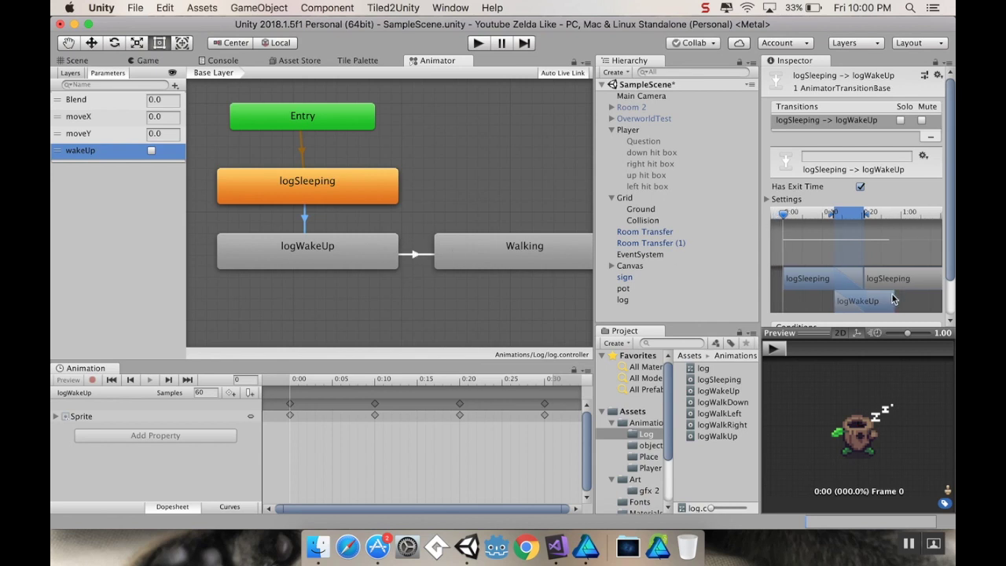
{"action": "scroll", "coordinate": [943, 275], "scroll_direction": "down", "scroll_amount": 3}
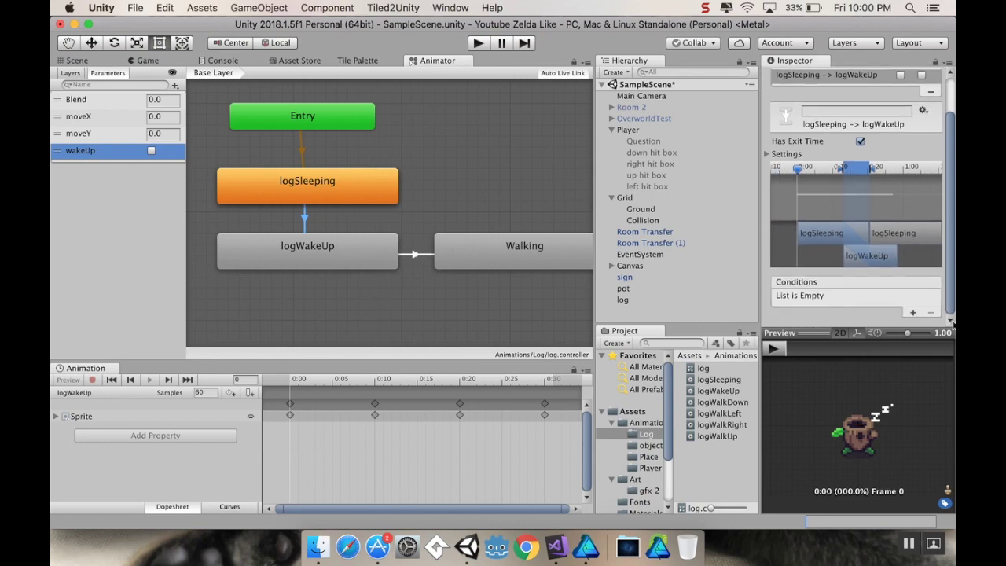
{"action": "left_click", "coordinate": [912, 312]}
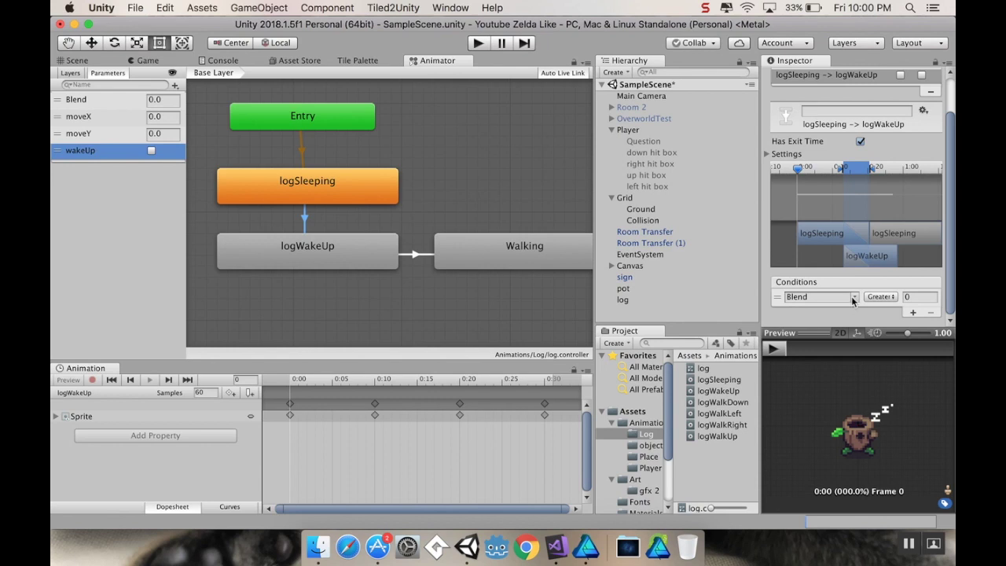
{"action": "left_click", "coordinate": [854, 296]}
{"action": "left_click", "coordinate": [877, 342]}
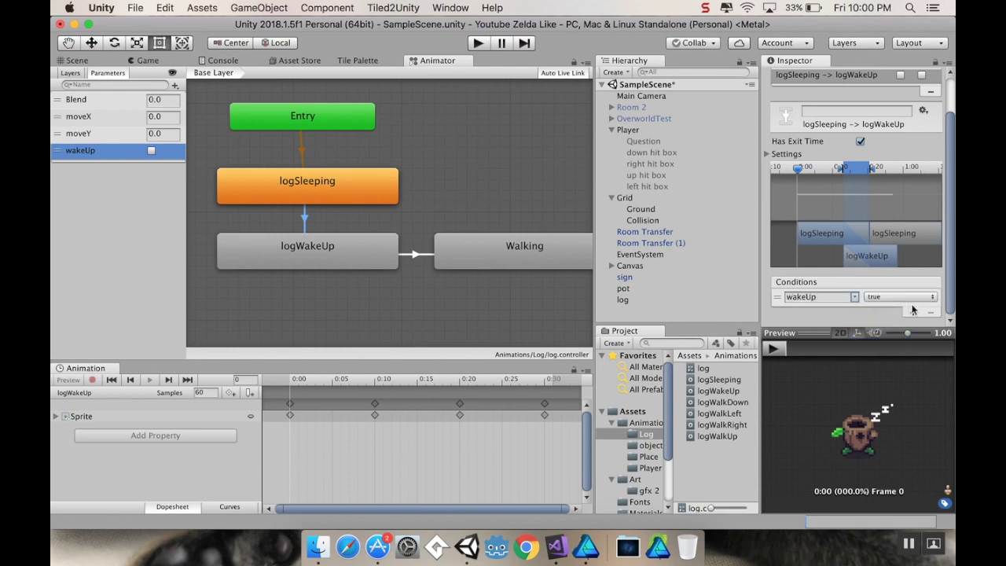
{"action": "middle_click_drag", "start_coordinate": [440, 171], "coordinate": [448, 186]}
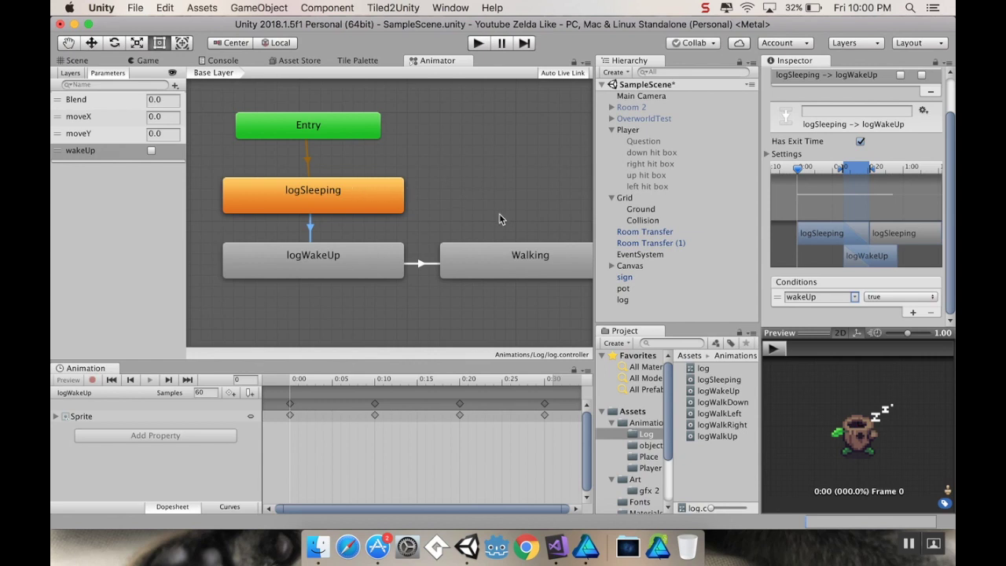
{"action": "left_click", "coordinate": [138, 62]}
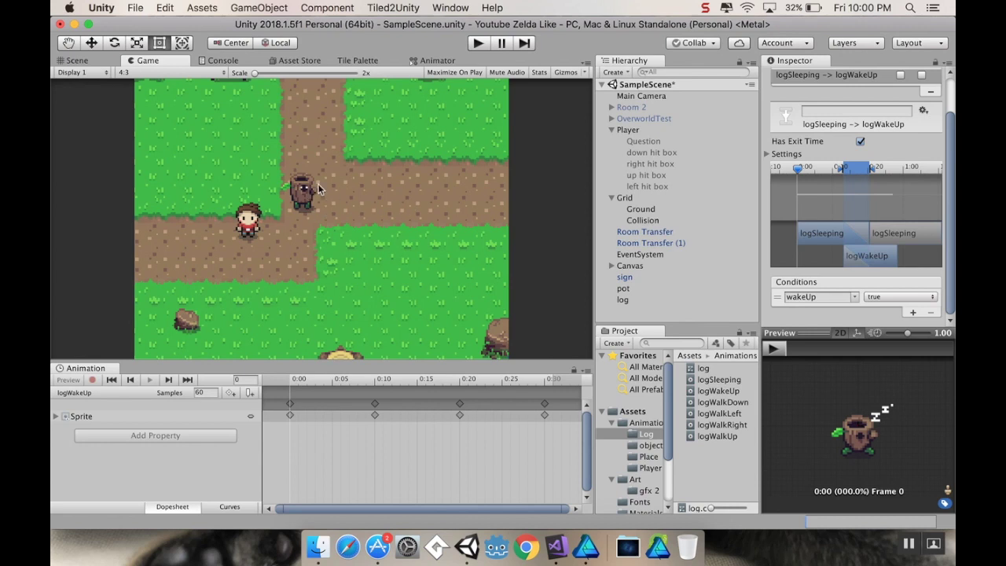